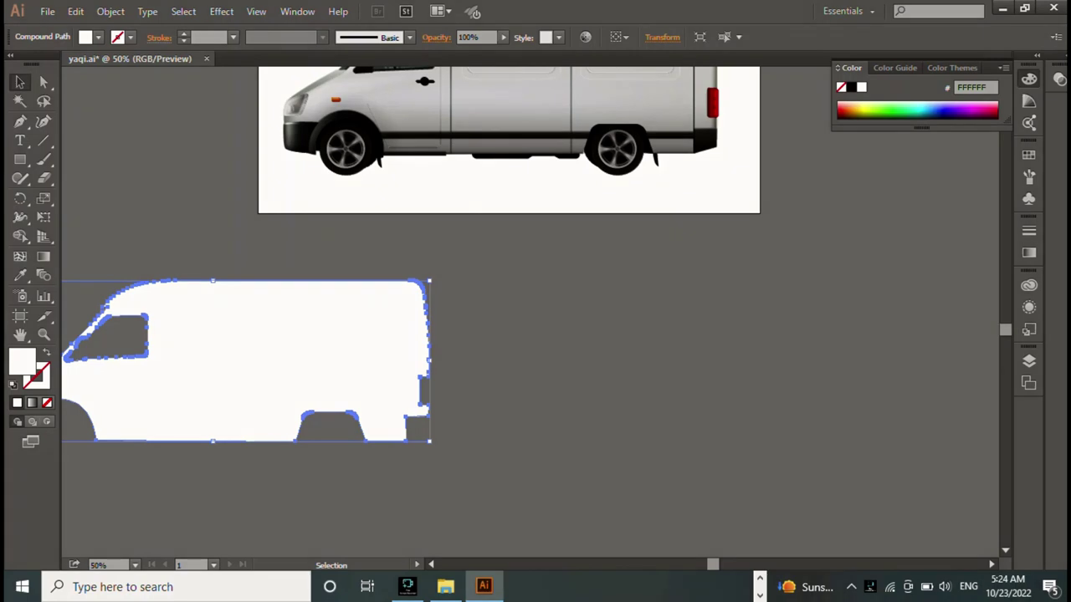
Move the white van silhouette down and left, and bring the van artboard into view
{"action": "mouse_move", "coordinate": [419, 320]}
{"action": "left_mouse_down"}
{"action": "mouse_move", "coordinate": [239, 360]}
{"action": "mouse_move", "coordinate": [198, 380]}
{"action": "left_mouse_up"}
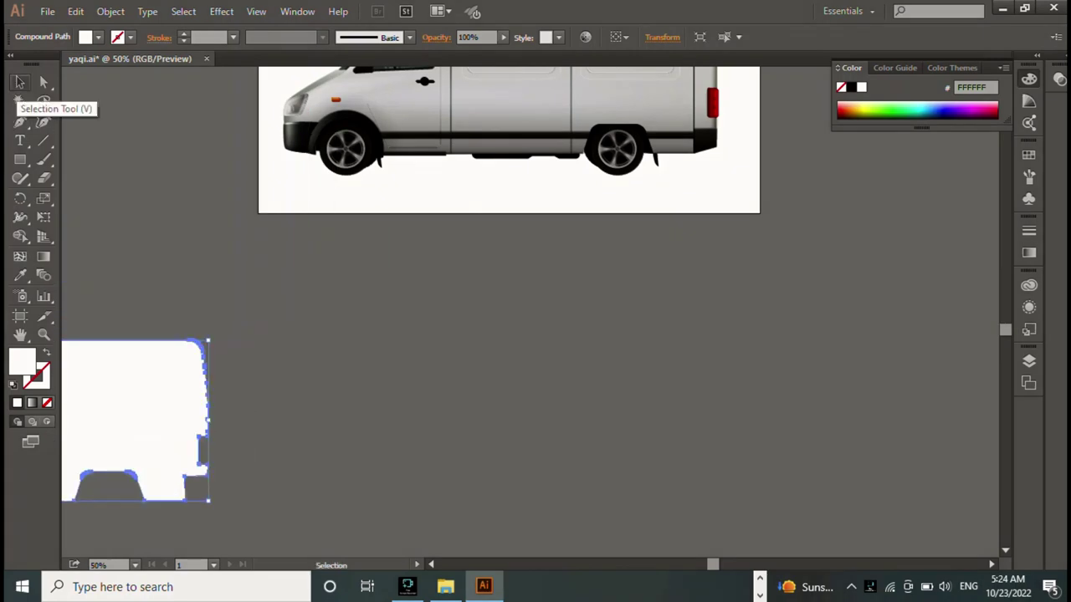
{"action": "key", "text": "h"}
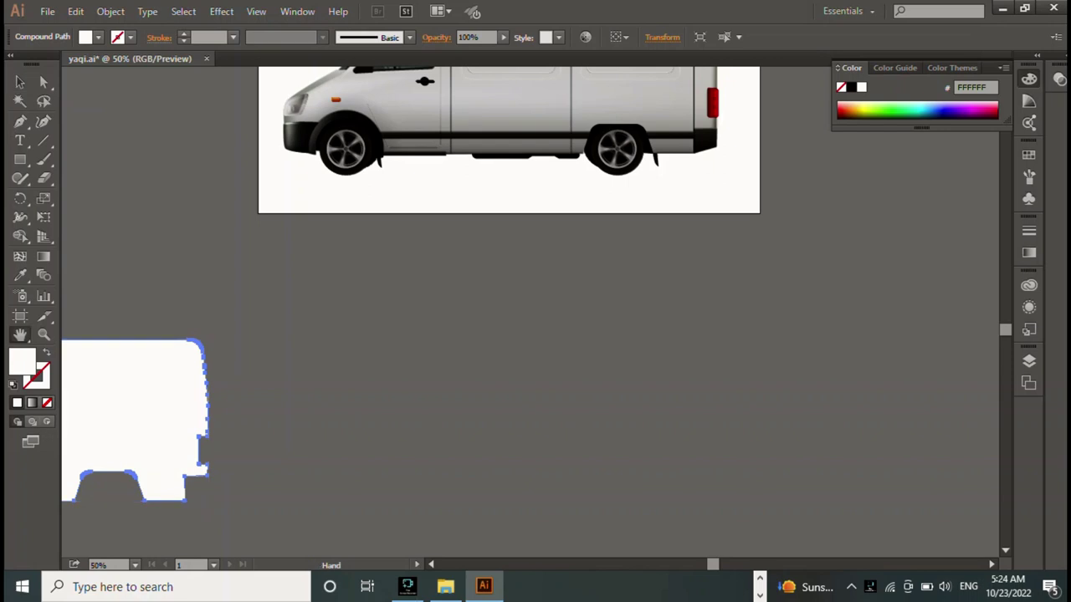
{"action": "left_click_drag", "start_coordinate": [502, 276], "coordinate": [490, 403]}
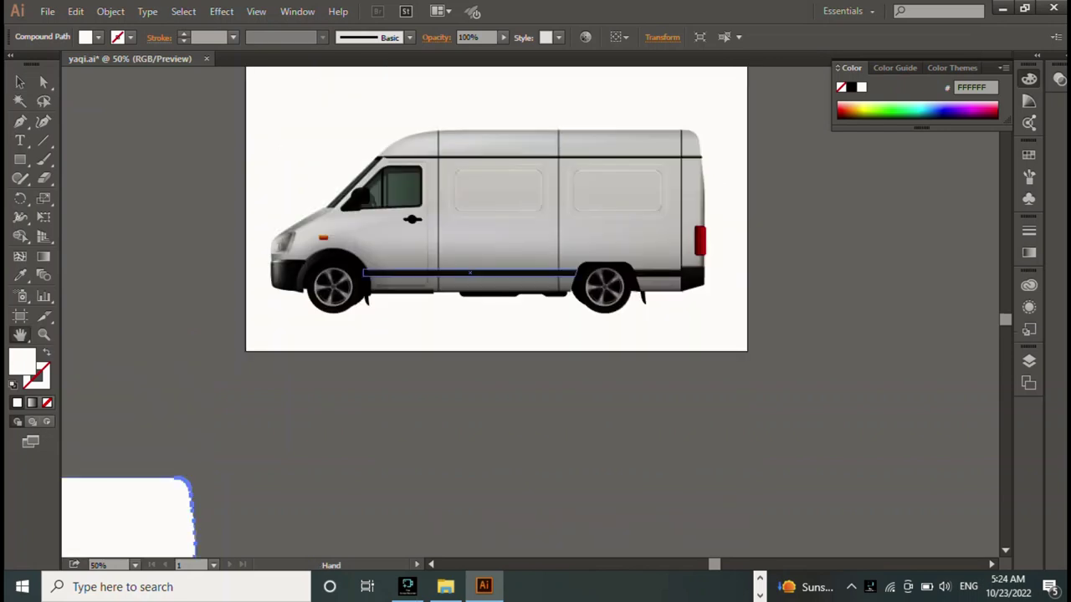
{"action": "left_click_drag", "start_coordinate": [493, 251], "coordinate": [498, 360]}
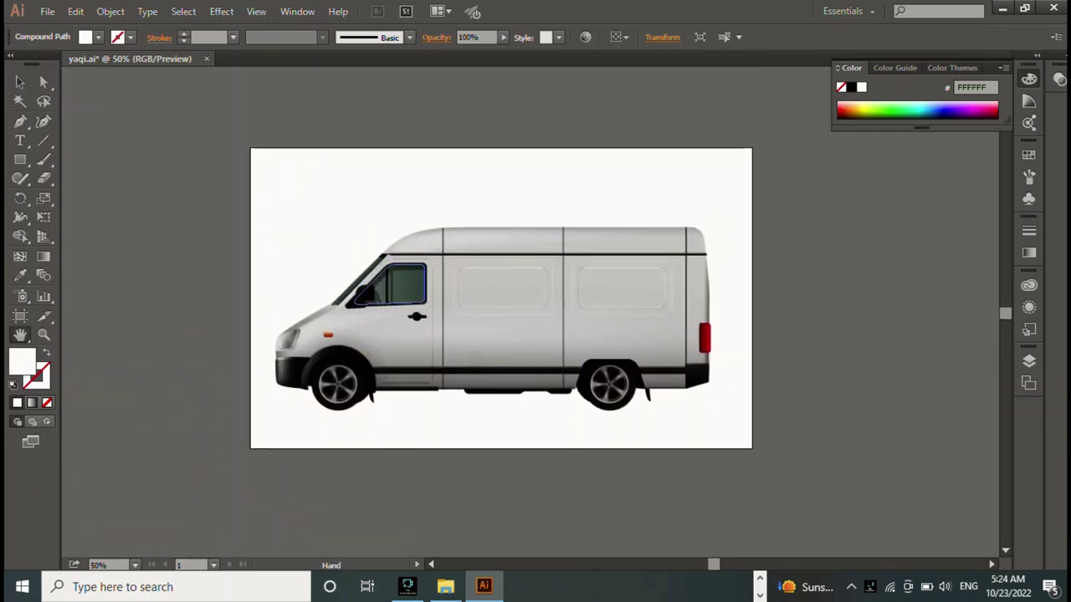
Select all the van artwork and group it
{"action": "key", "text": "v"}
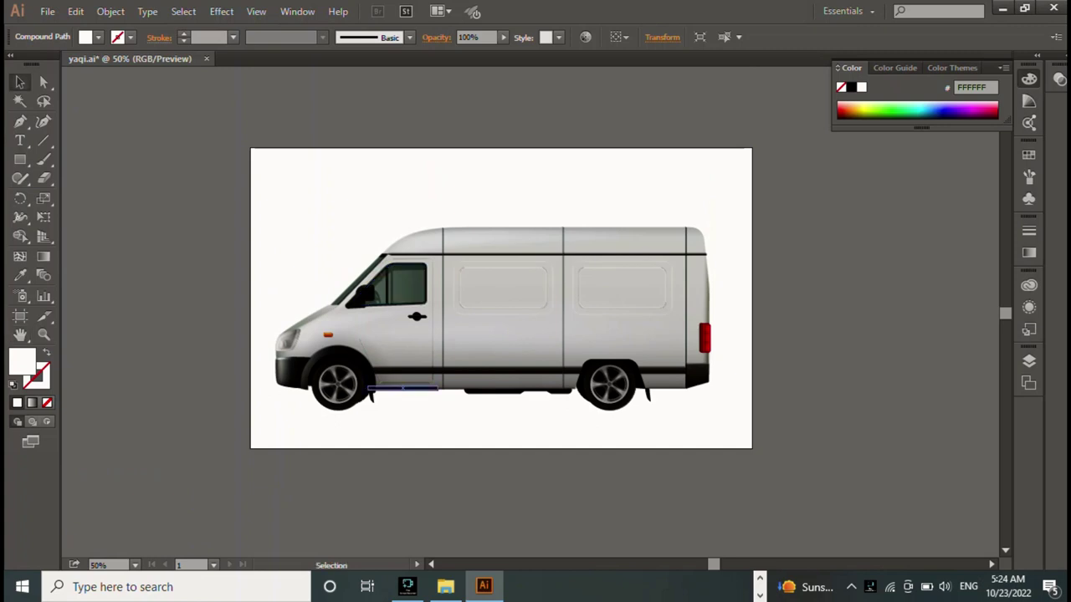
{"action": "key", "text": "ctrl+a"}
{"action": "key", "text": "ctrl+g"}
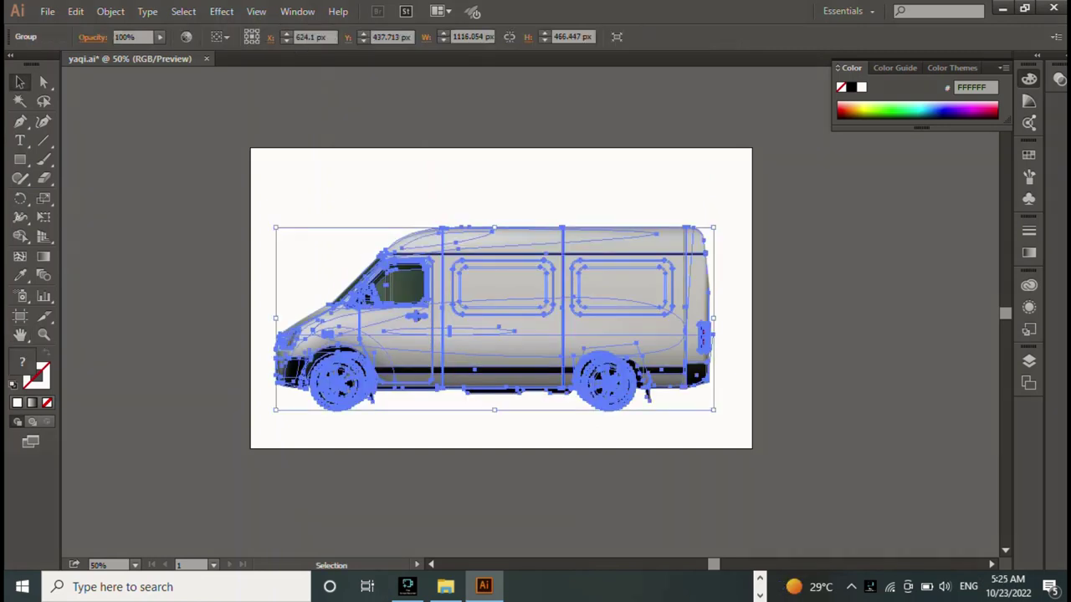
{"action": "key", "text": "m"}
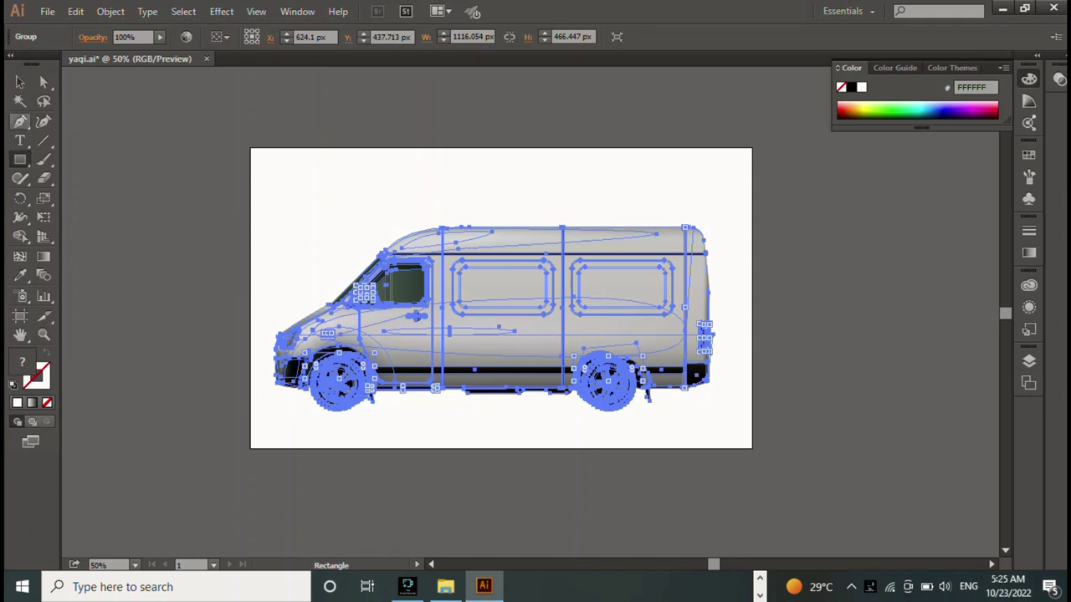
Draw a white 1103 × 407 px rectangle over the van body and move it down below the van
{"action": "key", "text": "v"}
{"action": "key", "text": "ctrl+shift+a"}
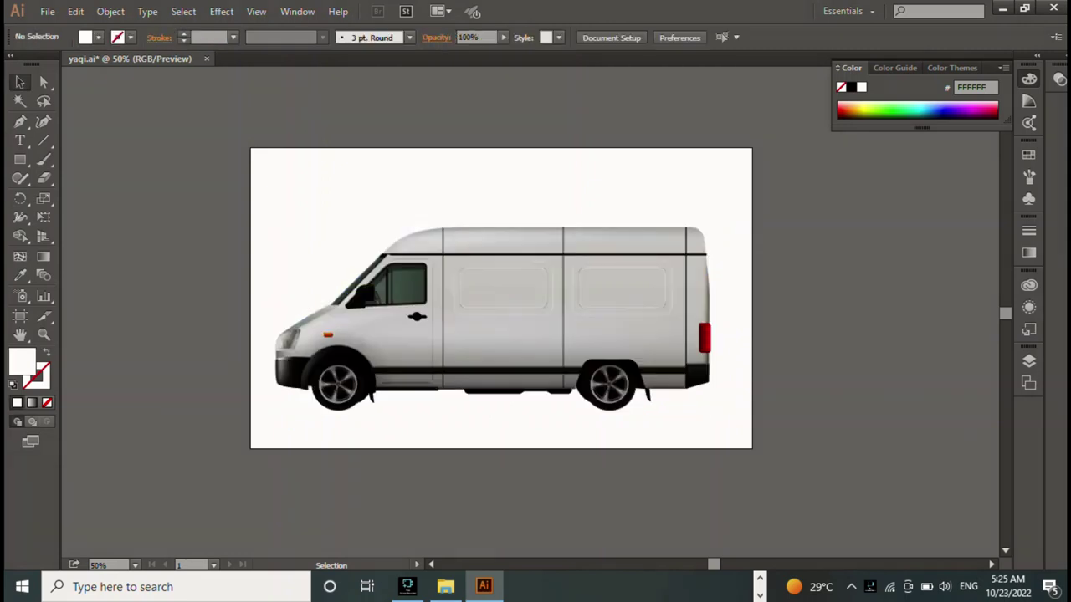
{"action": "left_click", "coordinate": [20, 159]}
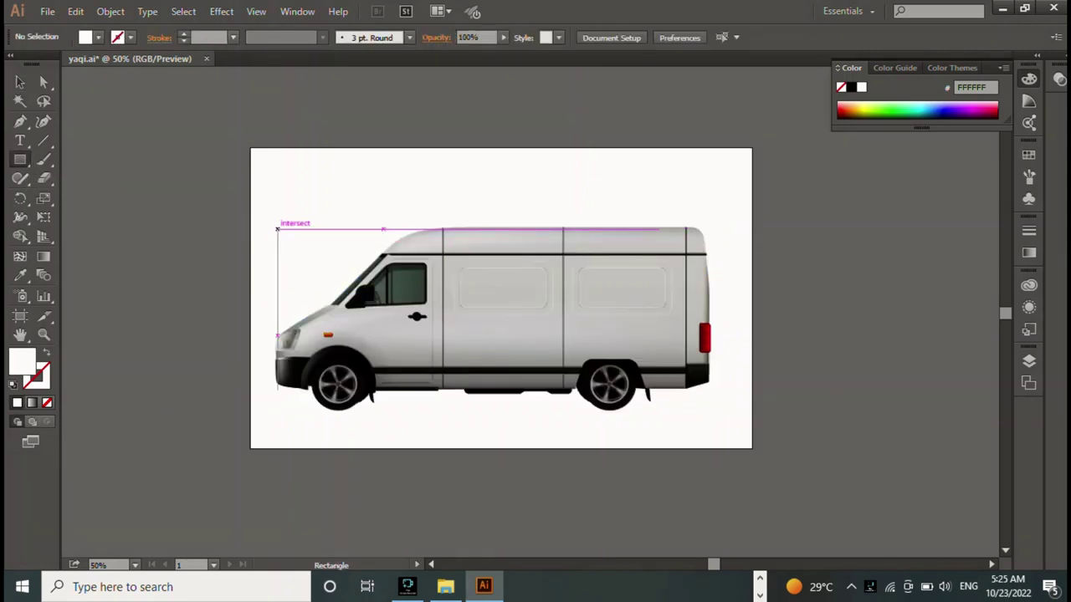
{"action": "mouse_move", "coordinate": [277, 228]}
{"action": "left_mouse_down"}
{"action": "mouse_move", "coordinate": [719, 431]}
{"action": "mouse_move", "coordinate": [703, 390]}
{"action": "left_mouse_up"}
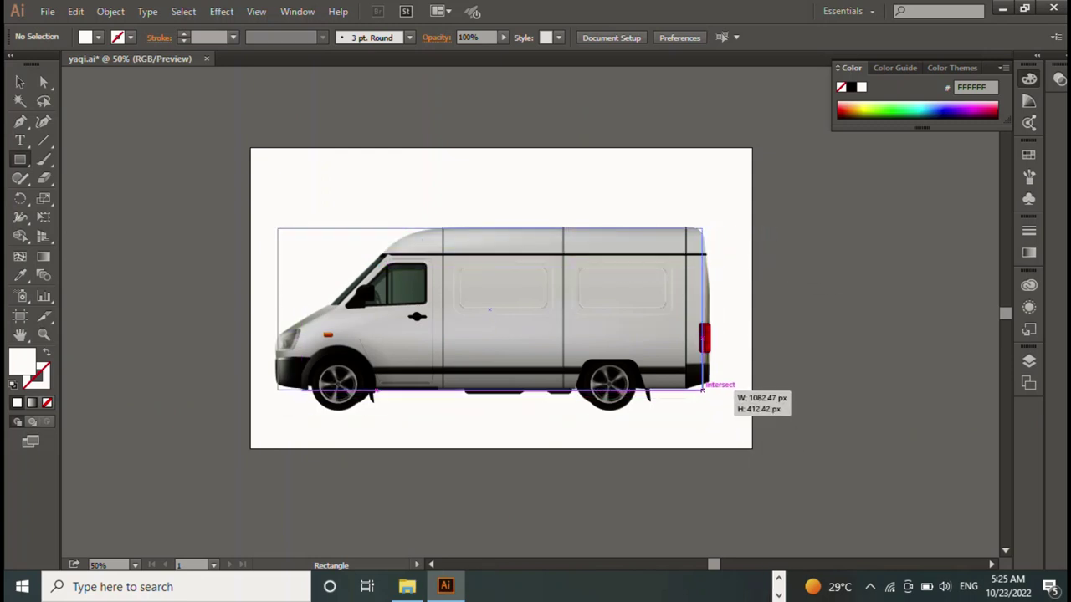
{"action": "left_click_drag", "start_coordinate": [703, 390], "coordinate": [709, 387]}
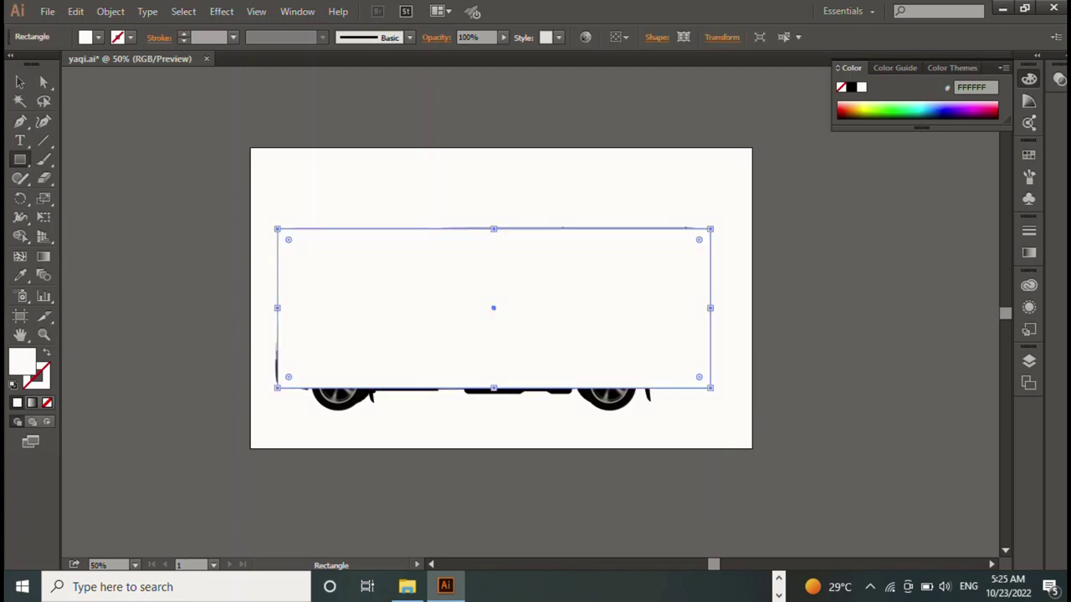
{"action": "left_click", "coordinate": [20, 82]}
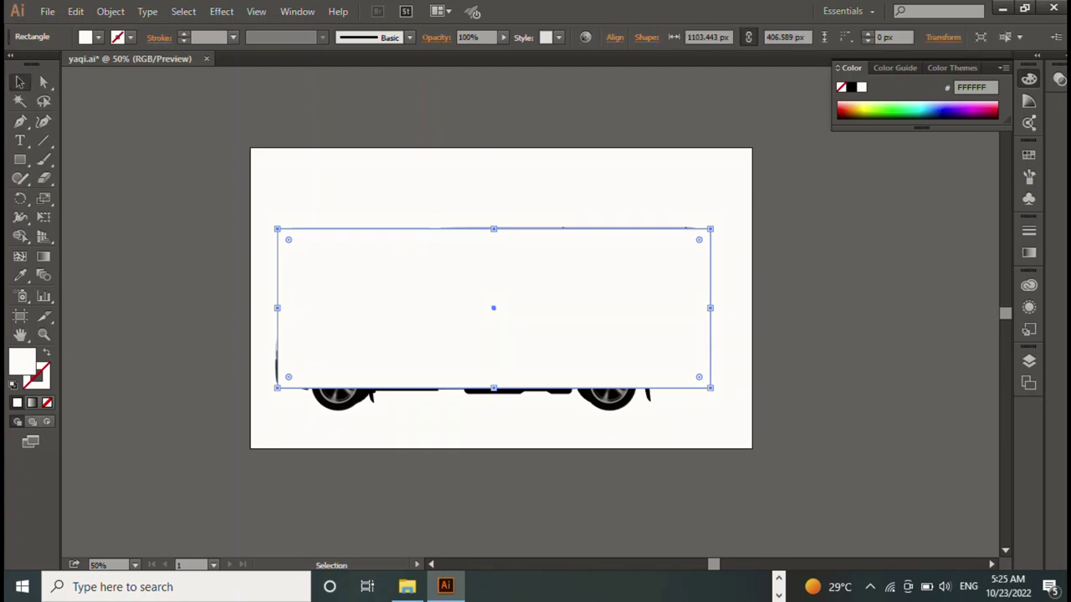
{"action": "left_click_drag", "start_coordinate": [494, 308], "coordinate": [565, 465]}
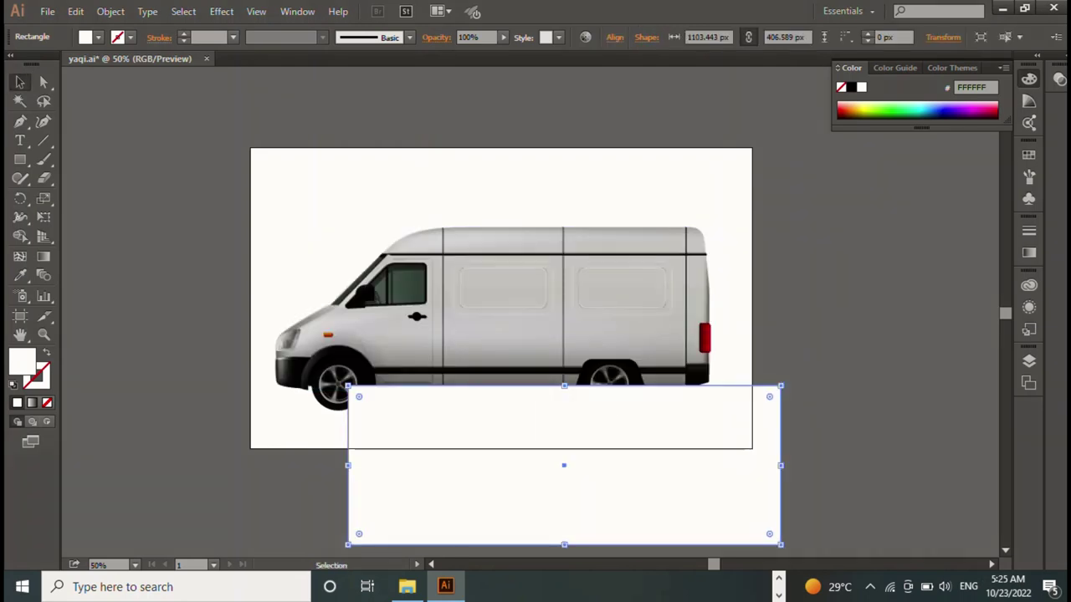
Pan down and move the white rectangle onto the pasteboard below the artboard
{"action": "left_click", "coordinate": [500, 316]}
{"action": "key", "text": "a"}
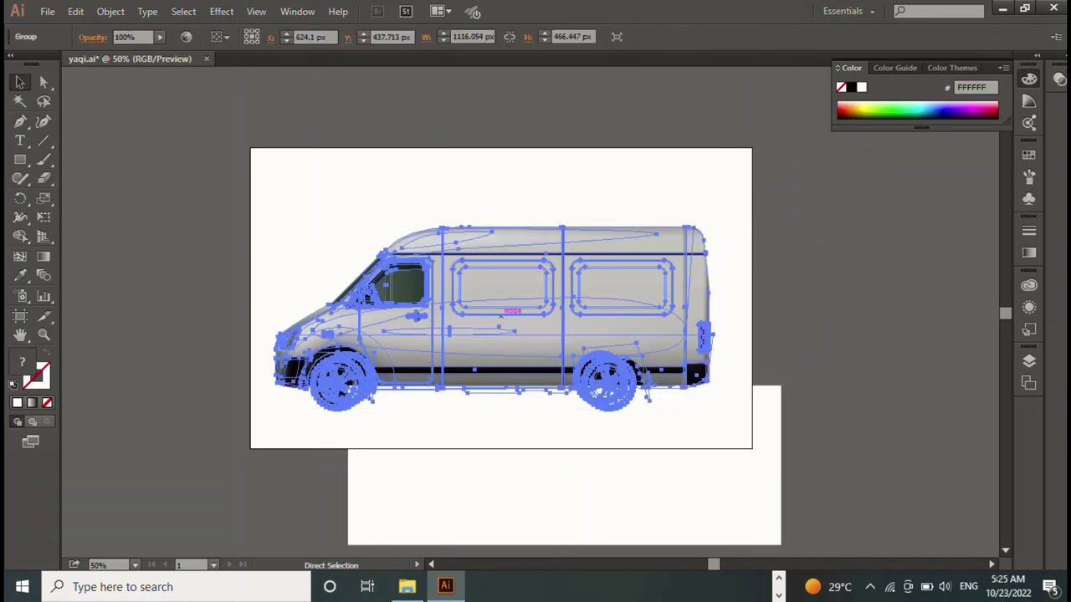
{"action": "key", "text": "ctrl+z"}
{"action": "key", "text": "h"}
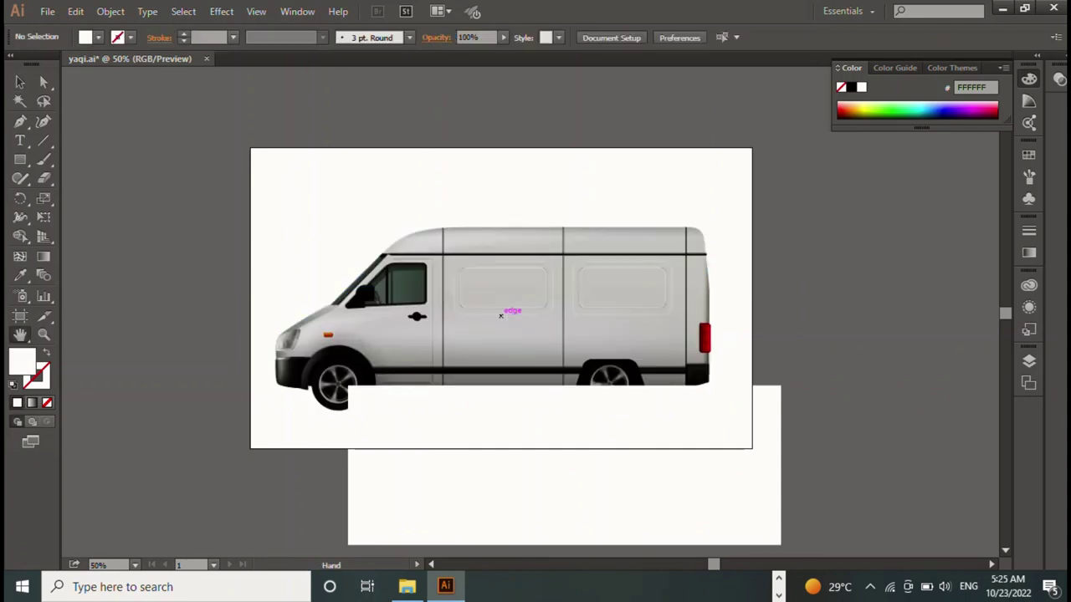
{"action": "left_click_drag", "start_coordinate": [500, 316], "coordinate": [386, 93]}
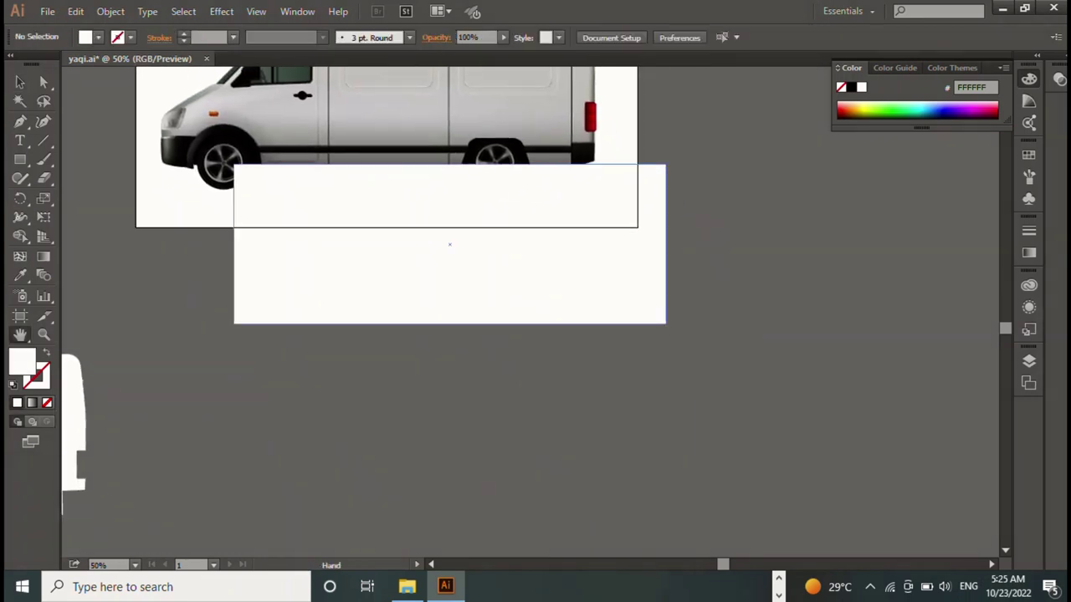
{"action": "key", "text": "v"}
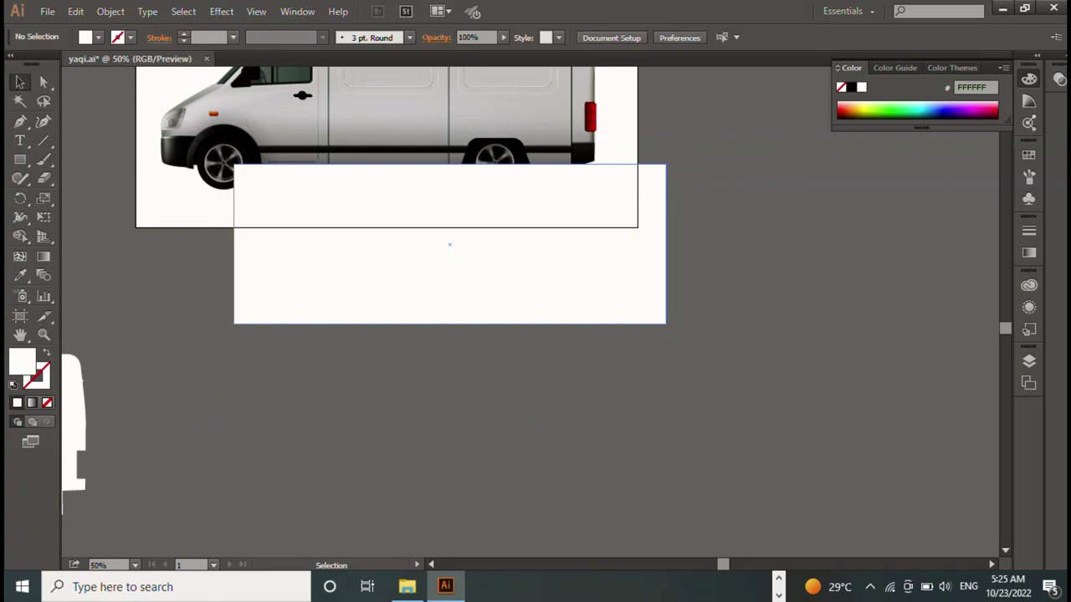
{"action": "left_click", "coordinate": [450, 244]}
{"action": "left_click_drag", "start_coordinate": [449, 244], "coordinate": [572, 373]}
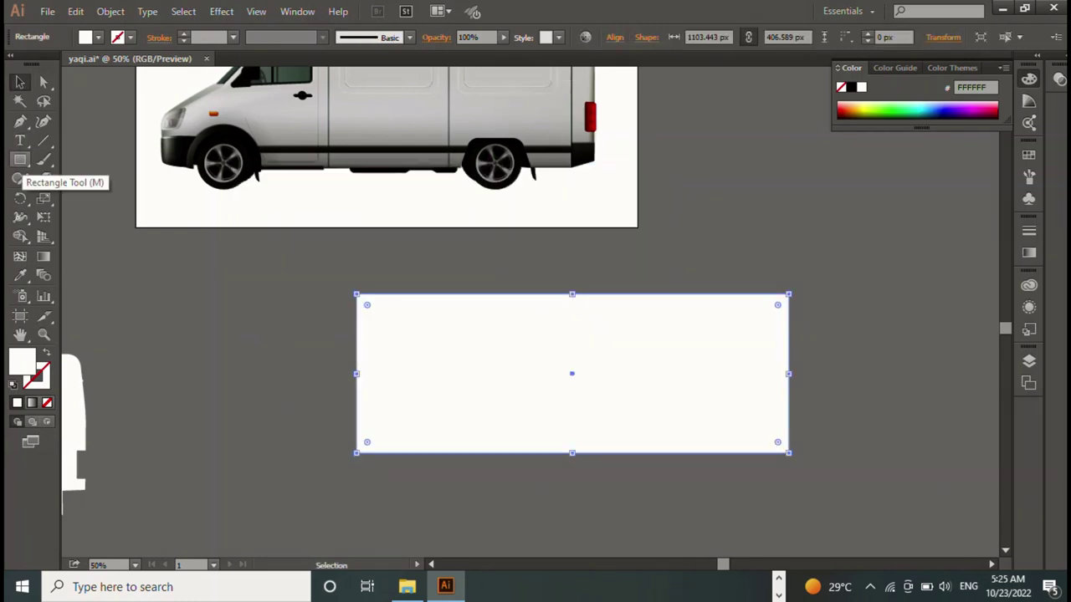
Edit an anchor point on the rectangle's top edge near its right corner, then deselect
{"action": "key", "text": "p"}
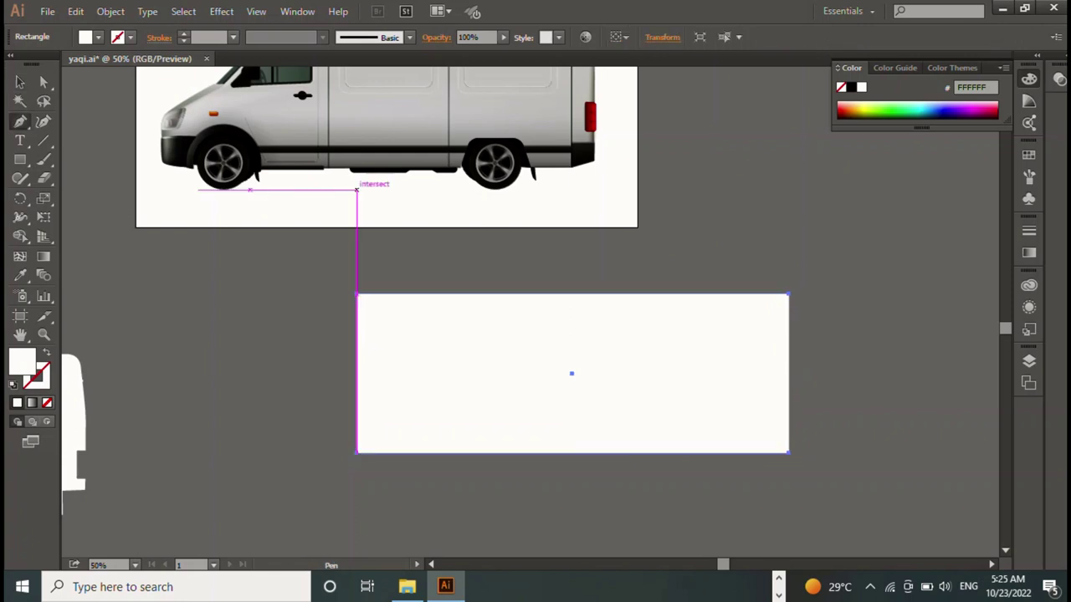
{"action": "left_click", "coordinate": [745, 293]}
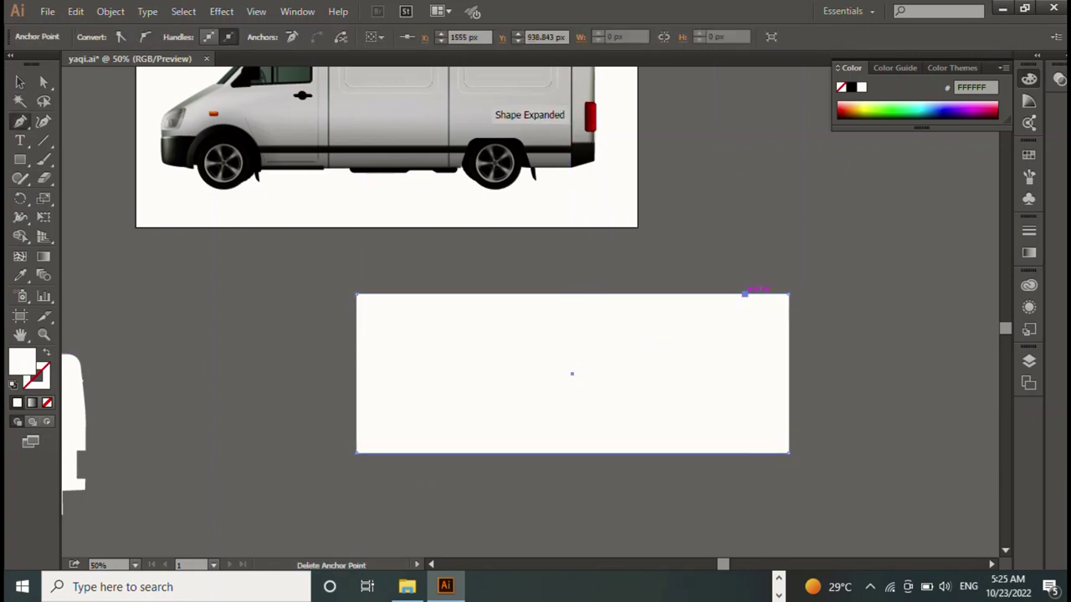
{"action": "left_click", "coordinate": [744, 293]}
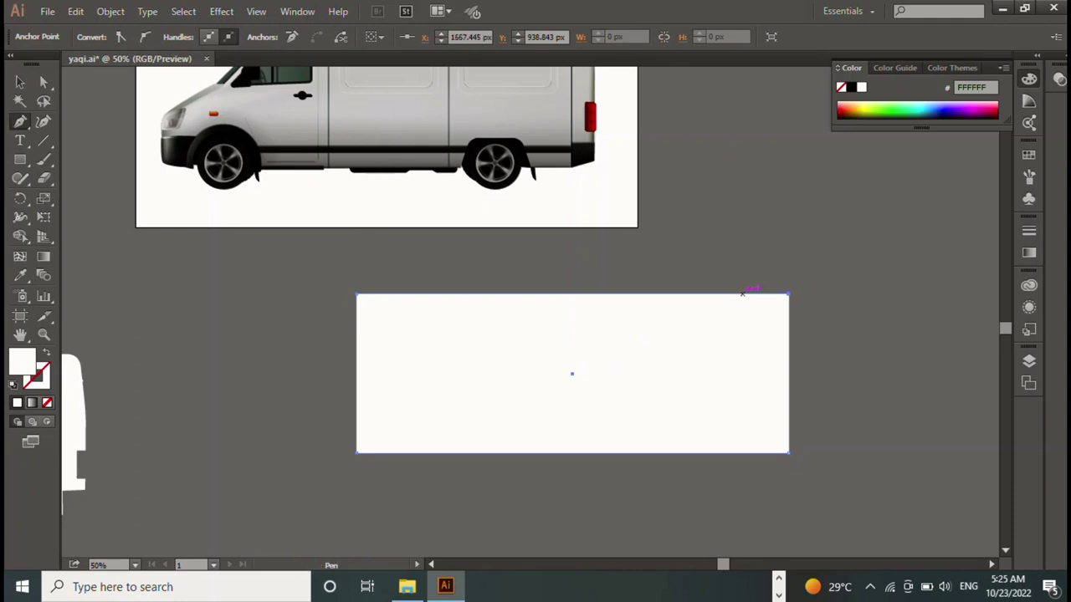
{"action": "left_click", "coordinate": [21, 81]}
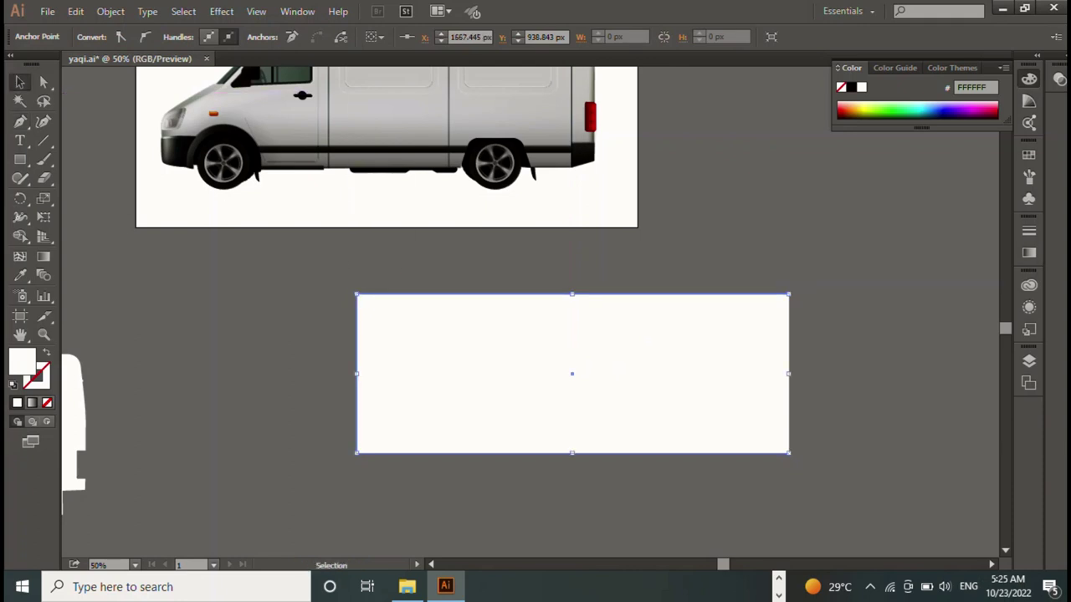
{"action": "key", "text": "a"}
{"action": "key", "text": "v"}
{"action": "key", "text": "ctrl+shift+a"}
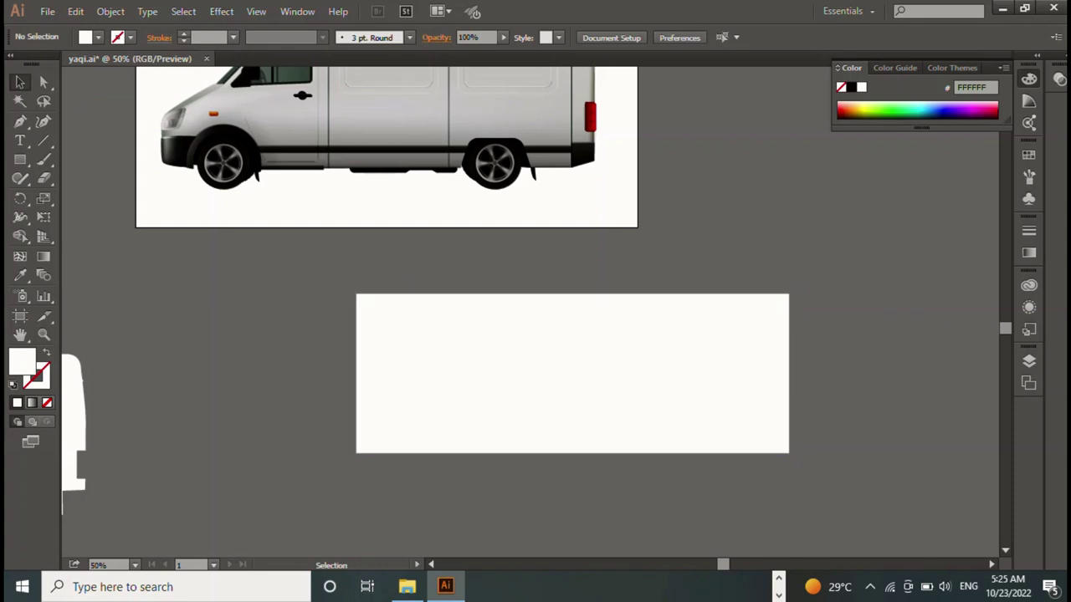
{"action": "key", "text": "p"}
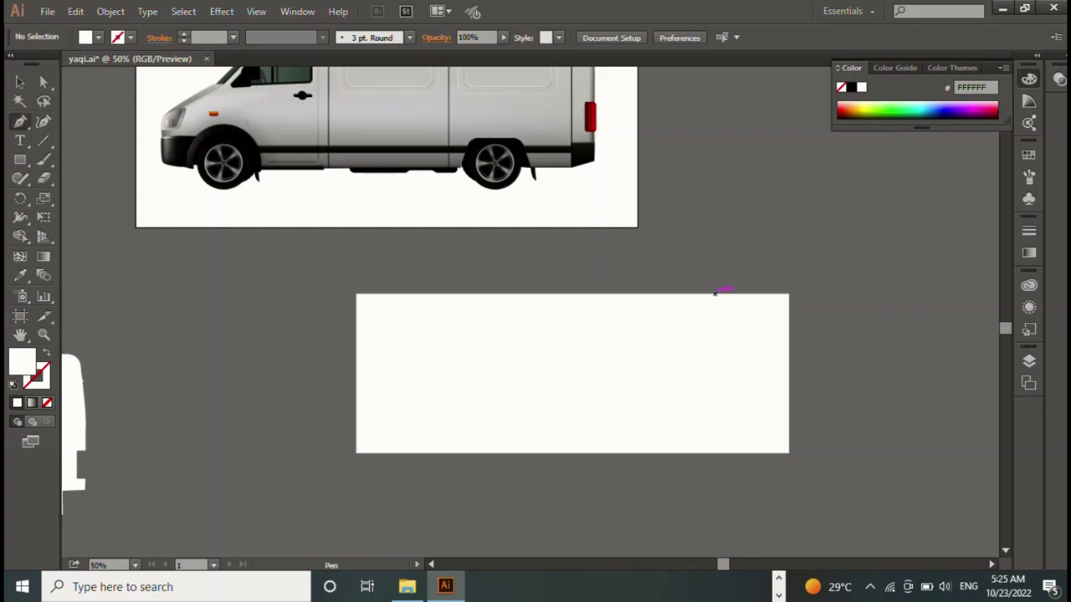
Draw a thin triangular swoosh from the rectangle's top edge and curve its lower edge
{"action": "left_click", "coordinate": [715, 293]}
{"action": "left_click", "coordinate": [585, 365]}
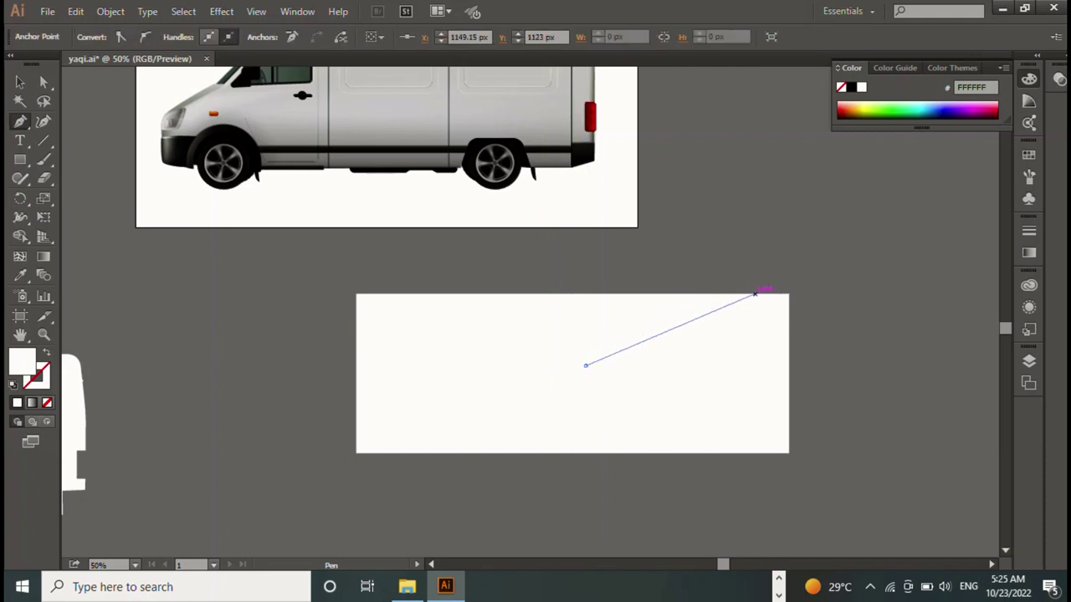
{"action": "left_click", "coordinate": [756, 293]}
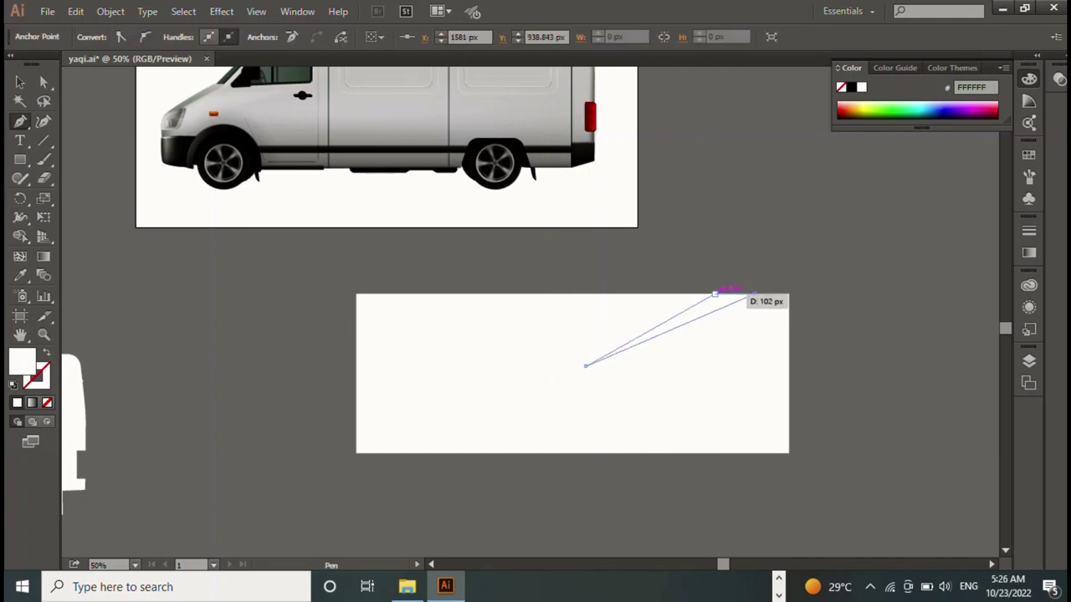
{"action": "left_click", "coordinate": [714, 293]}
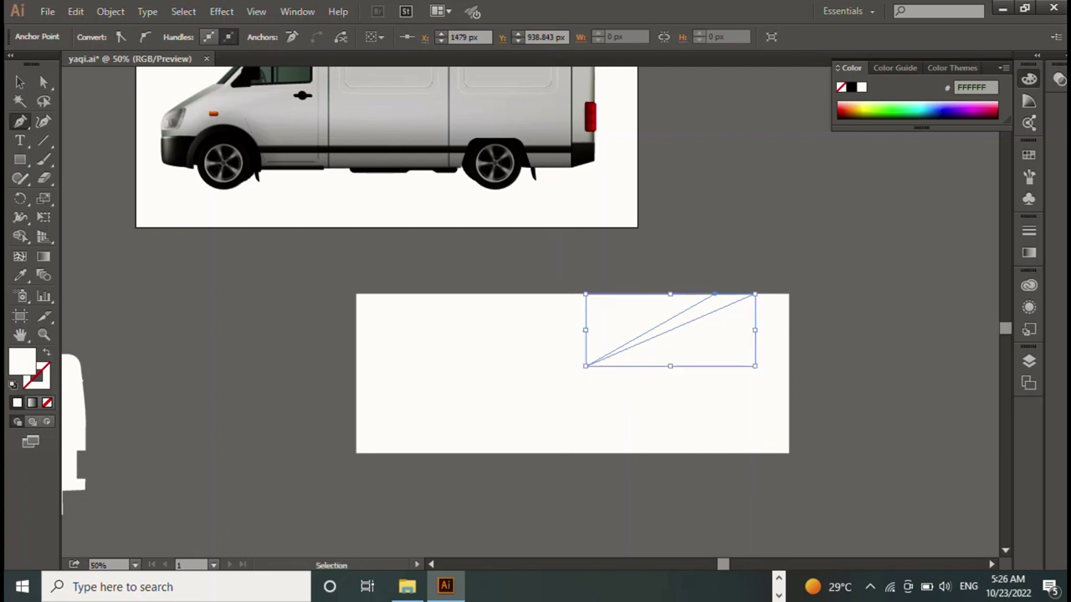
{"action": "key", "text": "ctrl"}
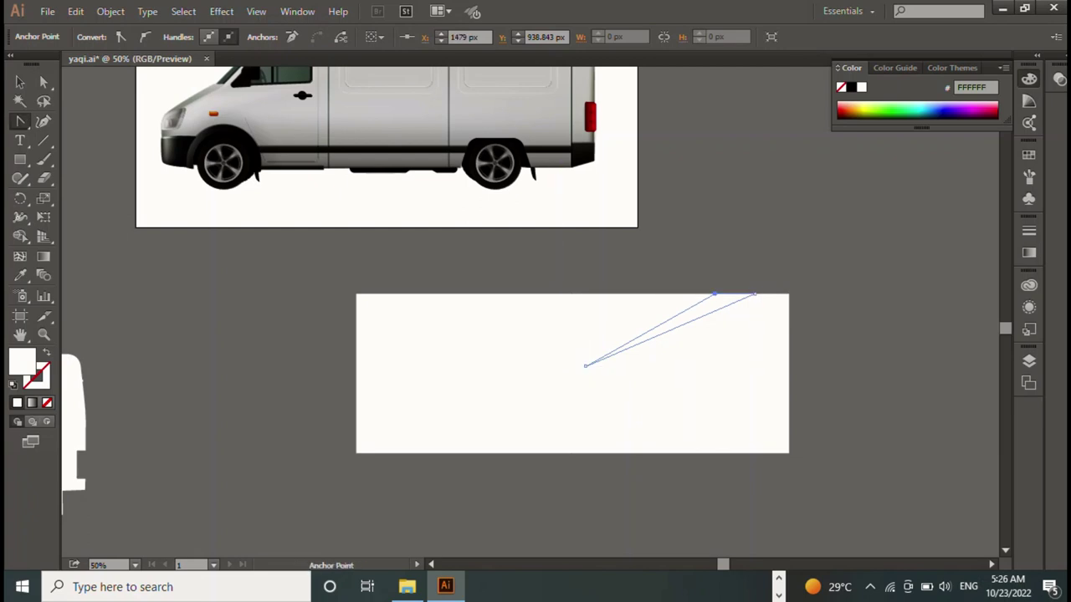
{"action": "mouse_move", "coordinate": [691, 315]}
{"action": "left_mouse_down"}
{"action": "mouse_move", "coordinate": [686, 338]}
{"action": "mouse_move", "coordinate": [705, 315]}
{"action": "mouse_move", "coordinate": [738, 311]}
{"action": "mouse_move", "coordinate": [734, 330]}
{"action": "left_mouse_up"}
{"action": "left_click", "coordinate": [738, 311]}
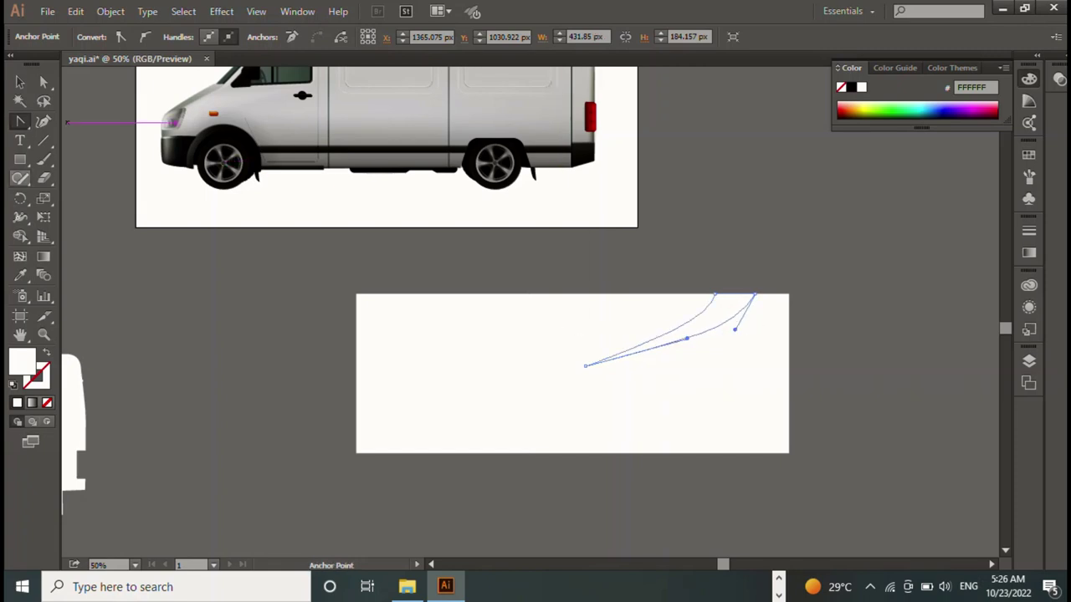
Fill the swoosh with dark grey-brown #5E5353 and deselect it
{"action": "double_click", "coordinate": [22, 362]}
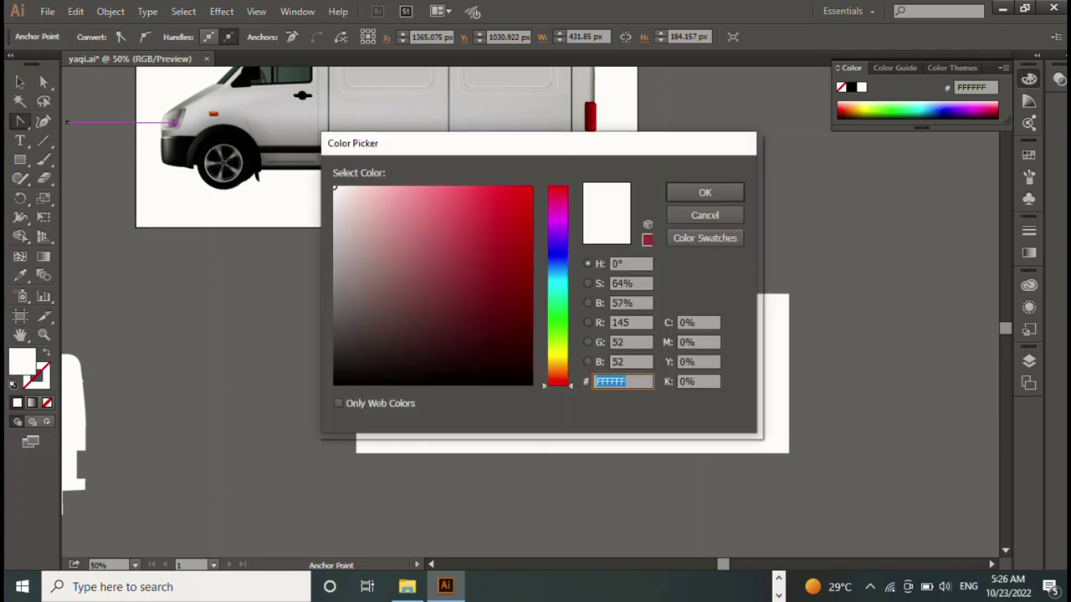
{"action": "type", "text": "726262"}
{"action": "left_click", "coordinate": [356, 312]}
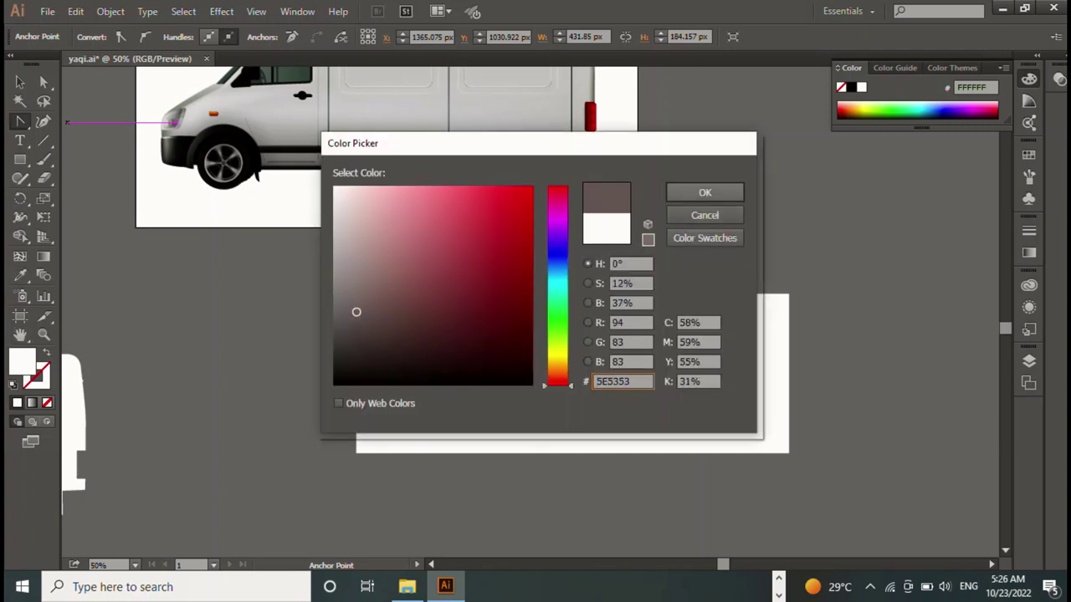
{"action": "key", "text": "Return"}
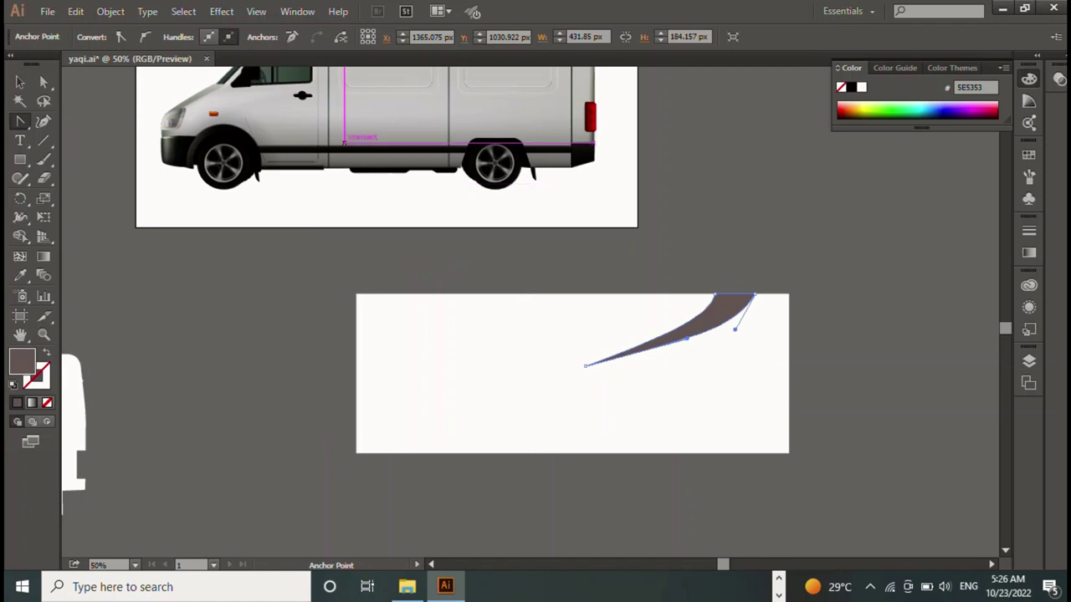
{"action": "key", "text": "v"}
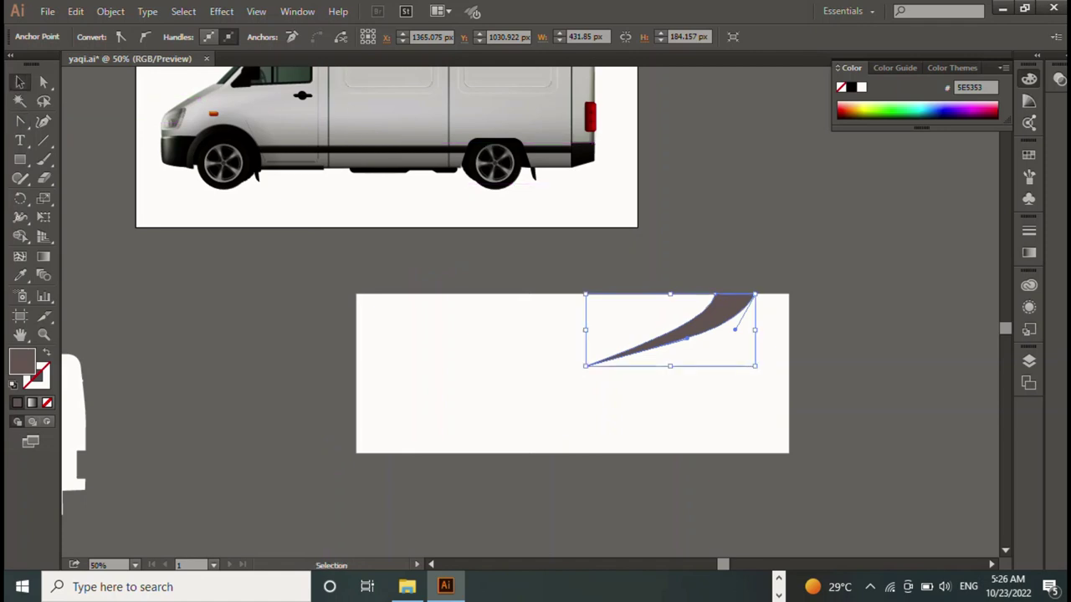
{"action": "key", "text": "ctrl+shift+a"}
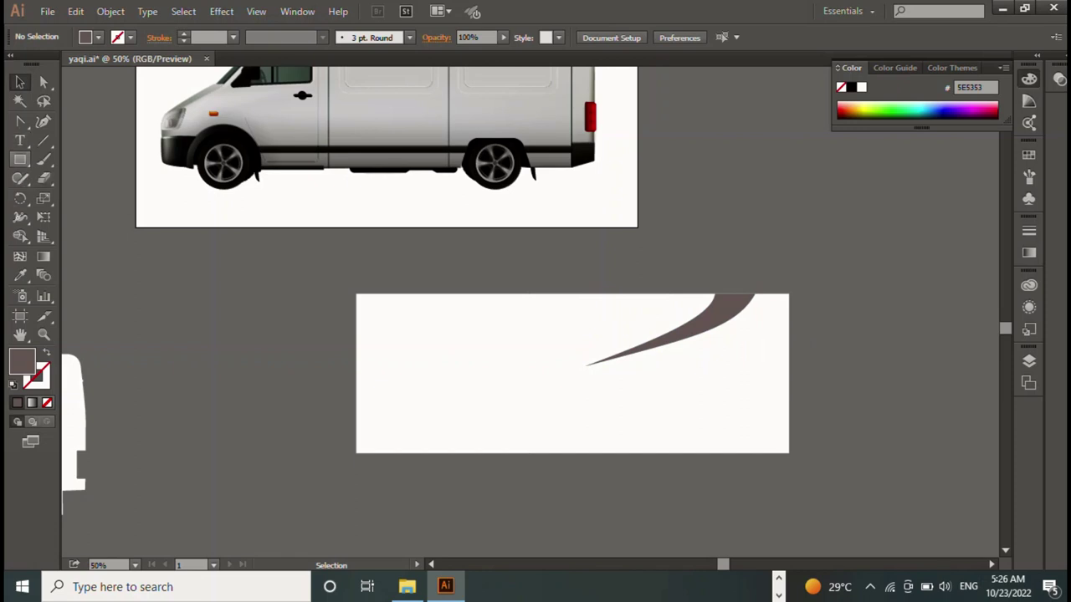
Draw a tall narrow rectangle, rotate it into a shallow slant, and move it beneath the swoosh
{"action": "left_click", "coordinate": [20, 159]}
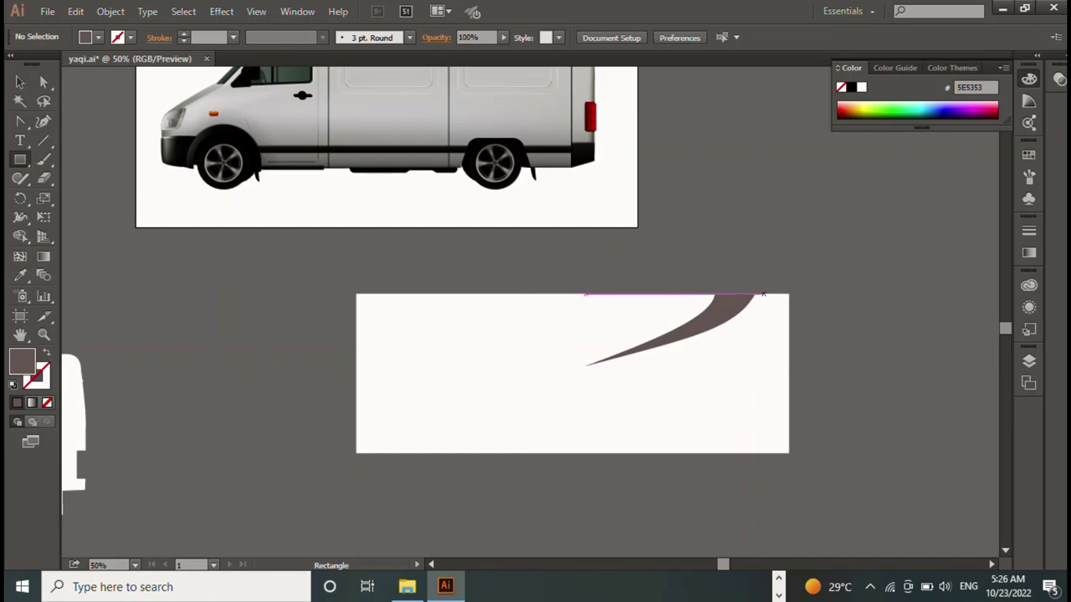
{"action": "left_click_drag", "start_coordinate": [764, 295], "coordinate": [781, 425]}
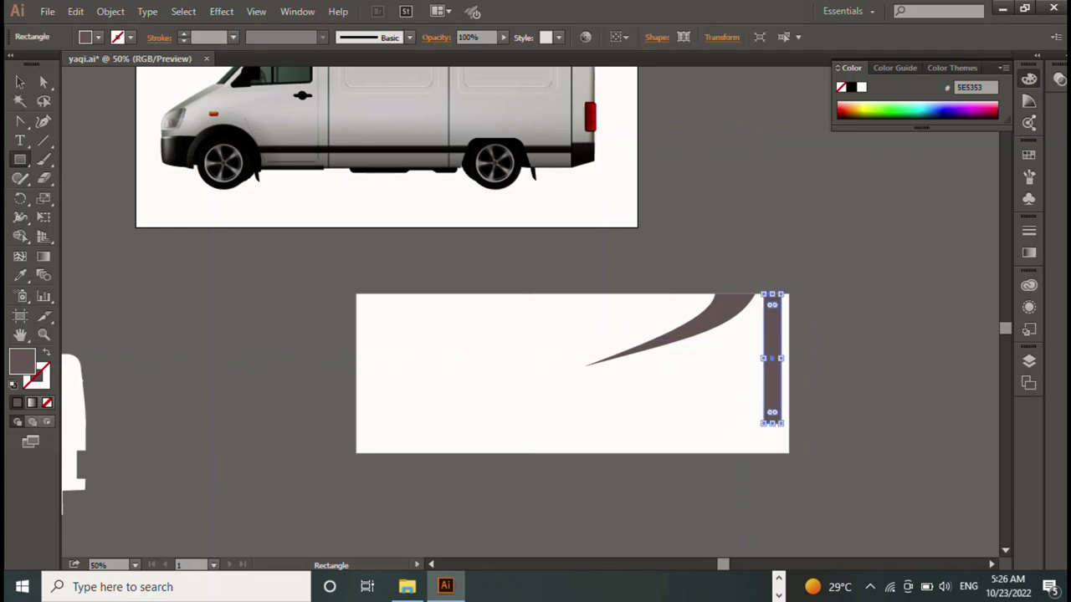
{"action": "key", "text": "v"}
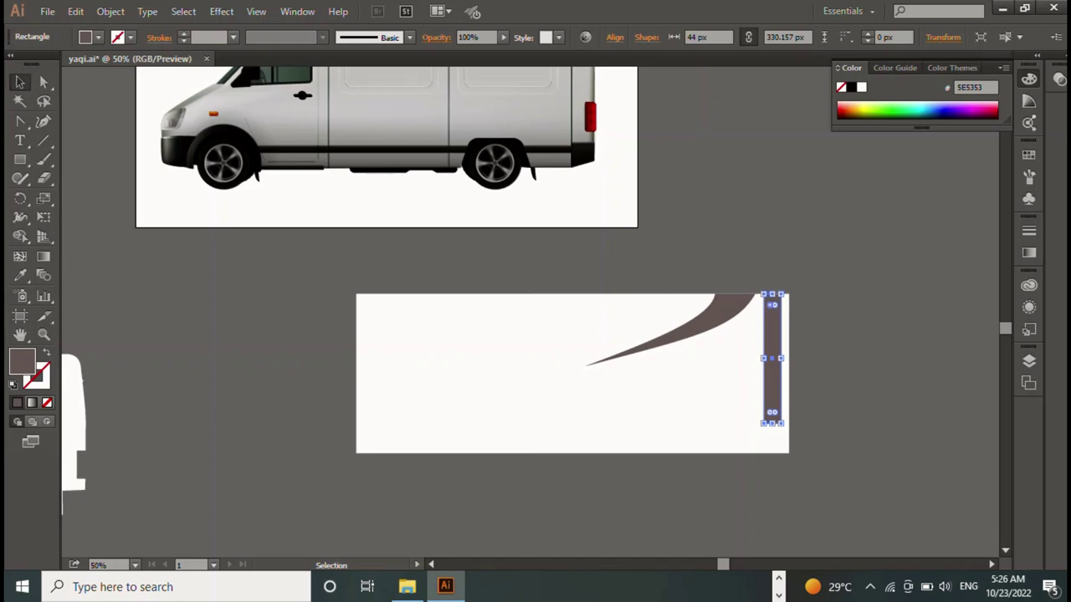
{"action": "left_click", "coordinate": [794, 314]}
{"action": "left_click", "coordinate": [771, 318]}
{"action": "left_click_drag", "start_coordinate": [783, 425], "coordinate": [835, 351]}
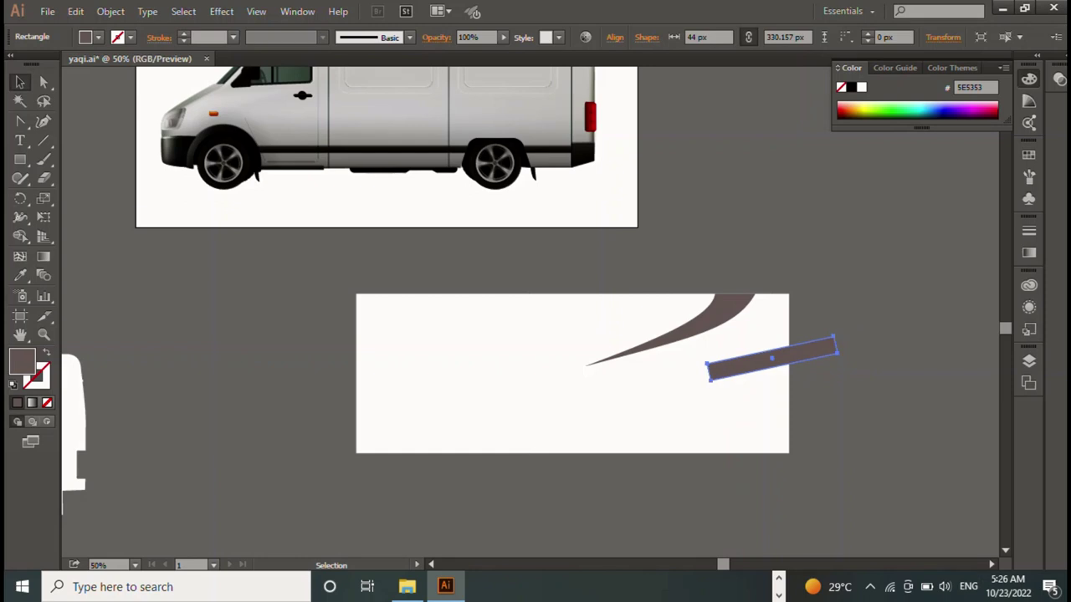
{"action": "left_click_drag", "start_coordinate": [772, 358], "coordinate": [688, 366]}
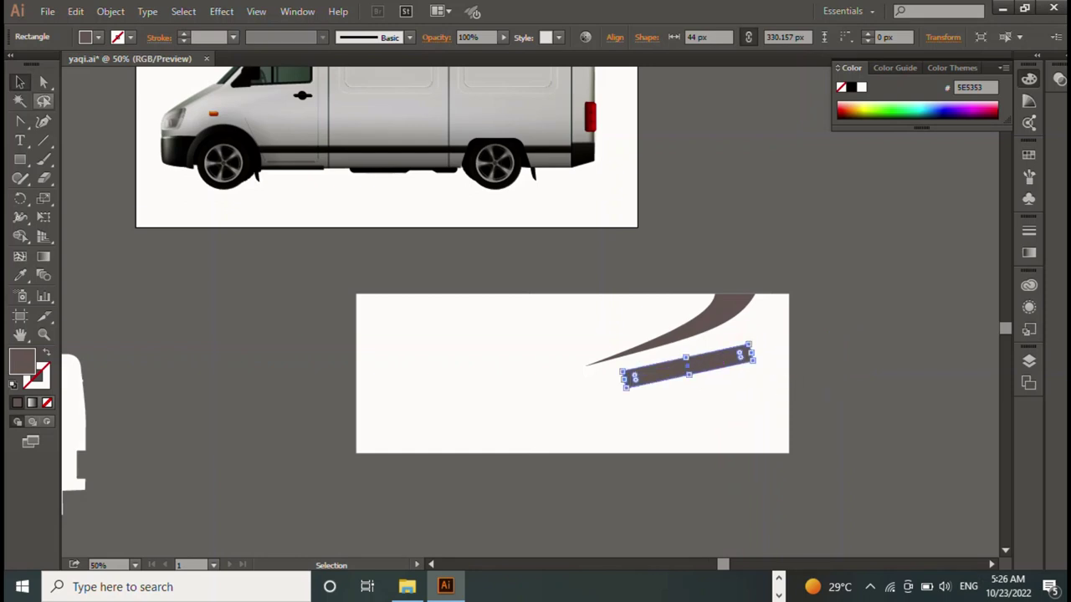
Stretch the bar's right-end anchors out to the panel's right edge
{"action": "left_click", "coordinate": [43, 82]}
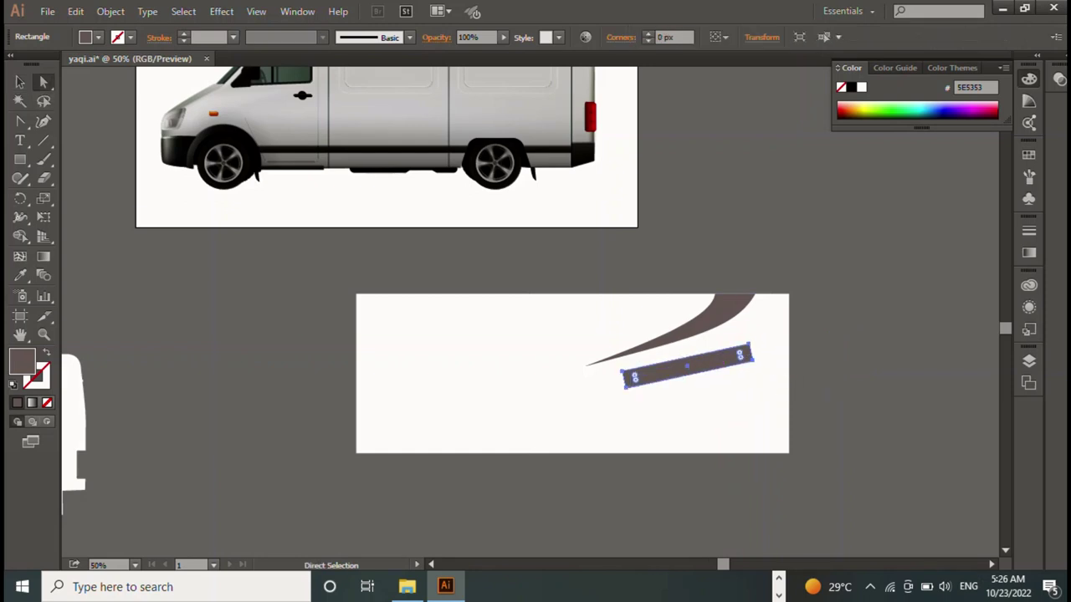
{"action": "left_click_drag", "start_coordinate": [757, 330], "coordinate": [735, 386]}
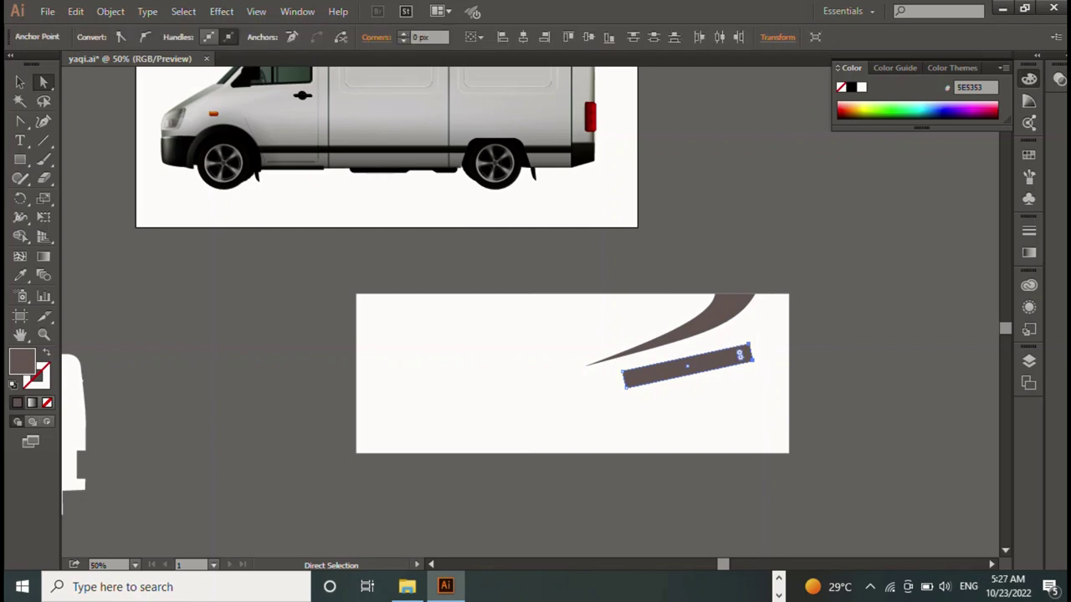
{"action": "left_click_drag", "start_coordinate": [750, 345], "coordinate": [787, 344]}
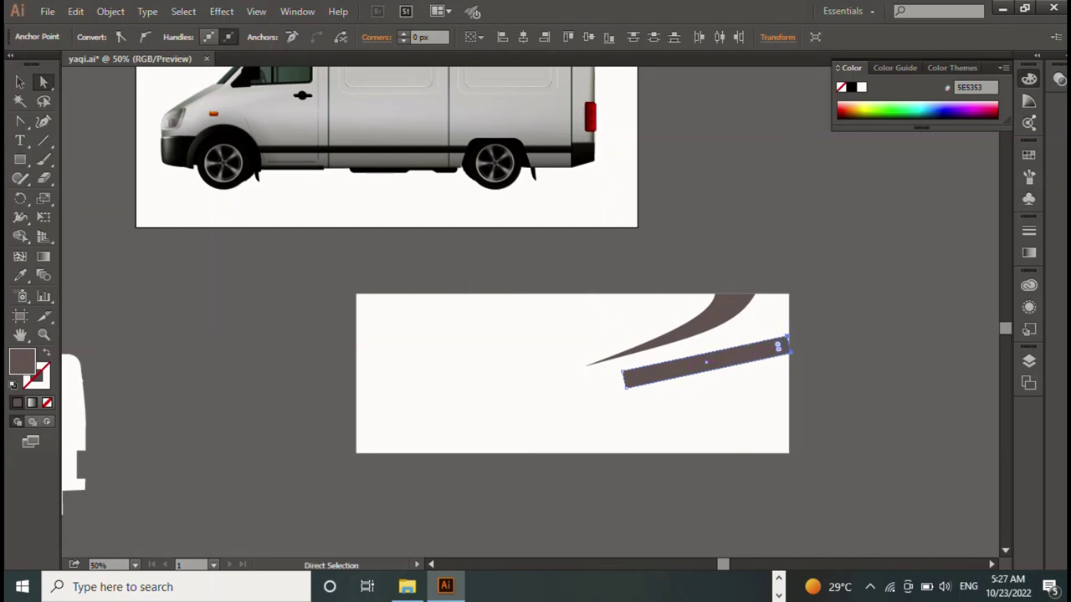
{"action": "key", "text": "v"}
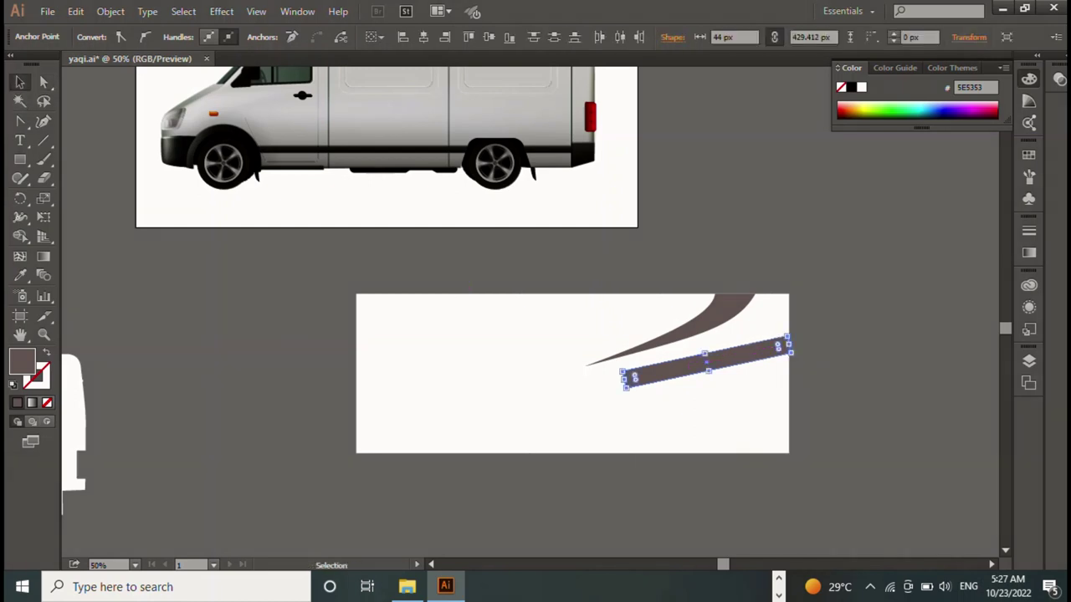
{"action": "key", "text": "a"}
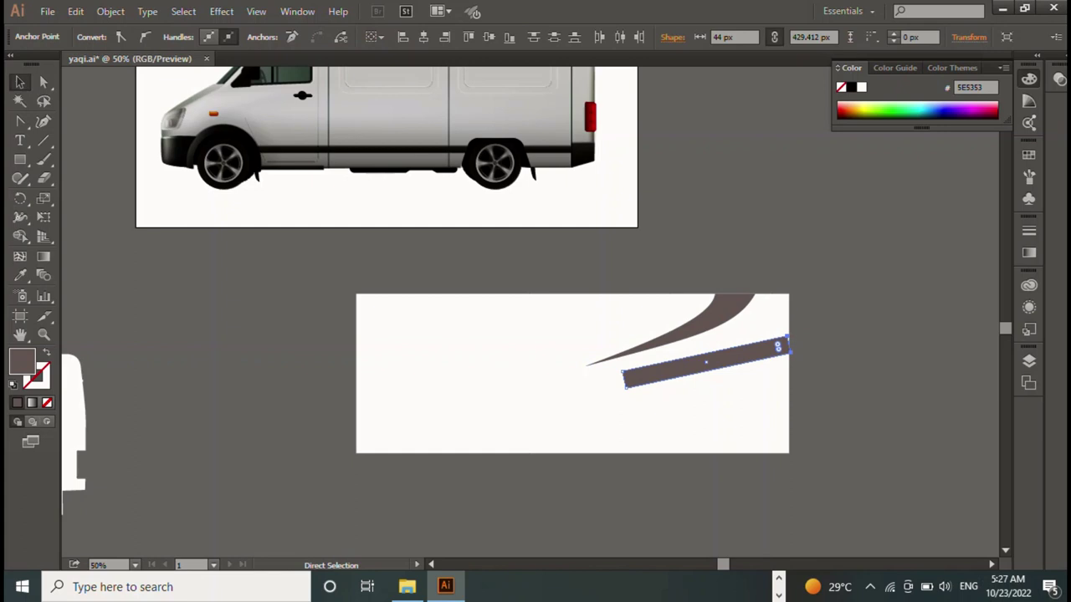
Zoom in to 200% and centre the bar's left end in view
{"action": "key", "text": "ctrl+plus"}
{"action": "key", "text": "ctrl+plus"}
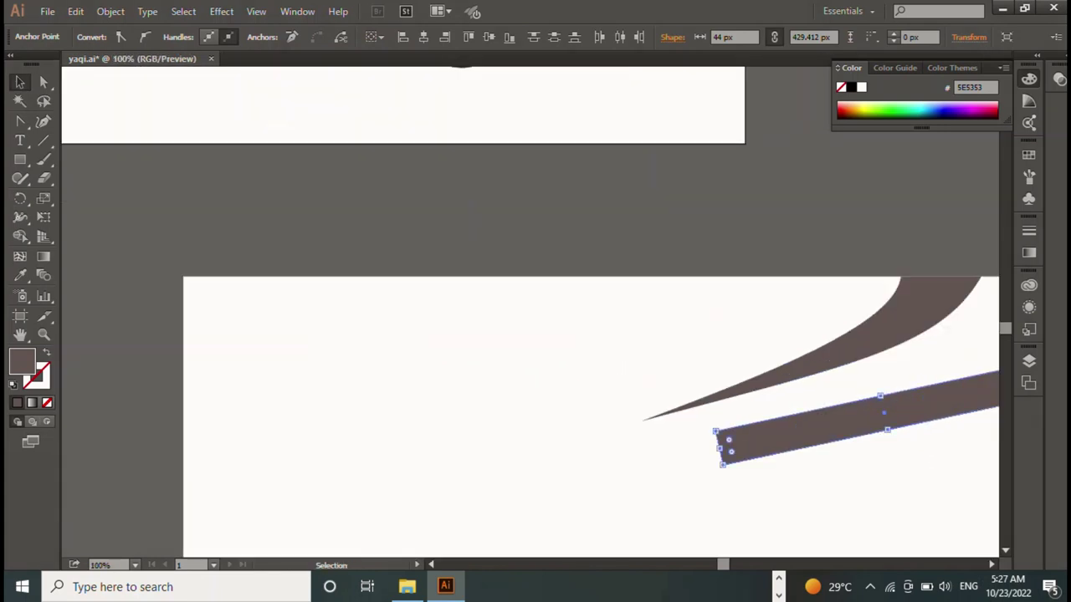
{"action": "key", "text": "h"}
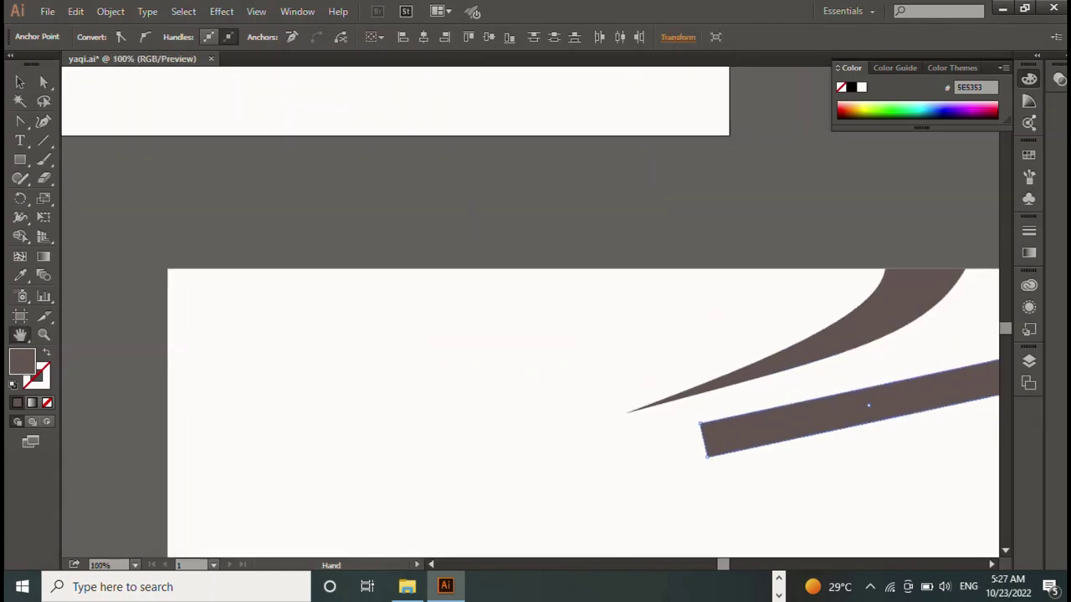
{"action": "left_click_drag", "start_coordinate": [920, 502], "coordinate": [586, 281]}
{"action": "key", "text": "v"}
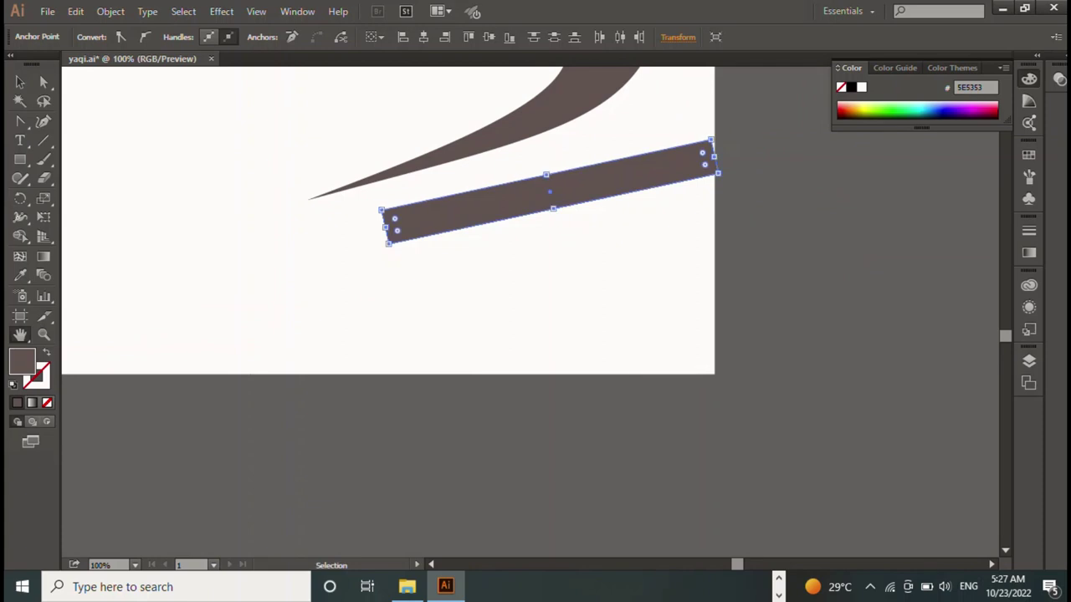
{"action": "key", "text": "ctrl+equal"}
{"action": "key", "text": "ctrl+equal"}
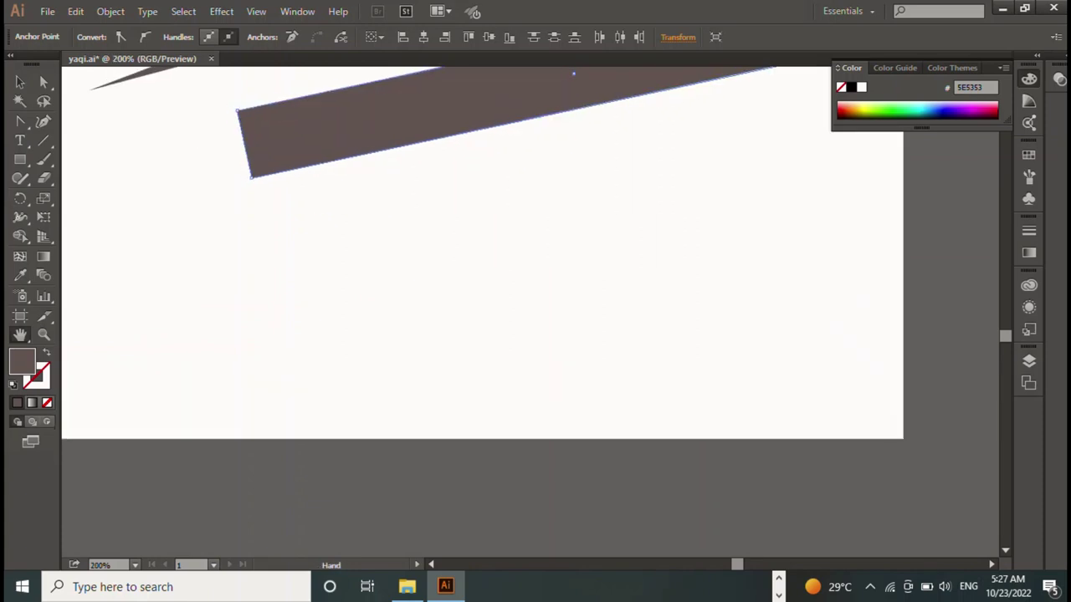
{"action": "left_click_drag", "start_coordinate": [502, 251], "coordinate": [597, 317]}
{"action": "key", "text": "a"}
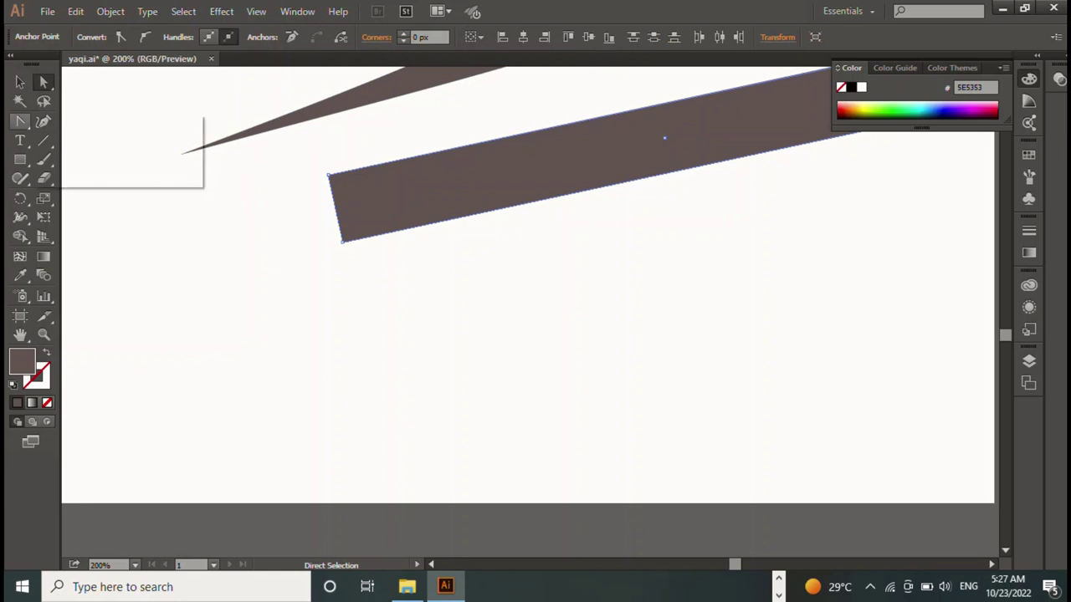
Add an anchor midway on the bar's left edge and pull it inward into a V-shaped notch
{"action": "left_click_drag", "start_coordinate": [20, 120], "coordinate": [83, 139]}
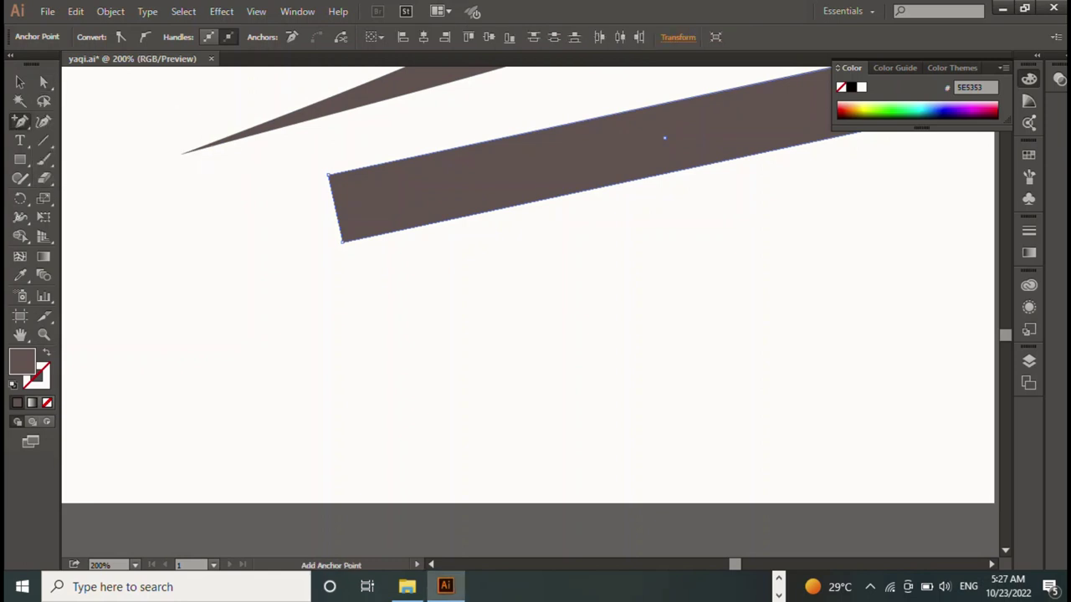
{"action": "left_click", "coordinate": [334, 207]}
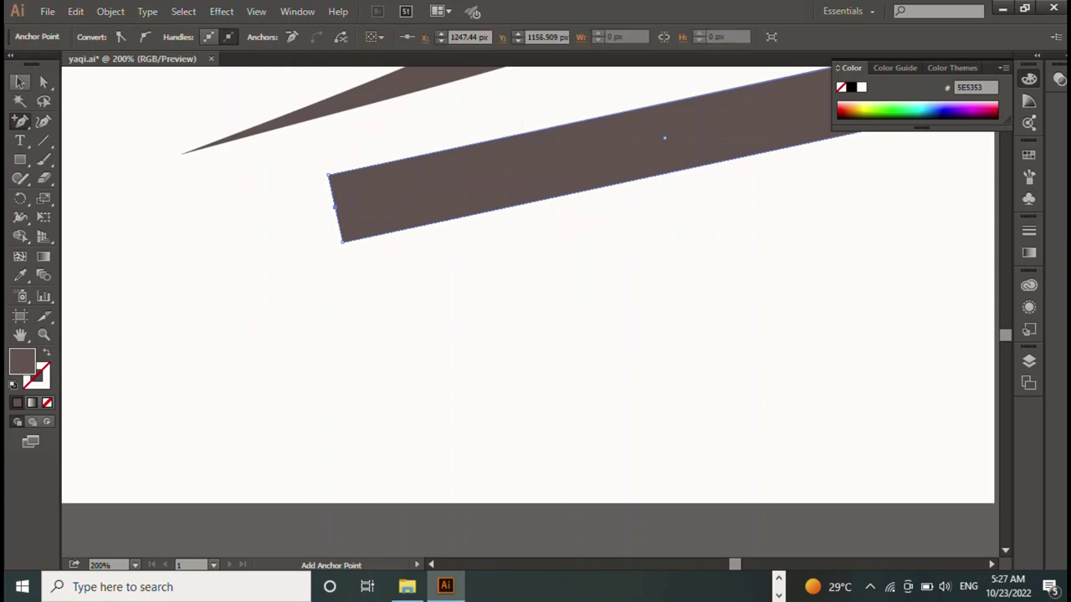
{"action": "key", "text": "a"}
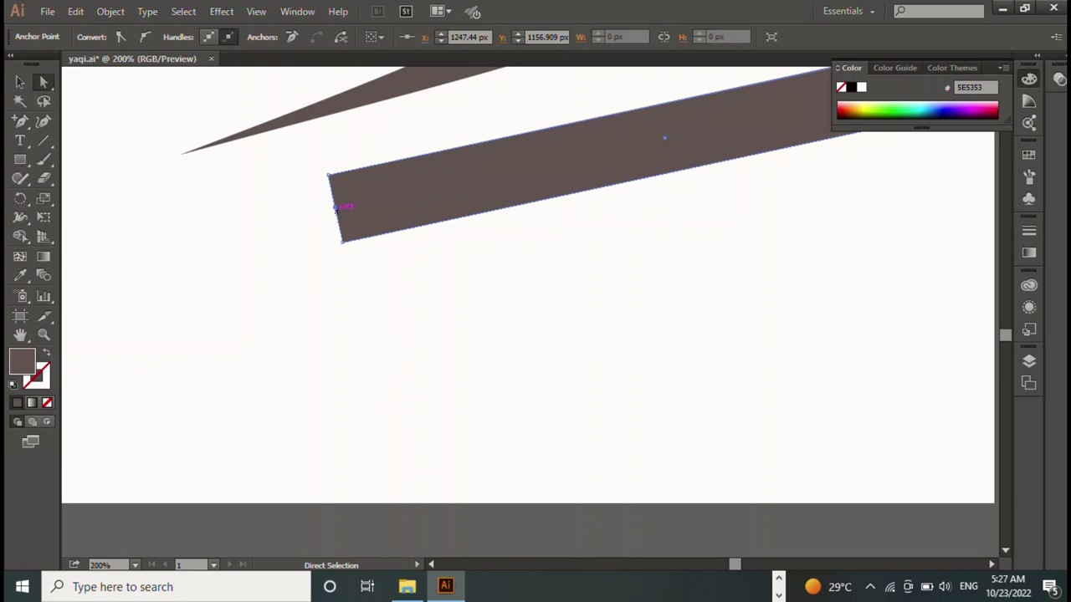
{"action": "left_click_drag", "start_coordinate": [337, 208], "coordinate": [384, 198]}
{"action": "key", "text": "ctrl+z"}
{"action": "mouse_move", "coordinate": [335, 206]}
{"action": "left_mouse_down"}
{"action": "mouse_move", "coordinate": [445, 184]}
{"action": "mouse_move", "coordinate": [435, 190]}
{"action": "left_mouse_up"}
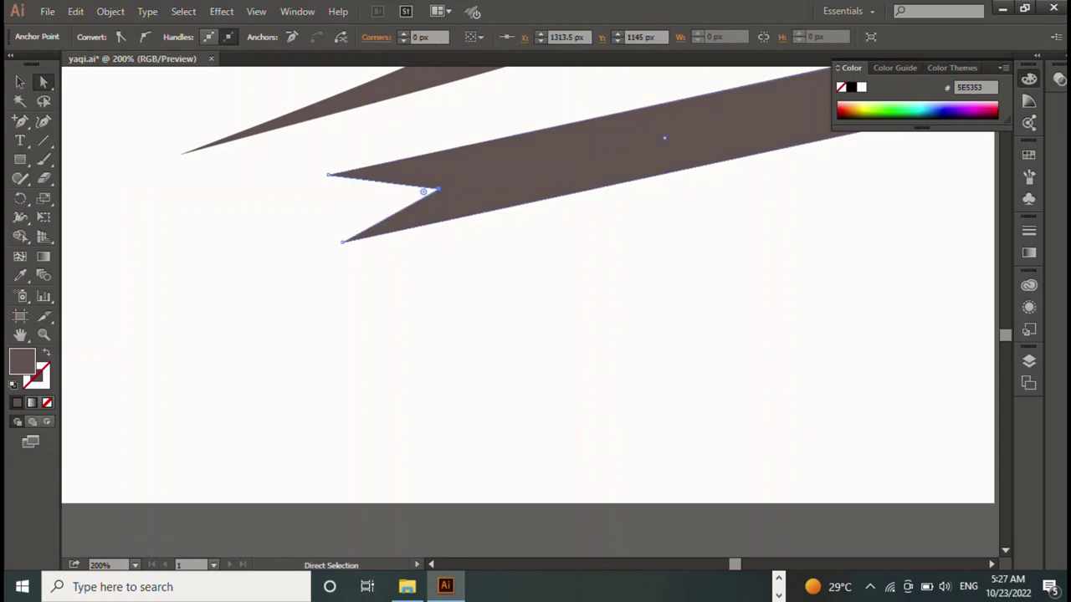
{"action": "left_click", "coordinate": [20, 82]}
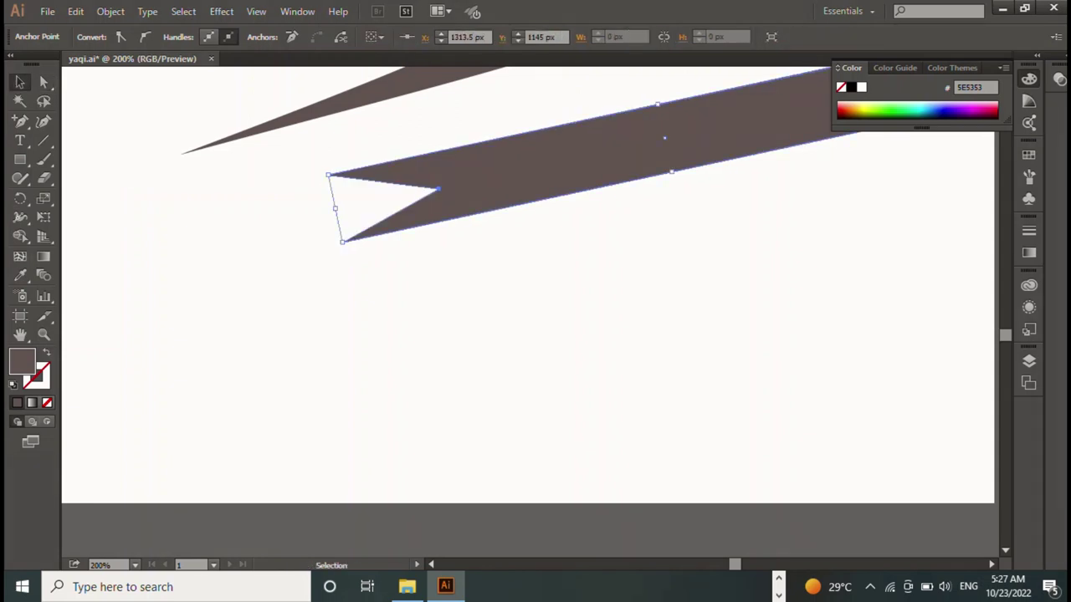
{"action": "key", "text": "a"}
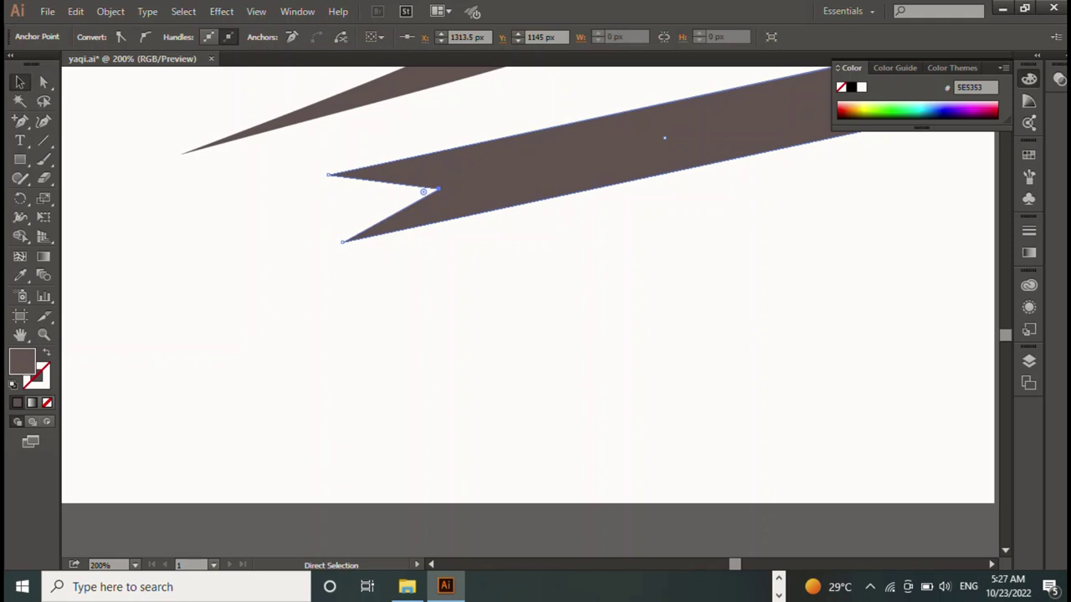
{"action": "key", "text": "ctrl+minus"}
{"action": "key", "text": "ctrl+minus"}
{"action": "key", "text": "v"}
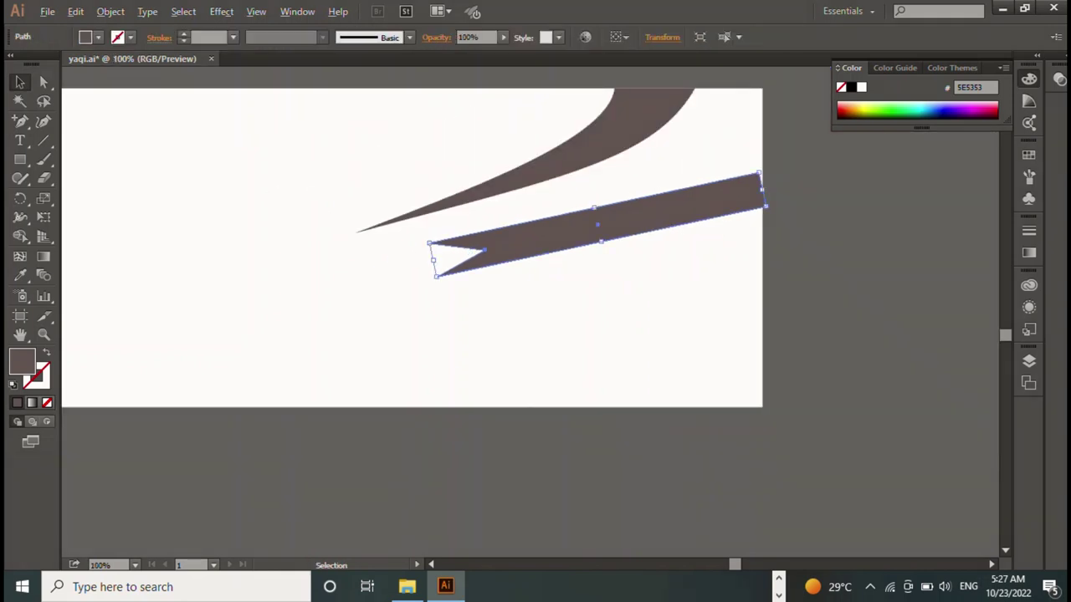
Copy the notched bar downward repeatedly into a stack of stripes, then zoom out to 33.33%
{"action": "left_click_drag", "start_coordinate": [661, 222], "coordinate": [675, 262]}
{"action": "key", "text": "a"}
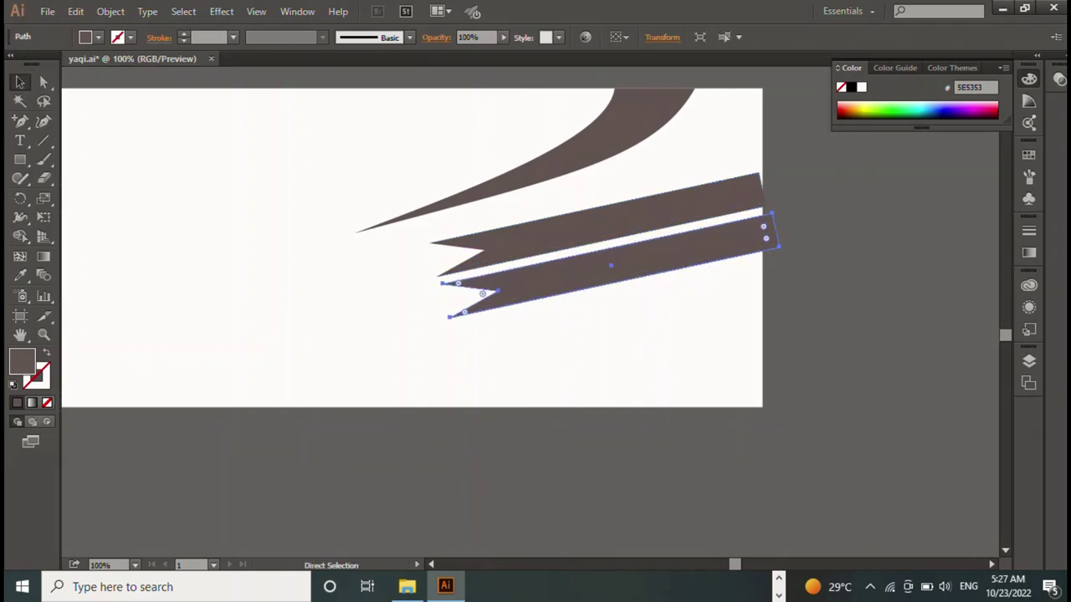
{"action": "key", "text": "v"}
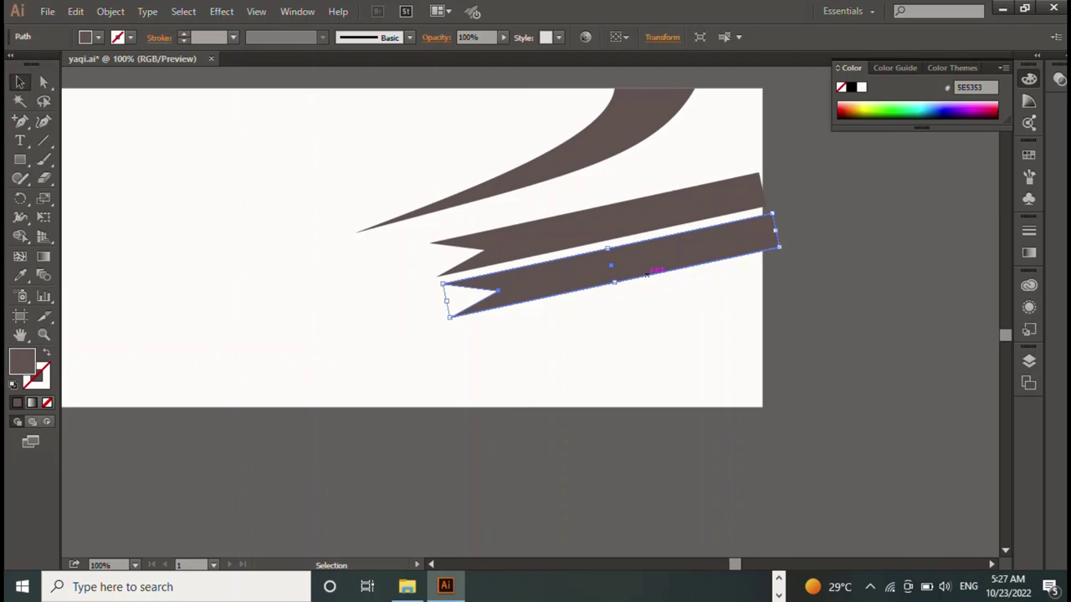
{"action": "key", "text": "ctrl+d"}
{"action": "key", "text": "ctrl+d"}
{"action": "key", "text": "ctrl+d"}
{"action": "key", "text": "ctrl+d"}
{"action": "key", "text": "ctrl+d"}
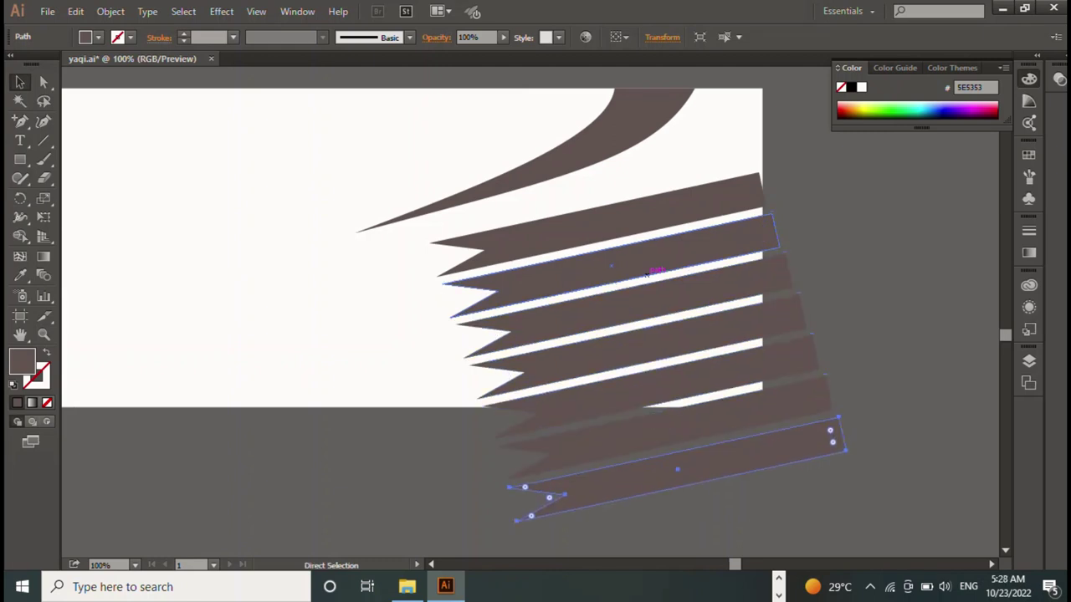
{"action": "key", "text": "ctrl+d"}
{"action": "key", "text": "v"}
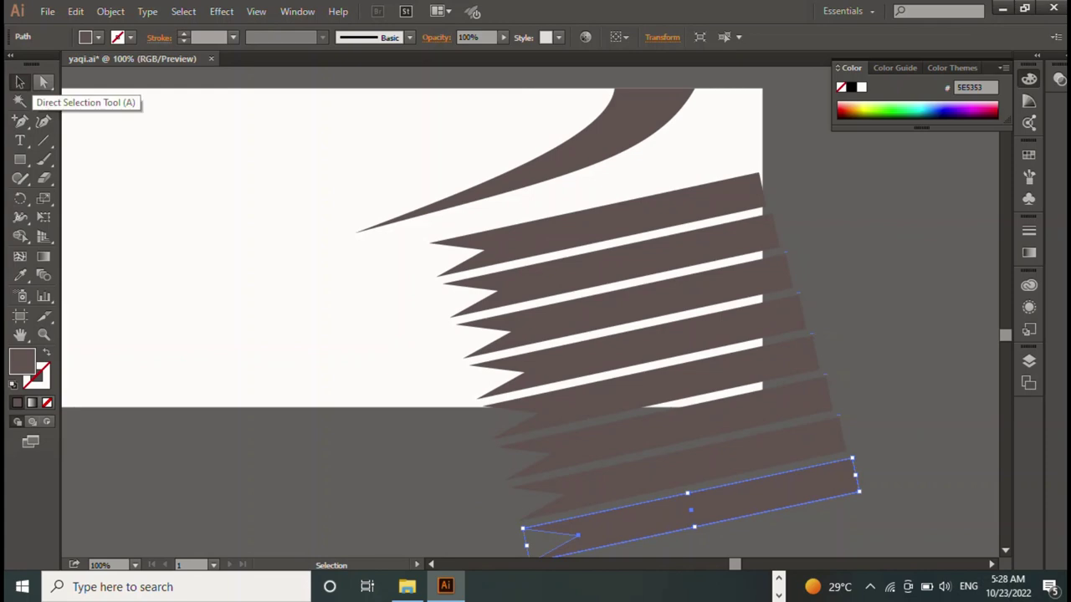
{"action": "key", "text": "ctrl+d"}
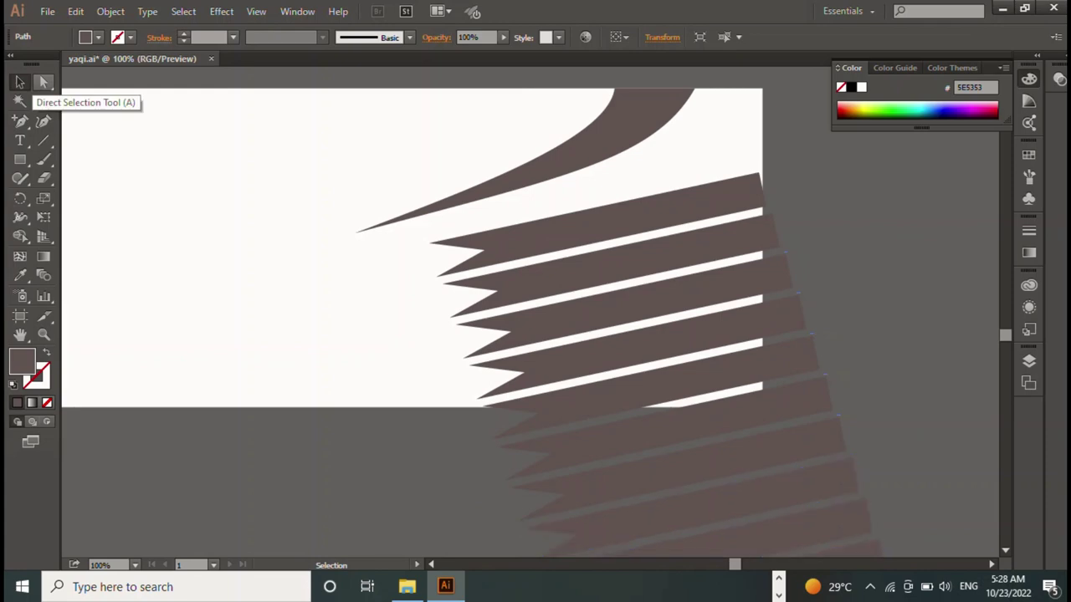
{"action": "key", "text": "ctrl+minus"}
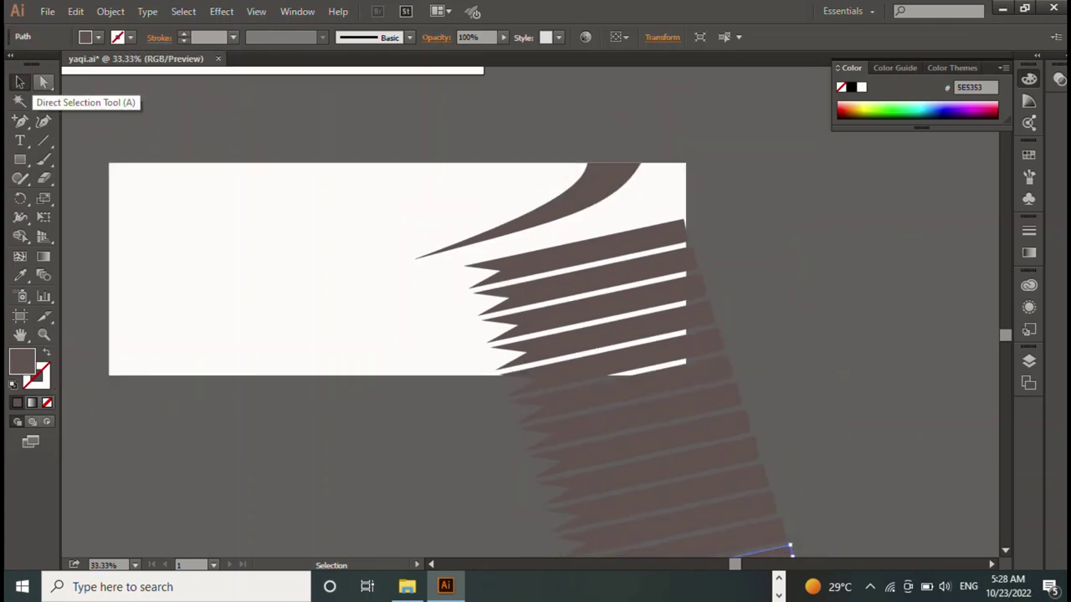
{"action": "key", "text": "ctrl+minus"}
{"action": "key", "text": "ctrl+minus"}
{"action": "key", "text": "v"}
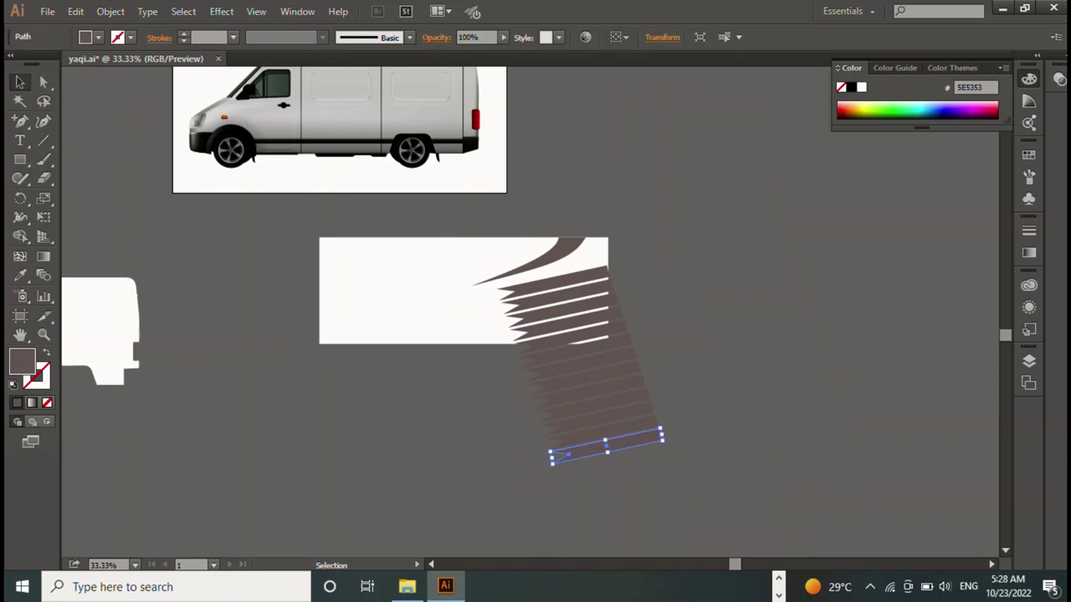
Group all the zigzag stripes and Alt-drag a copy of the group to the right
{"action": "left_click_drag", "start_coordinate": [615, 247], "coordinate": [557, 413]}
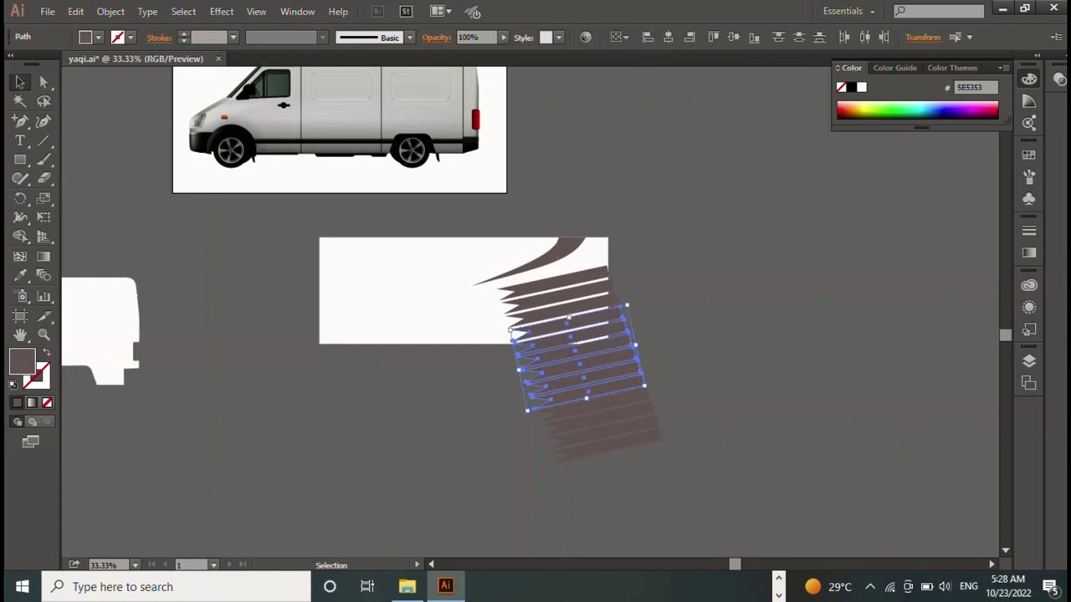
{"action": "left_click_drag", "start_coordinate": [597, 253], "coordinate": [693, 440]}
{"action": "left_click_drag", "start_coordinate": [693, 439], "coordinate": [693, 441]}
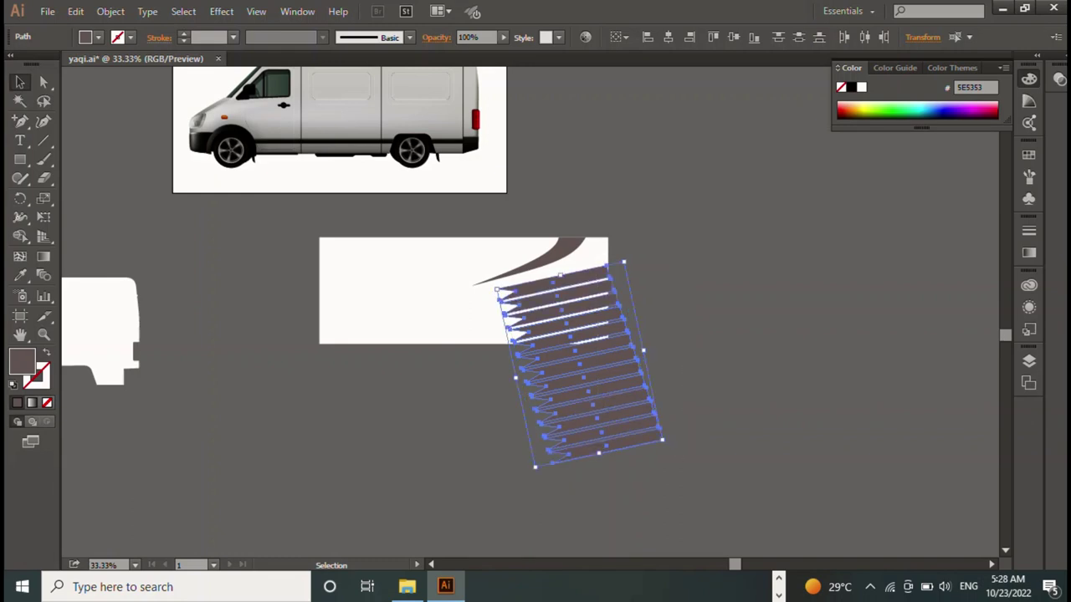
{"action": "right_click", "coordinate": [684, 184]}
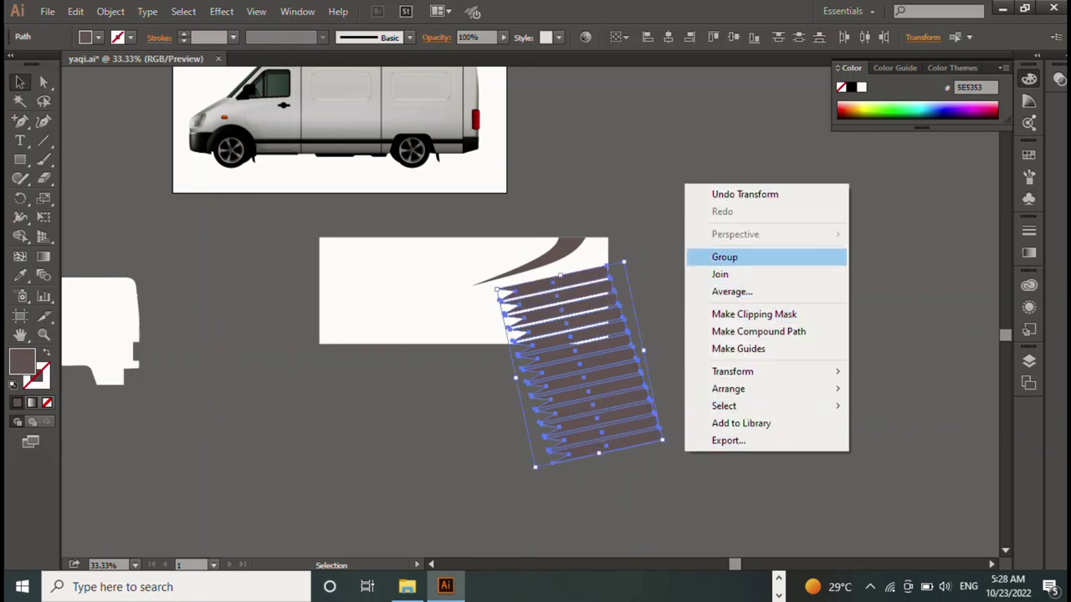
{"action": "left_click", "coordinate": [725, 257]}
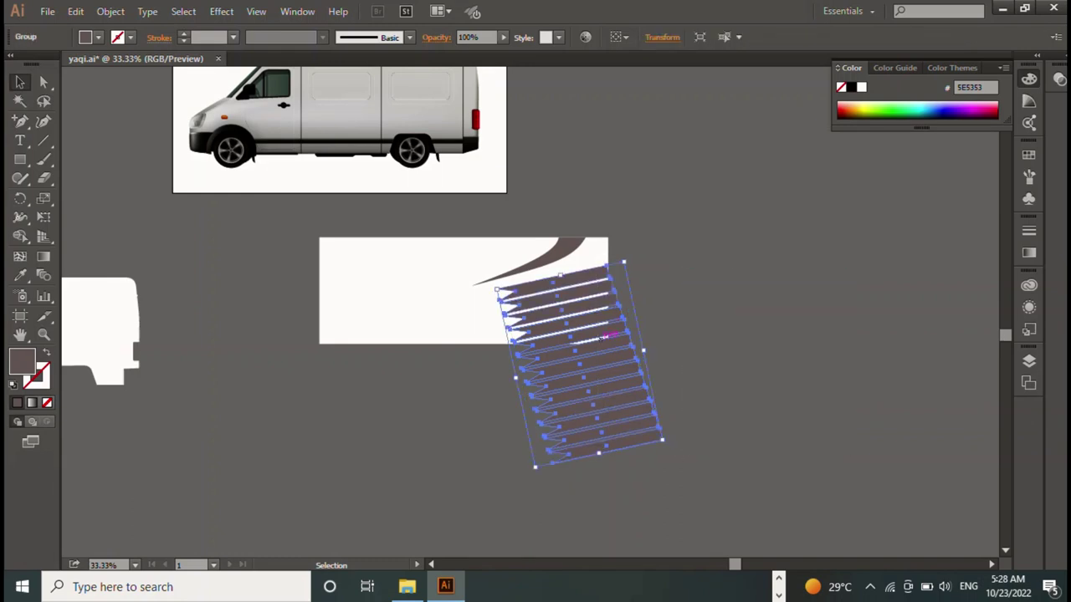
{"action": "left_click_drag", "start_coordinate": [601, 338], "coordinate": [784, 319]}
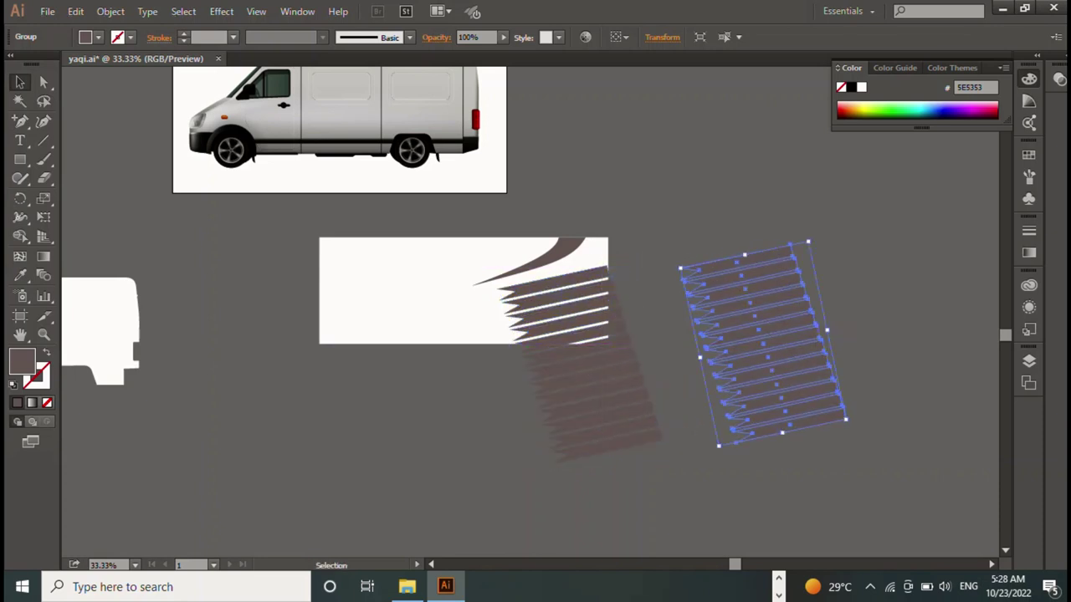
Tilt the stripe group about -3.5° and align its zigzag tips with the panel's top edge
{"action": "left_click_drag", "start_coordinate": [784, 319], "coordinate": [600, 339]}
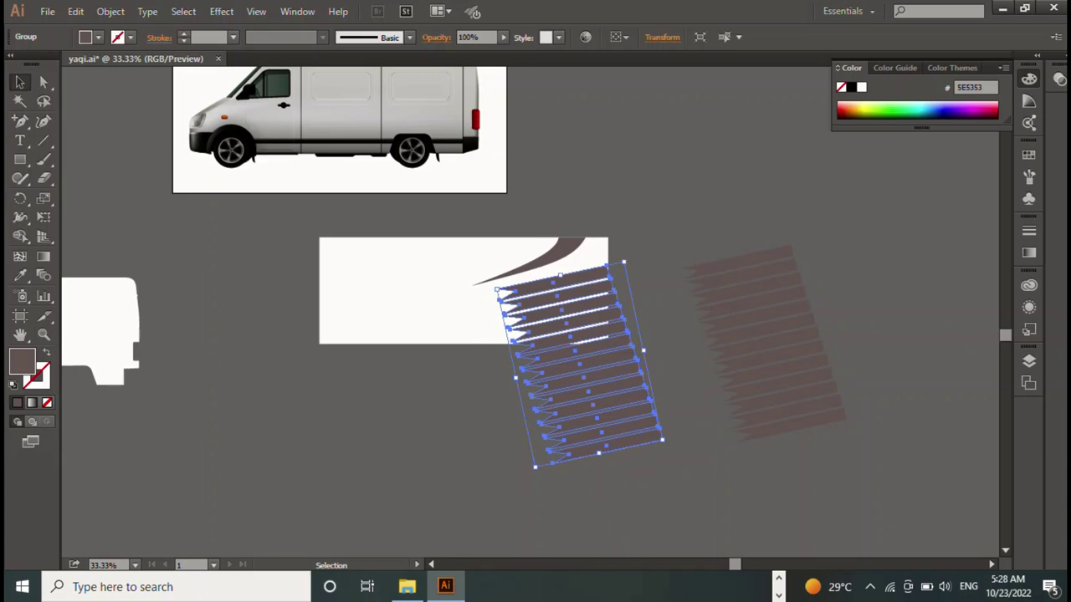
{"action": "left_click_drag", "start_coordinate": [629, 261], "coordinate": [697, 285]}
{"action": "left_click_drag", "start_coordinate": [604, 347], "coordinate": [435, 203]}
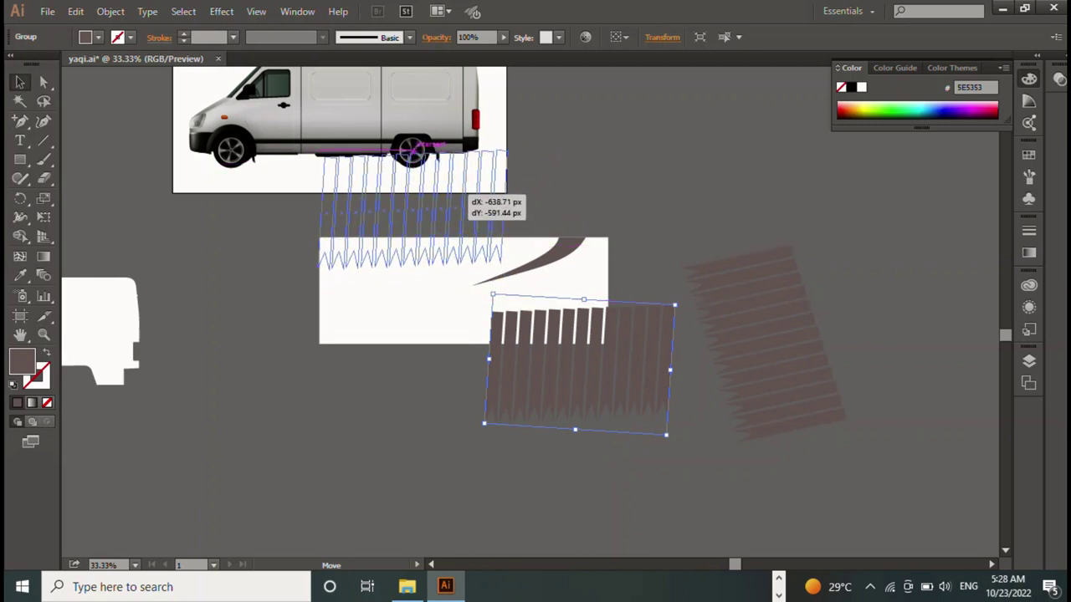
{"action": "left_click_drag", "start_coordinate": [460, 208], "coordinate": [452, 189]}
{"action": "left_click", "coordinate": [586, 217]}
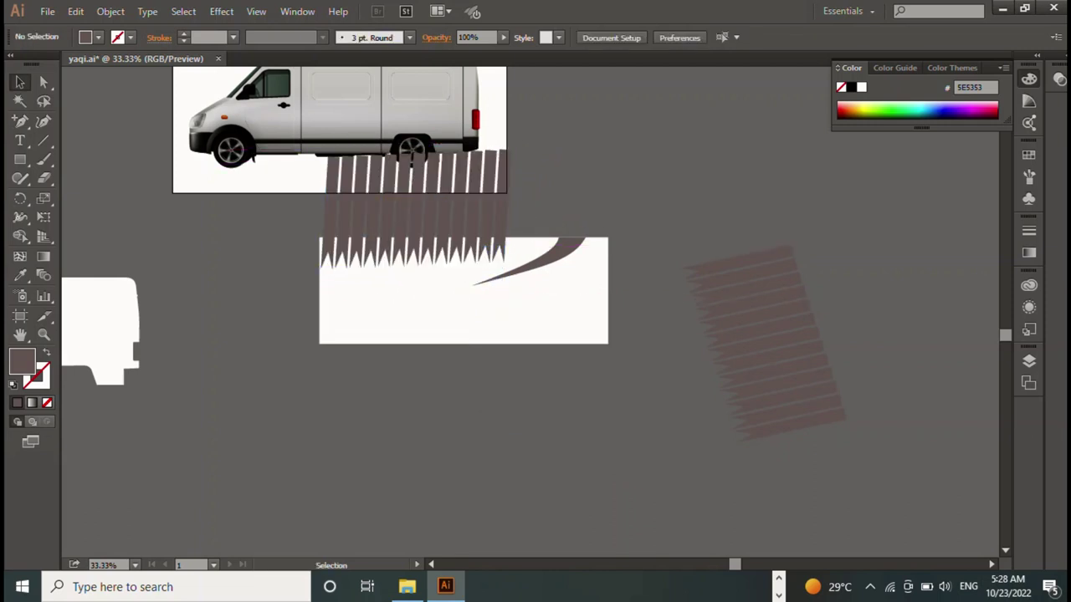
{"action": "left_click", "coordinate": [707, 311]}
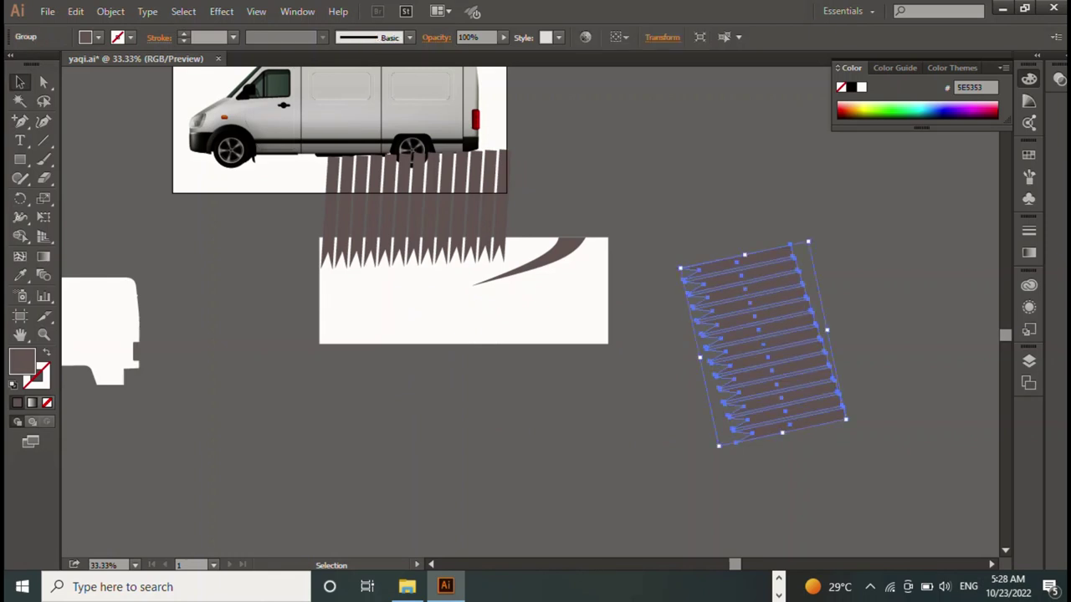
Flip the duplicate stripe group about 177° and place it along the panel's lower half
{"action": "left_click_drag", "start_coordinate": [849, 422], "coordinate": [878, 444]}
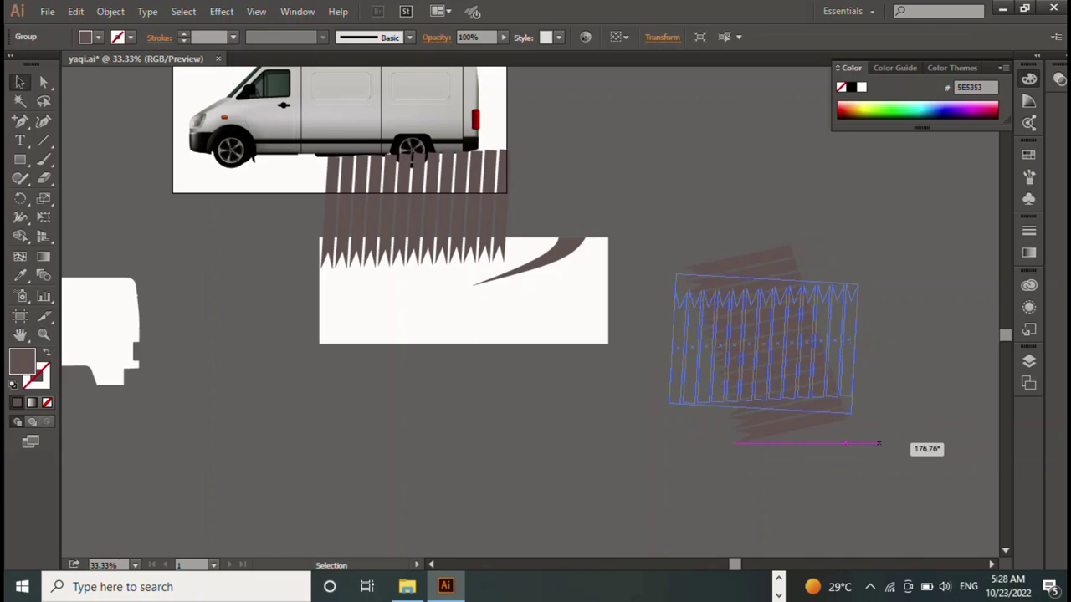
{"action": "left_click_drag", "start_coordinate": [878, 443], "coordinate": [880, 443]}
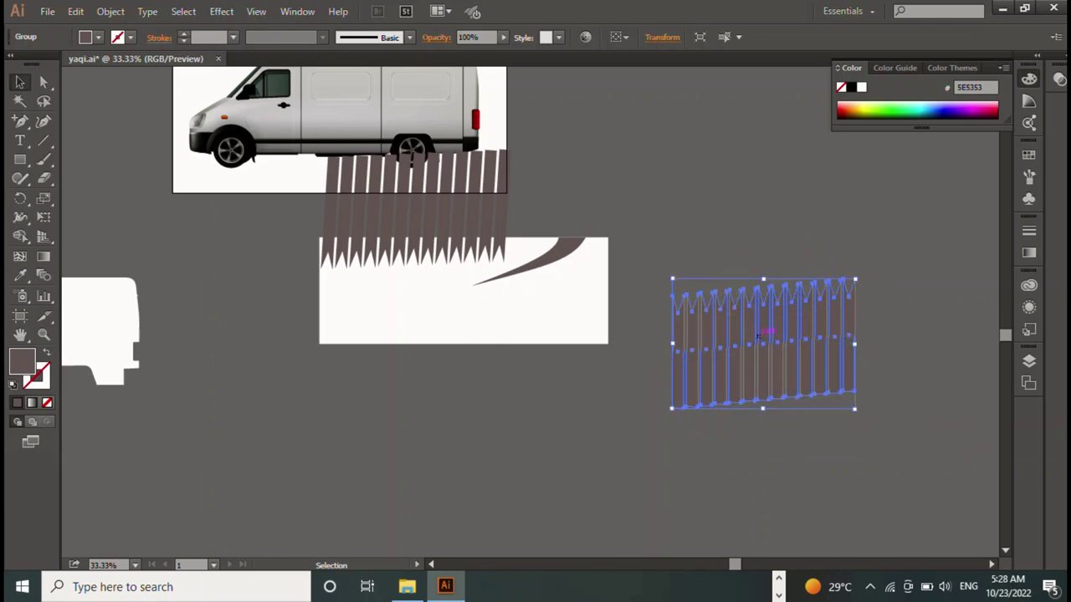
{"action": "mouse_move", "coordinate": [762, 341]}
{"action": "left_mouse_down"}
{"action": "mouse_move", "coordinate": [439, 343]}
{"action": "mouse_move", "coordinate": [413, 294]}
{"action": "left_mouse_up"}
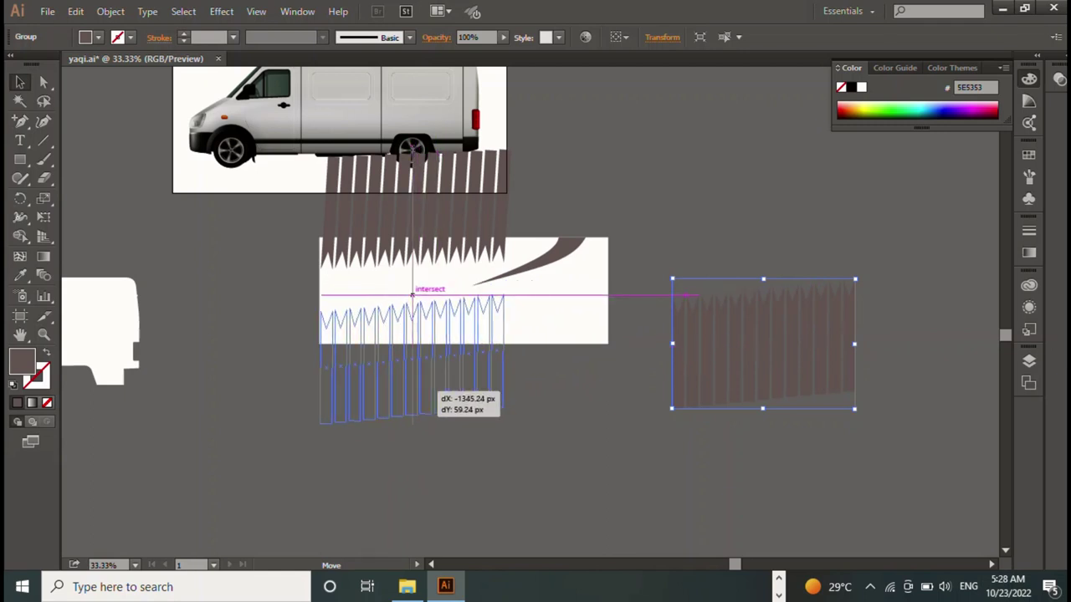
{"action": "left_click_drag", "start_coordinate": [413, 294], "coordinate": [412, 294]}
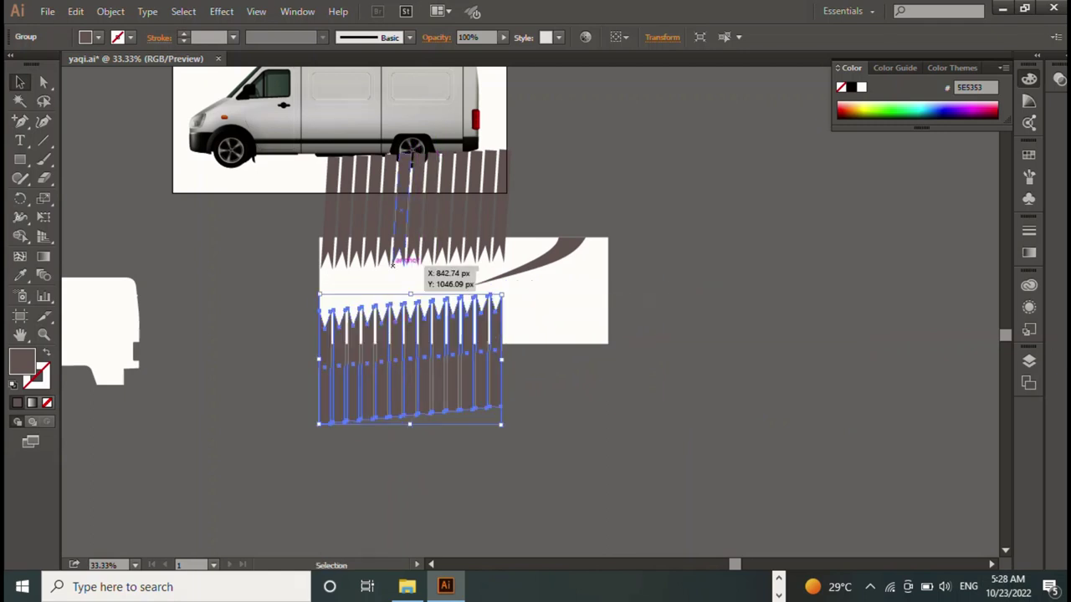
Nudge the upper stripe group left and straighten it slightly, then deselect
{"action": "left_click", "coordinate": [392, 244]}
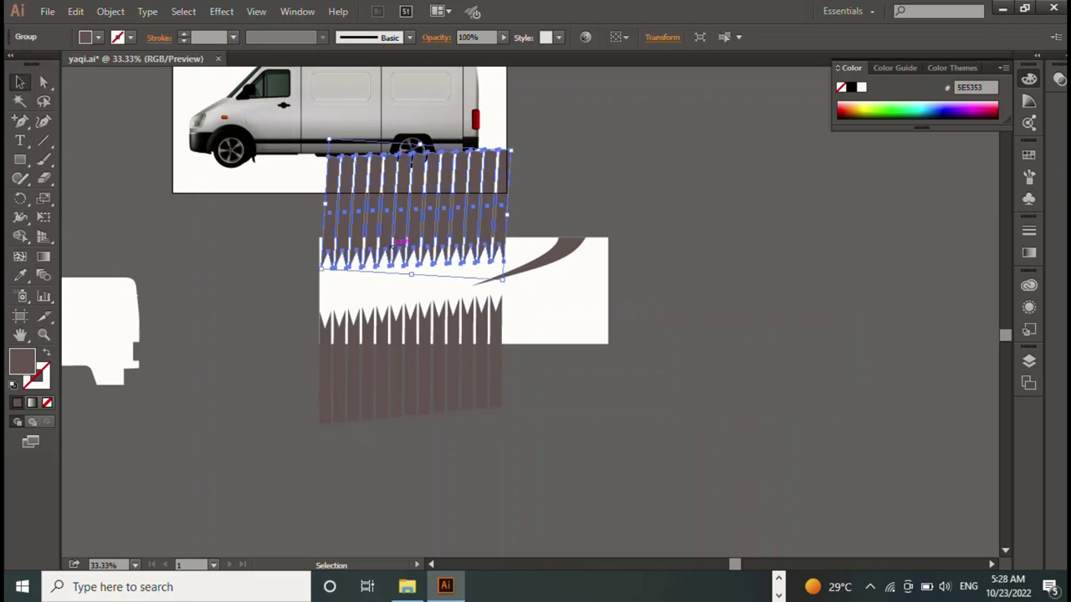
{"action": "key", "text": "Left"}
{"action": "key", "text": "Left"}
{"action": "key", "text": "Left"}
{"action": "key", "text": "Left"}
{"action": "key", "text": "Left"}
{"action": "key", "text": "Left"}
{"action": "key", "text": "Left"}
{"action": "key", "text": "Left"}
{"action": "key", "text": "Left"}
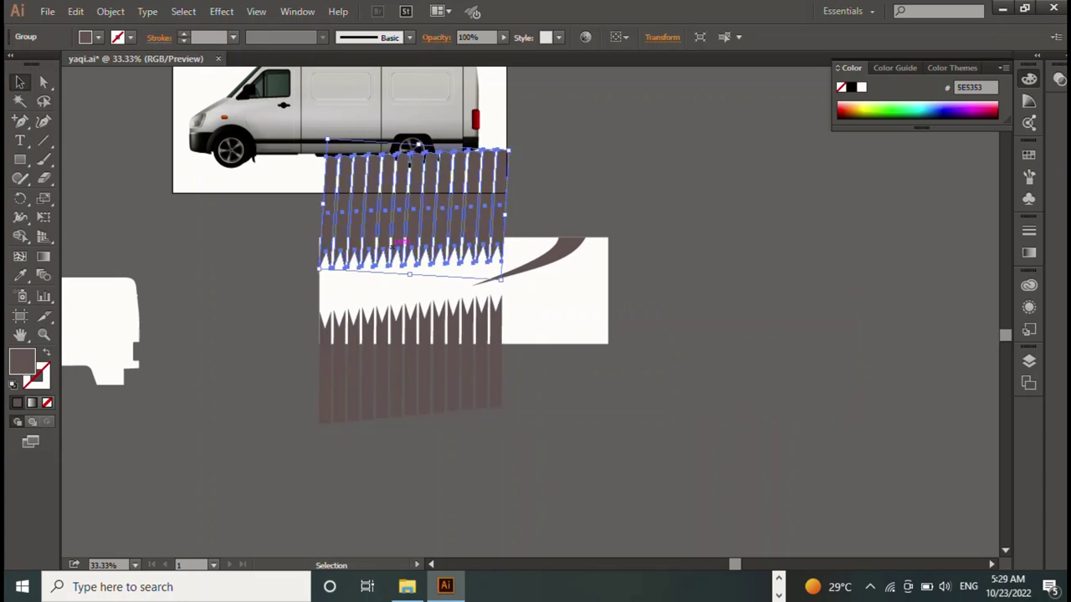
{"action": "key", "text": "ctrl+shift+a"}
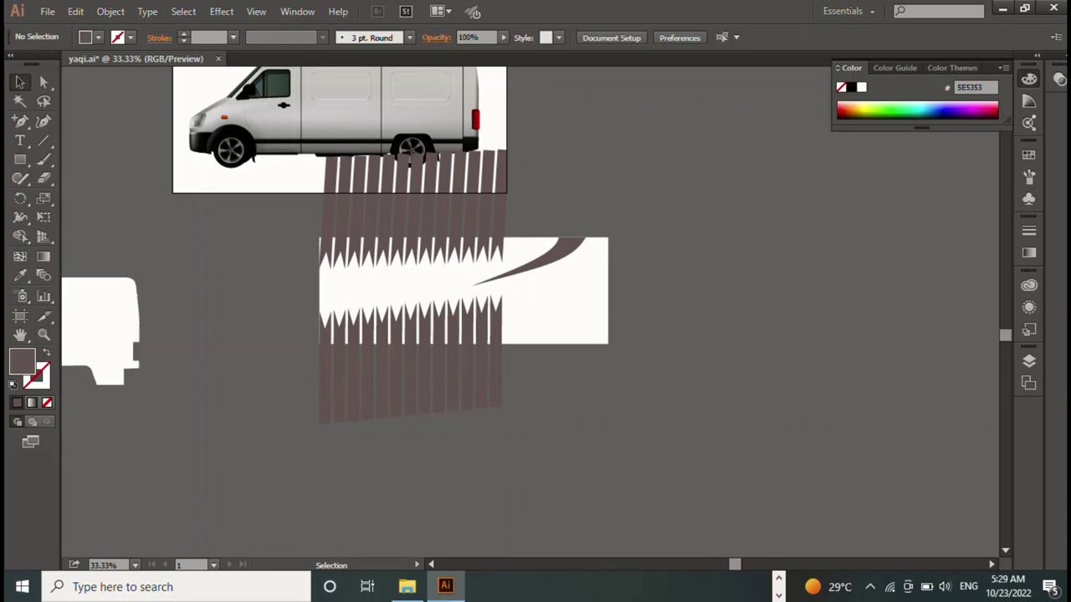
{"action": "left_click", "coordinate": [411, 148]}
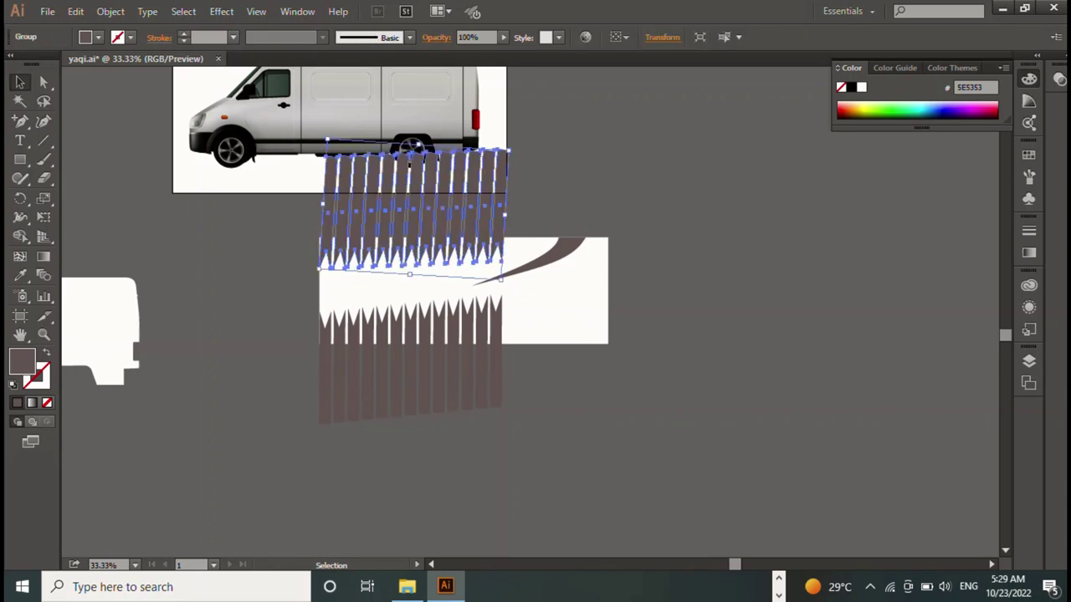
{"action": "left_click_drag", "start_coordinate": [512, 143], "coordinate": [514, 147]}
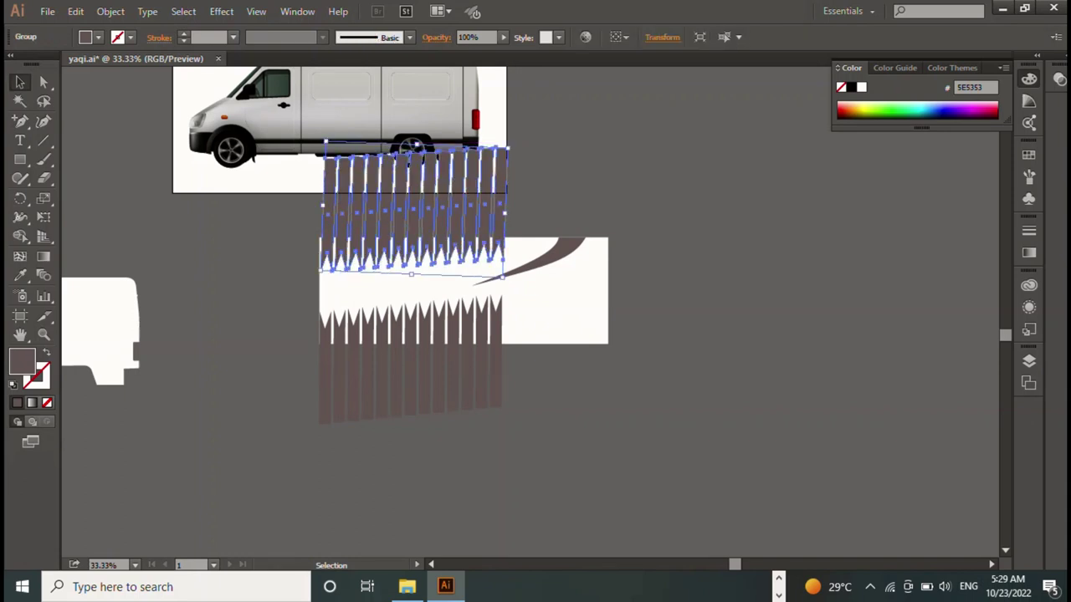
{"action": "key", "text": "ctrl+shift+a"}
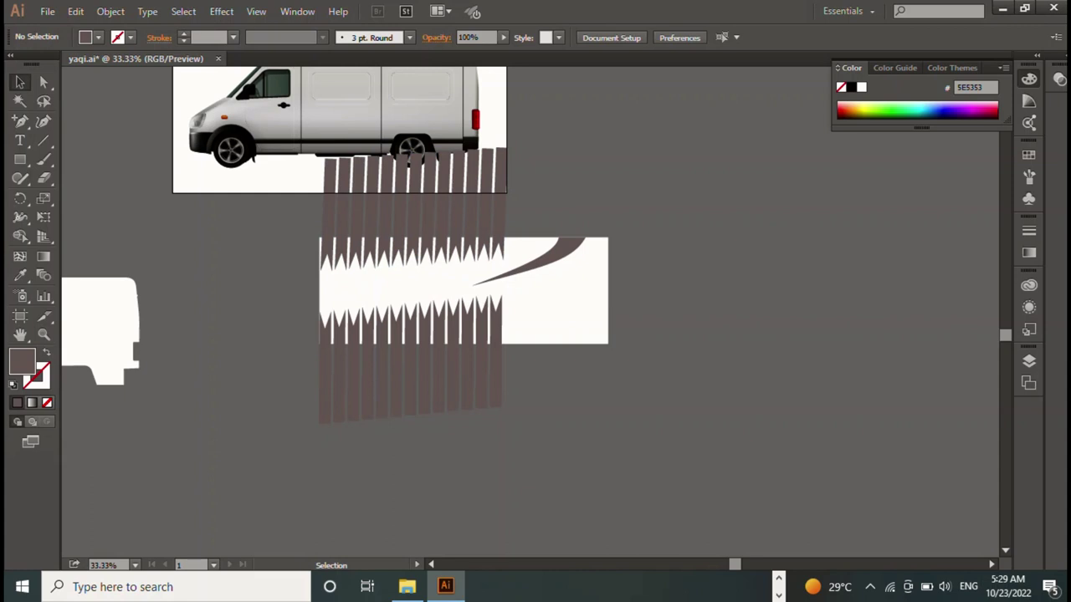
Fill the lower zigzag stripe group with red D41800
{"action": "left_click", "coordinate": [402, 361]}
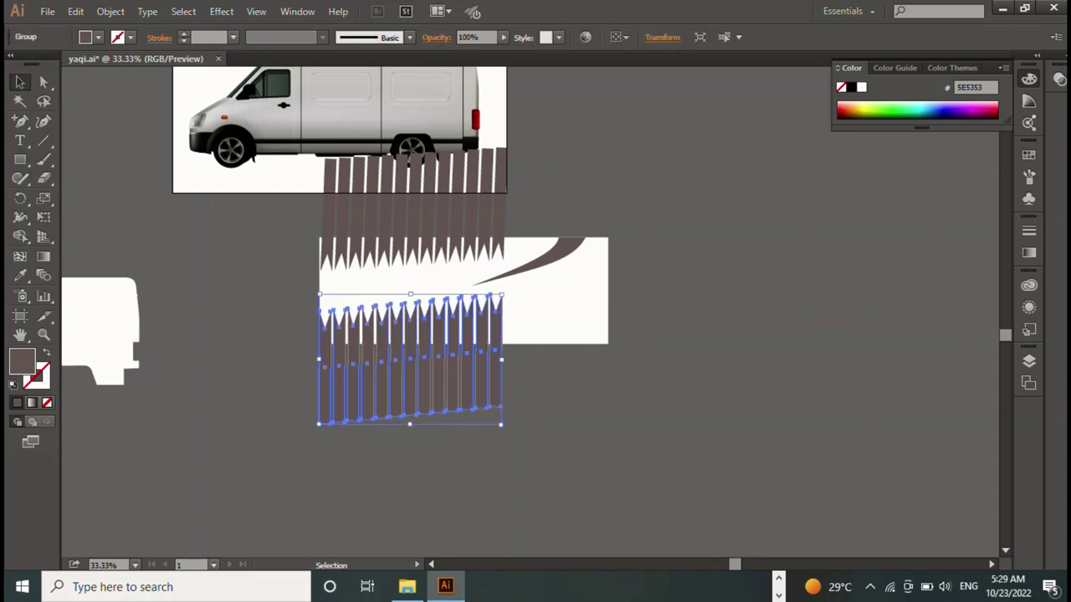
{"action": "left_click", "coordinate": [841, 110]}
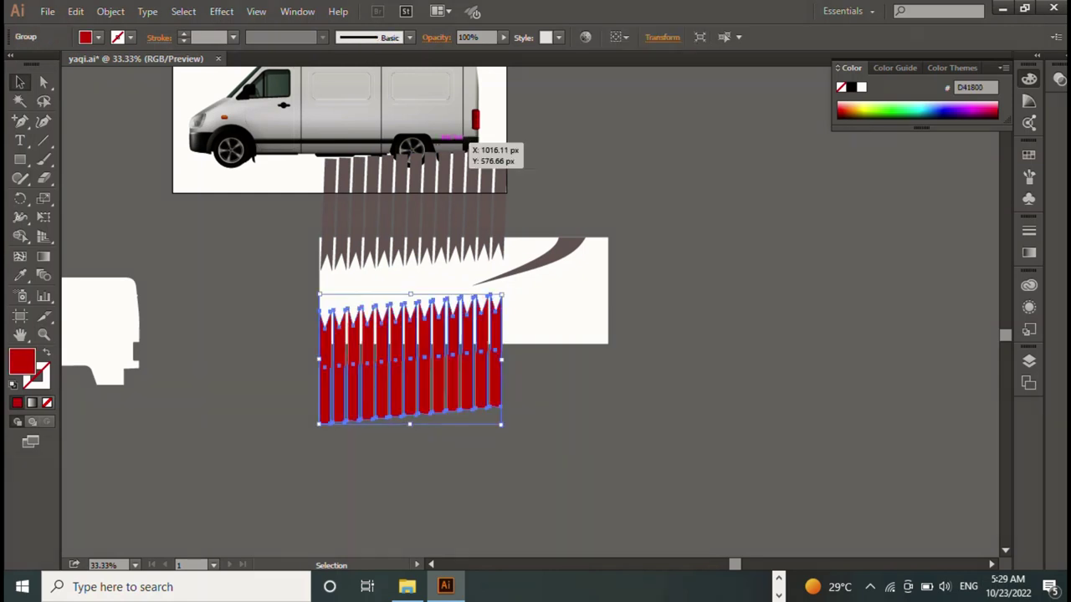
{"action": "key", "text": "ctrl+shift+a"}
Fill the upper stripe group with white FFFFFF
{"action": "left_click", "coordinate": [469, 155]}
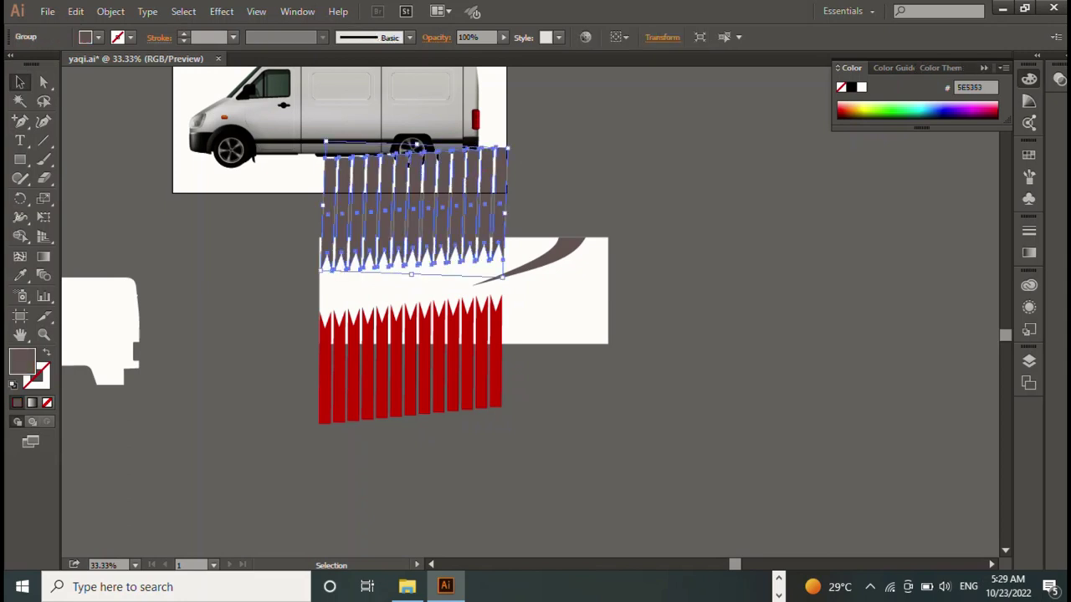
{"action": "left_click", "coordinate": [862, 88]}
{"action": "key", "text": "ctrl+shift+a"}
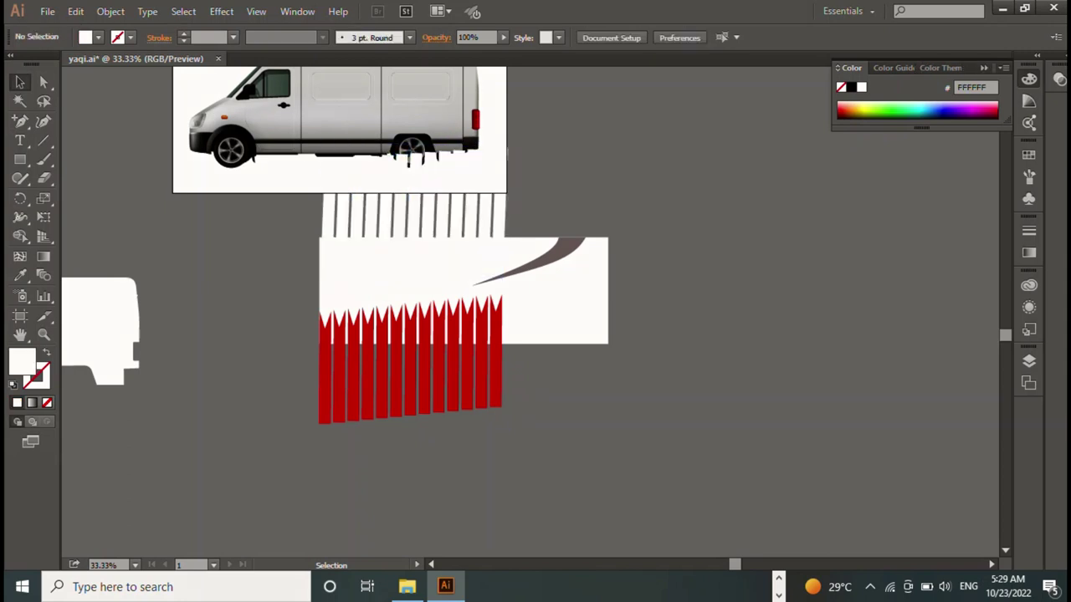
Move the grey swoosh off the panel and stretch its tail down-left
{"action": "left_click", "coordinate": [548, 255]}
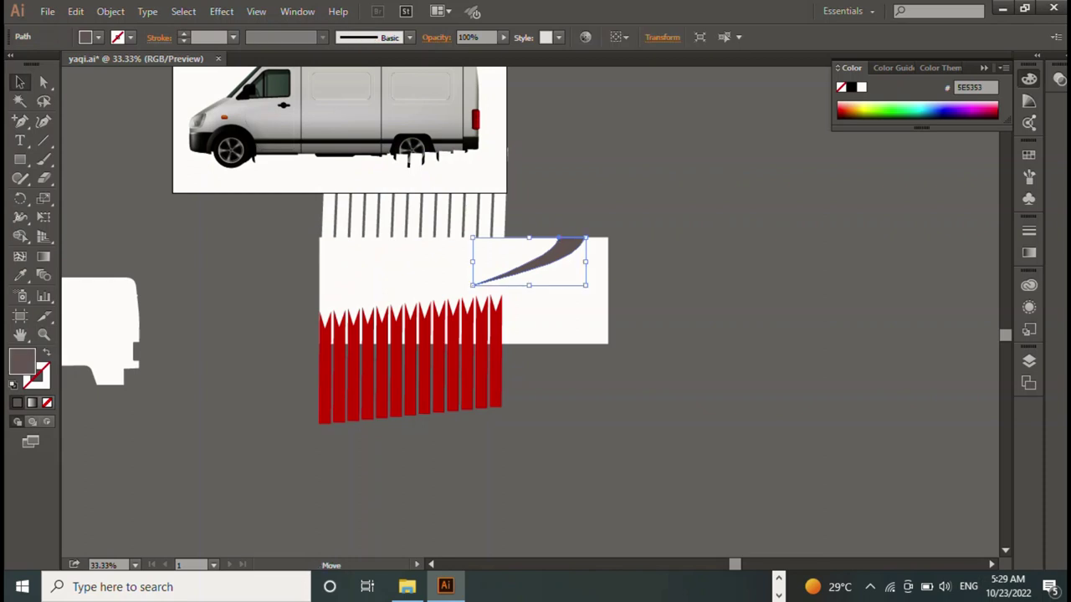
{"action": "mouse_move", "coordinate": [471, 261]}
{"action": "left_mouse_down"}
{"action": "mouse_move", "coordinate": [489, 269]}
{"action": "mouse_move", "coordinate": [651, 252]}
{"action": "left_mouse_up"}
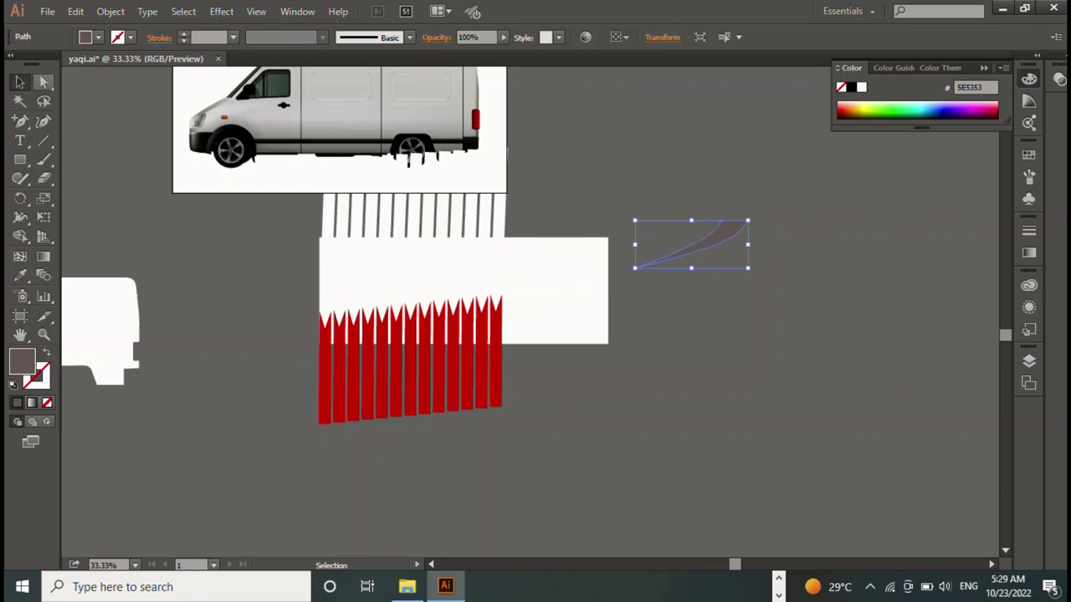
{"action": "left_click", "coordinate": [44, 82]}
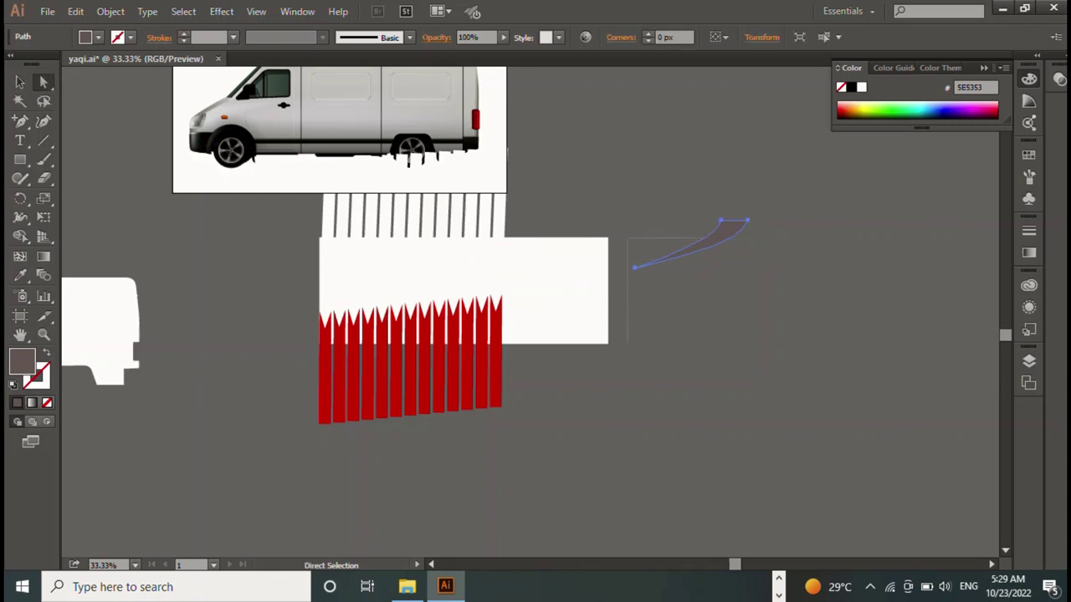
{"action": "left_click", "coordinate": [649, 264]}
{"action": "left_click_drag", "start_coordinate": [649, 264], "coordinate": [592, 311]}
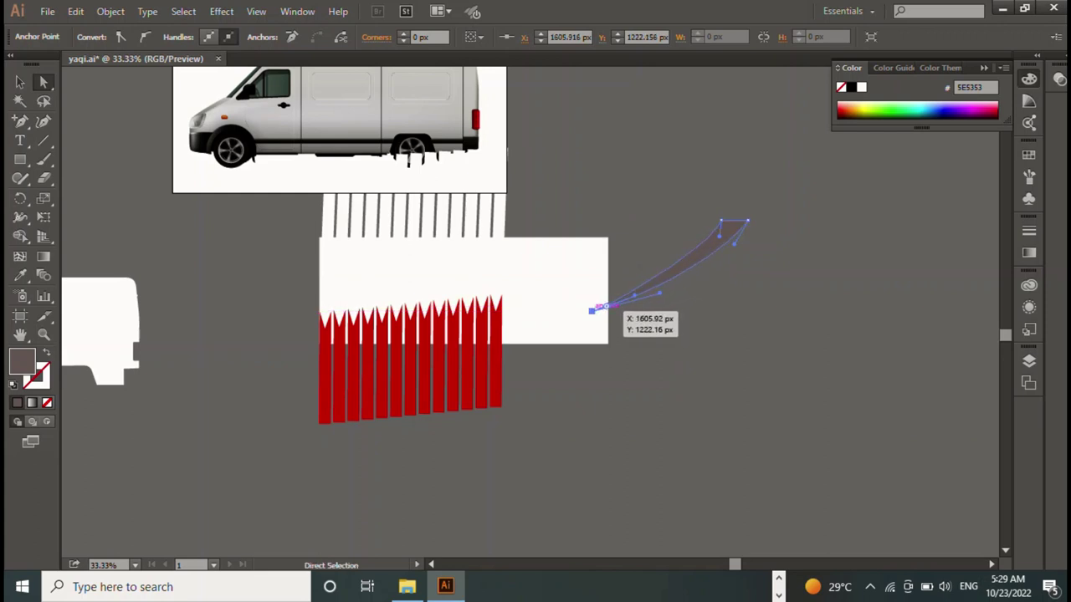
{"action": "left_click", "coordinate": [730, 231]}
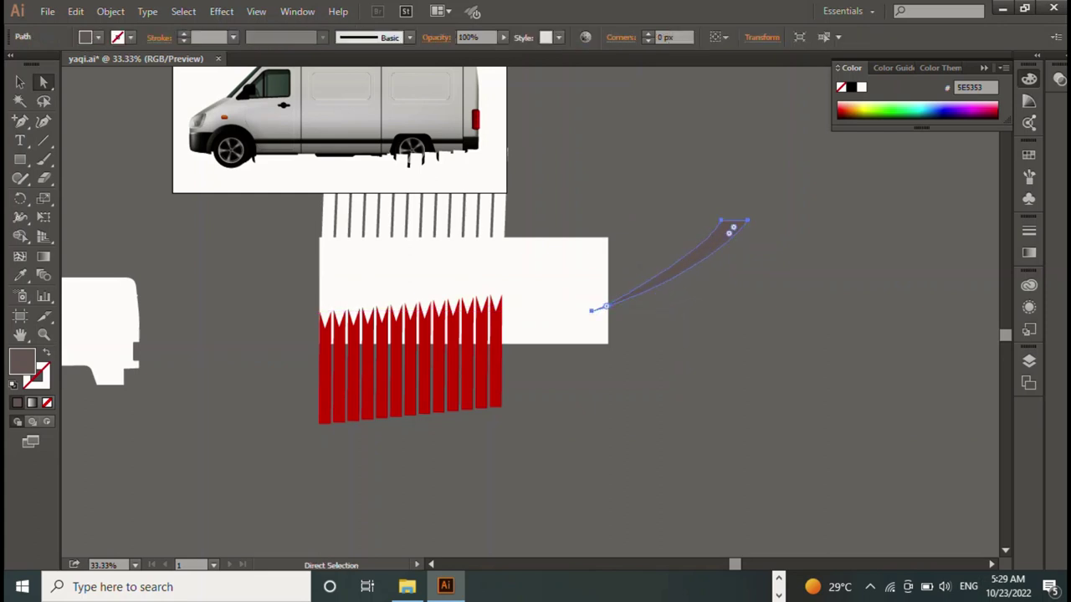
{"action": "left_click_drag", "start_coordinate": [730, 231], "coordinate": [741, 224]}
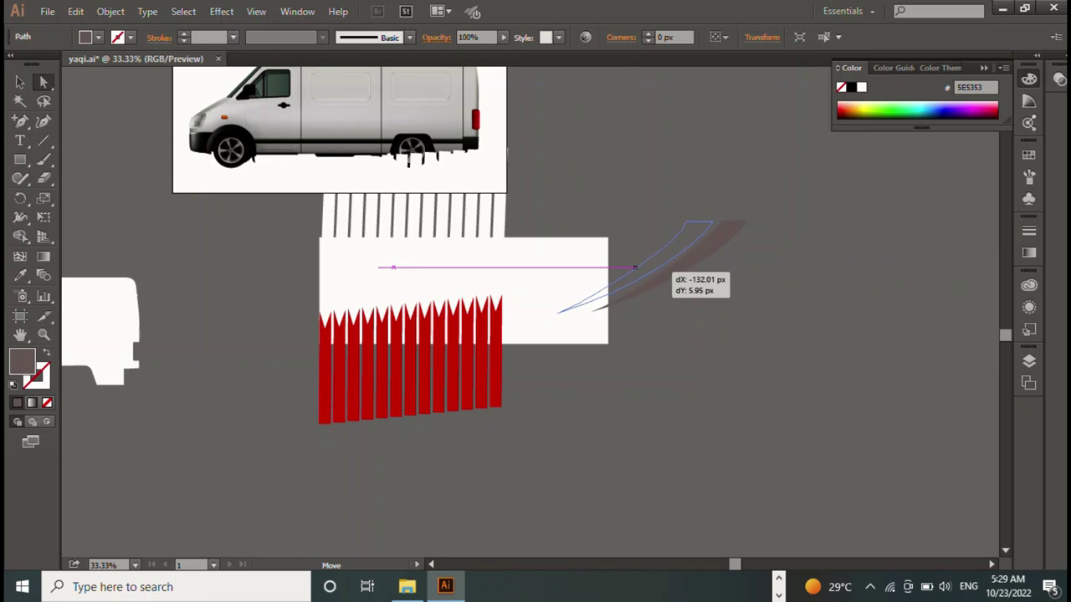
Round the swoosh's left tip with a 19.15 px corner radius
{"action": "left_click", "coordinate": [602, 305]}
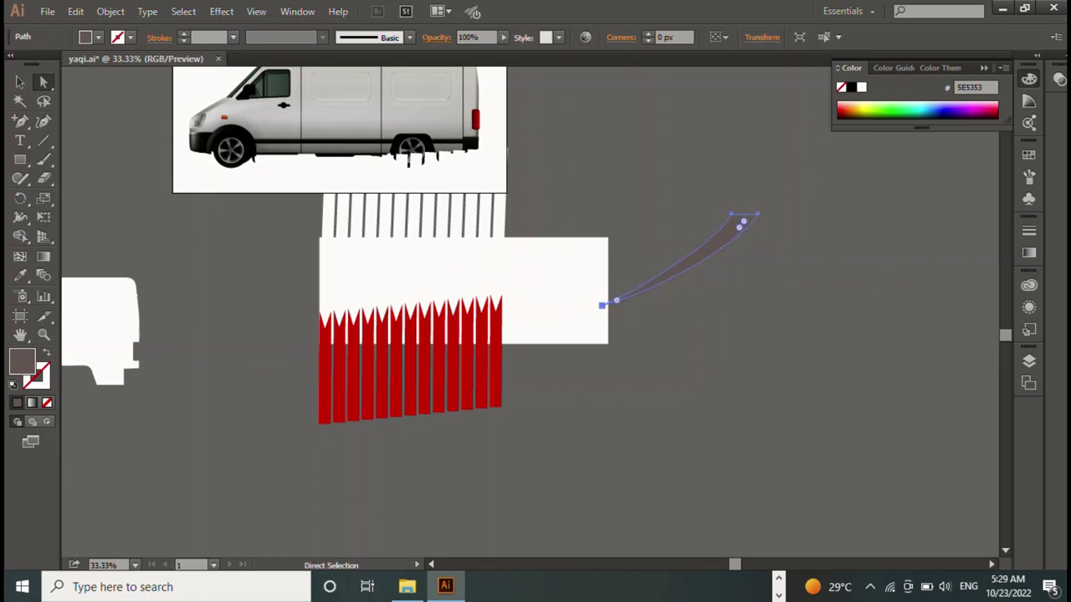
{"action": "mouse_move", "coordinate": [616, 300]}
{"action": "left_mouse_down"}
{"action": "mouse_move", "coordinate": [699, 254]}
{"action": "mouse_move", "coordinate": [616, 299]}
{"action": "left_mouse_up"}
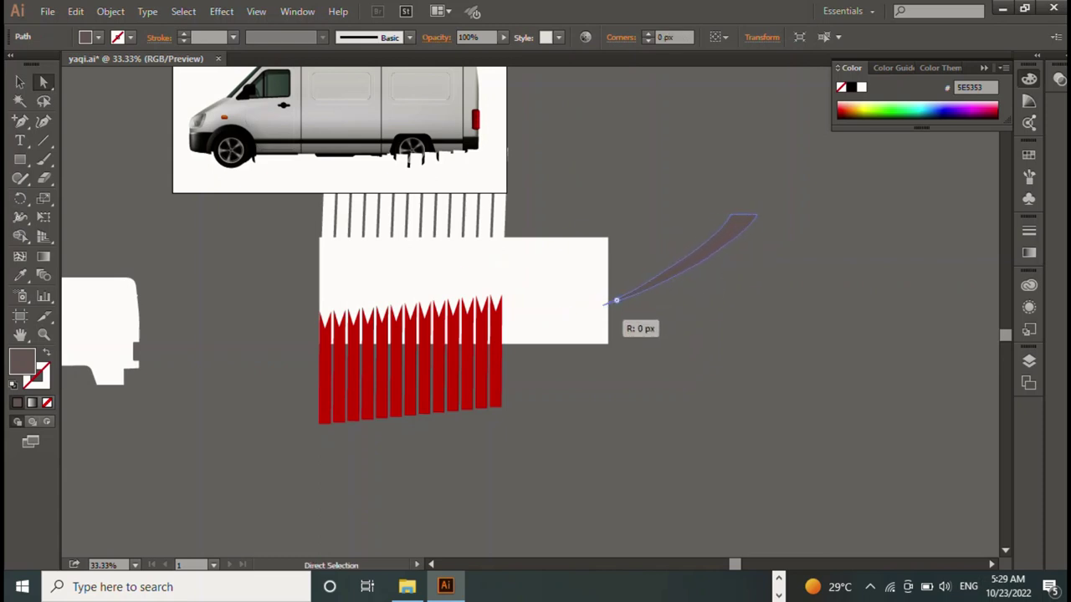
{"action": "left_click", "coordinate": [602, 305]}
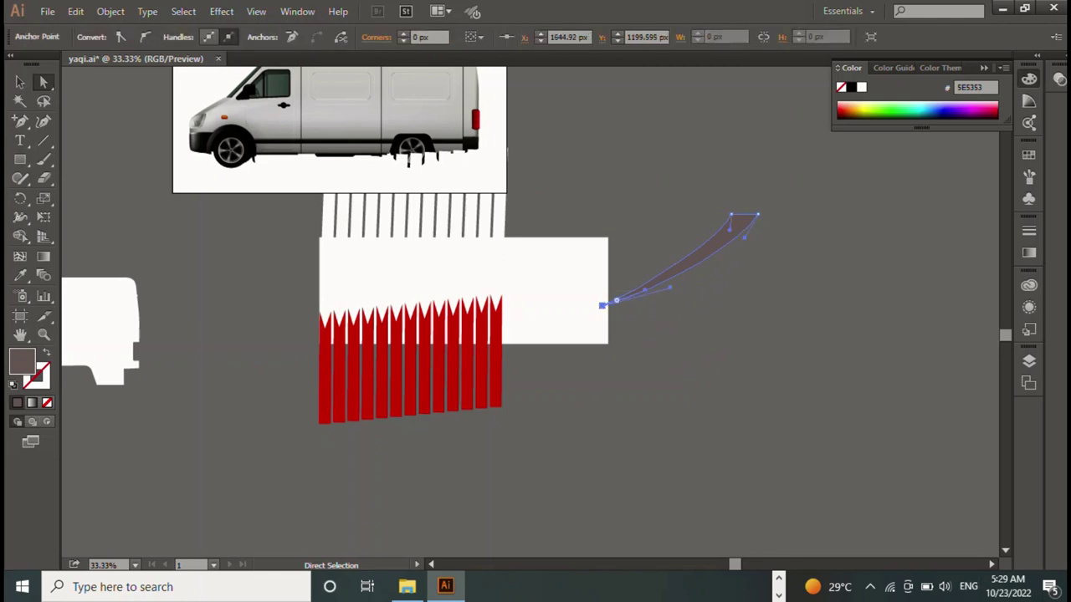
{"action": "mouse_move", "coordinate": [616, 300]}
{"action": "left_mouse_down"}
{"action": "mouse_move", "coordinate": [675, 270]}
{"action": "mouse_move", "coordinate": [645, 287]}
{"action": "left_mouse_up"}
{"action": "left_click", "coordinate": [646, 287]}
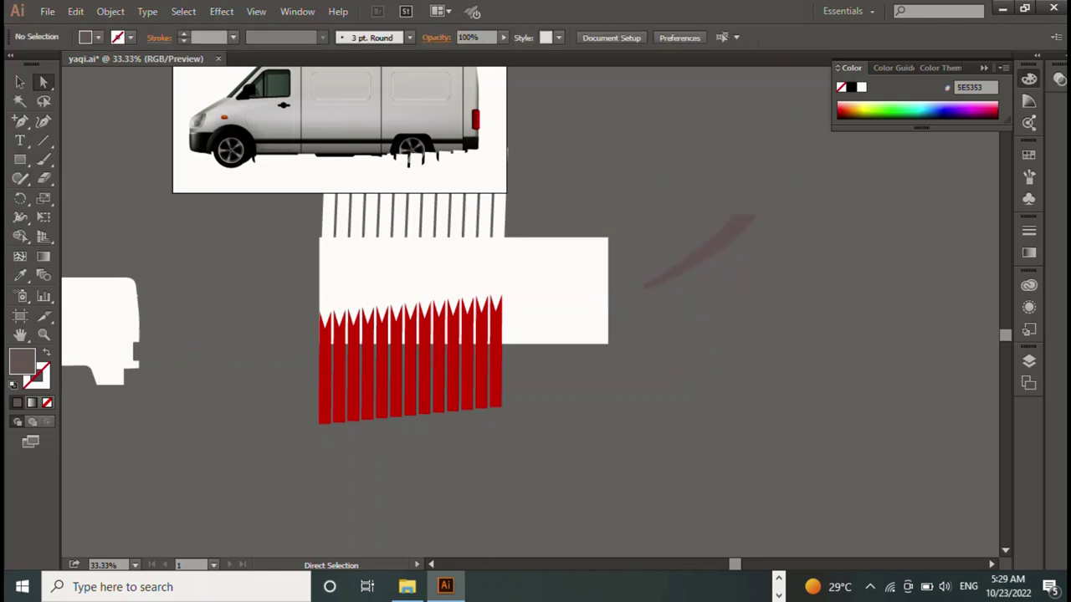
Place the curved swoosh on the white rectangle beside the red stripes
{"action": "left_click", "coordinate": [699, 251]}
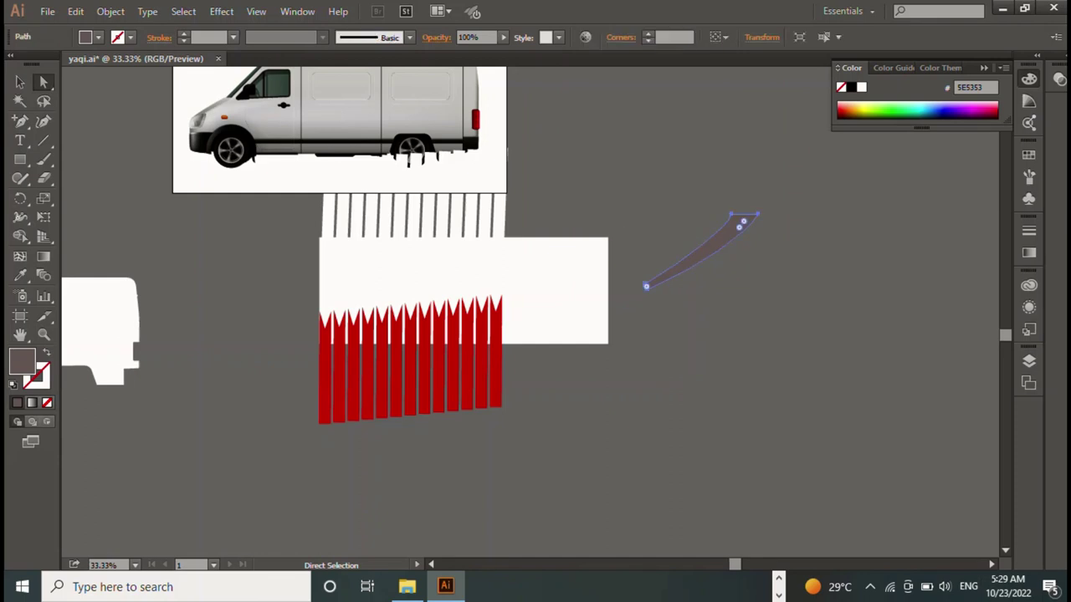
{"action": "left_click_drag", "start_coordinate": [695, 249], "coordinate": [496, 277]}
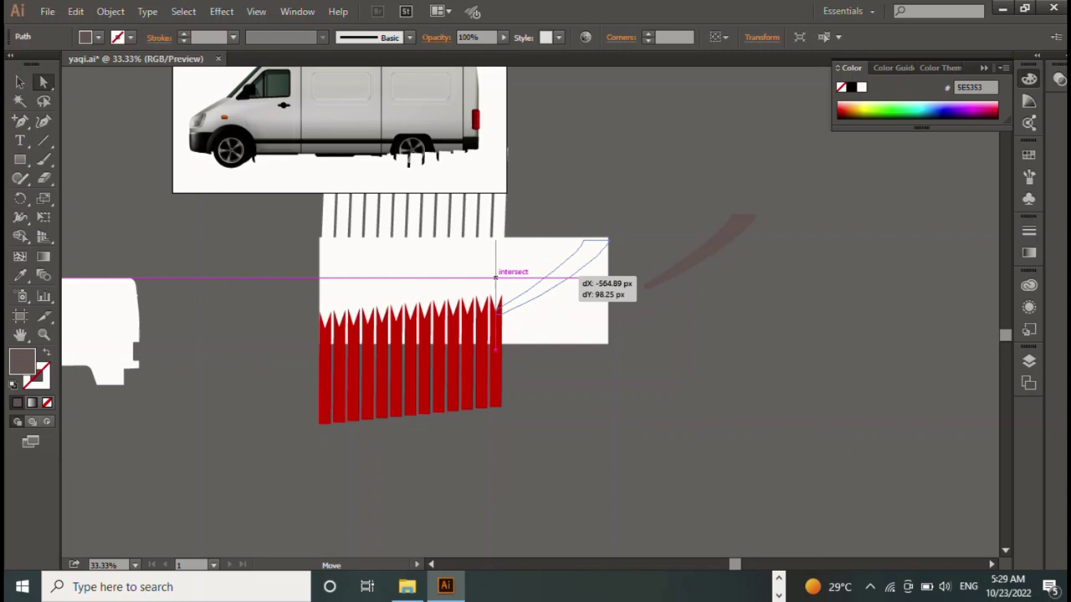
{"action": "left_click_drag", "start_coordinate": [495, 277], "coordinate": [509, 302]}
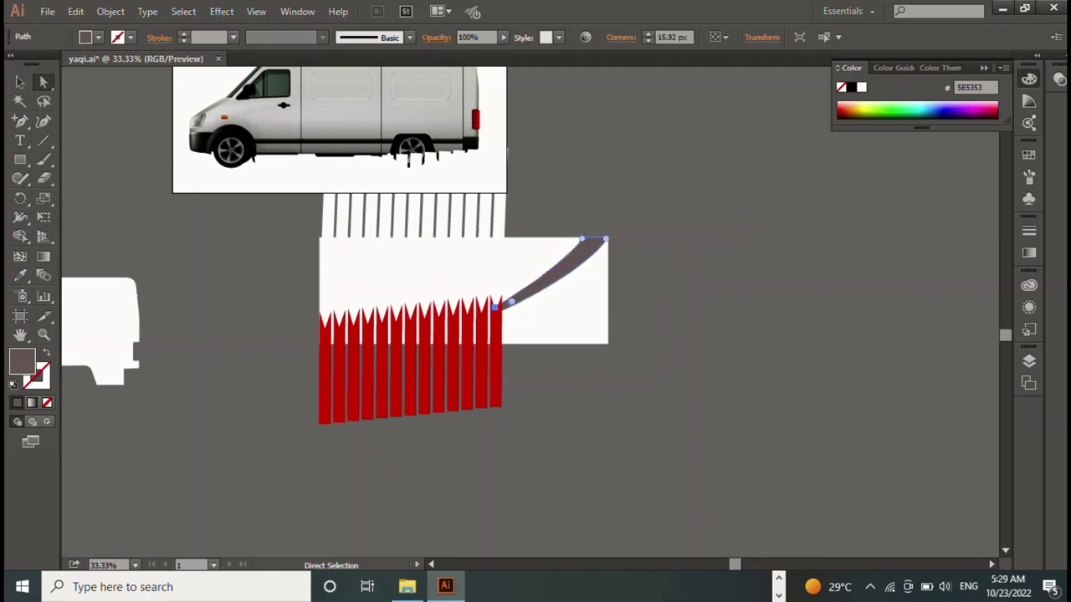
{"action": "key", "text": "ctrl+shift+a"}
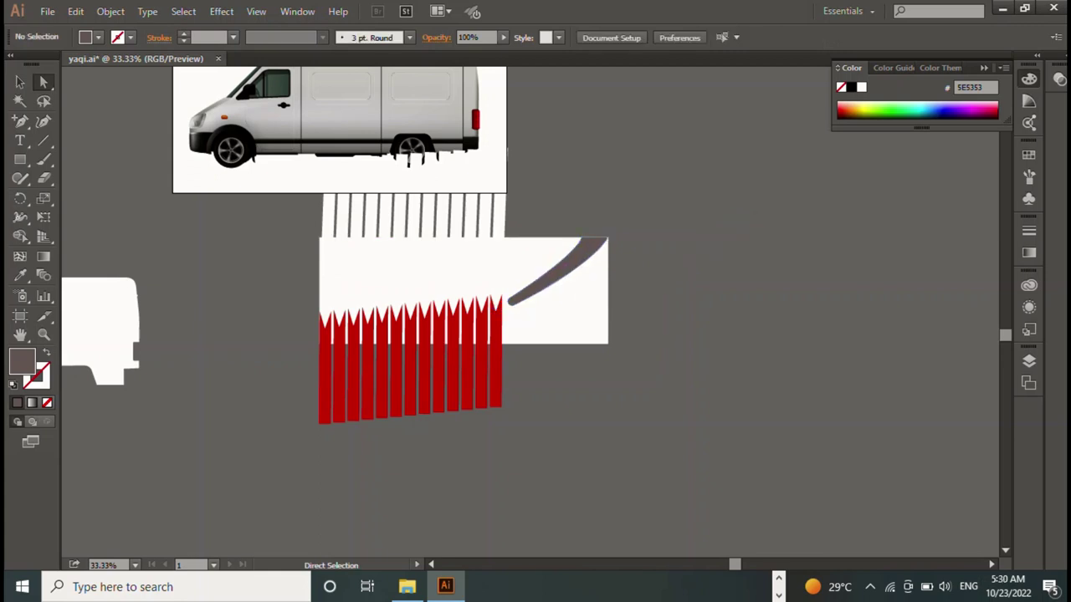
Duplicate the grey swoosh and place the copy above the original
{"action": "left_click", "coordinate": [556, 264]}
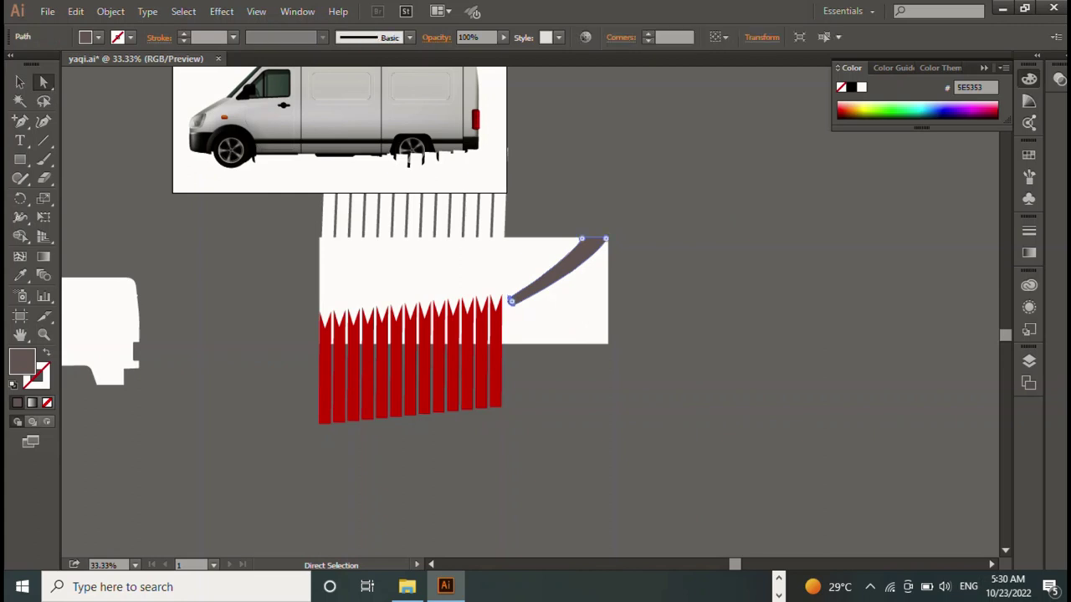
{"action": "key", "text": "v"}
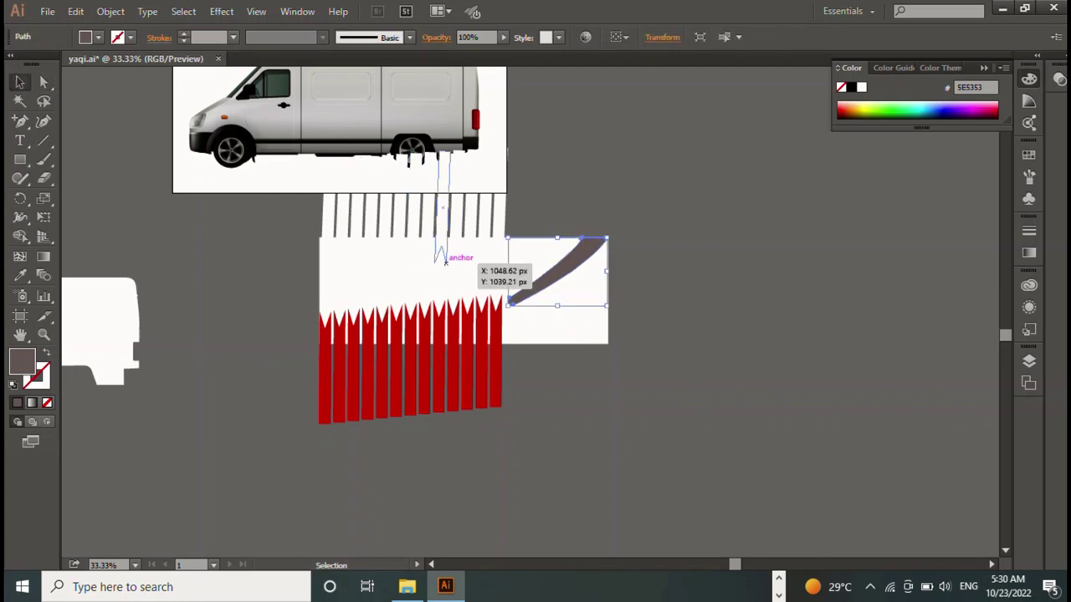
{"action": "left_click", "coordinate": [582, 284]}
{"action": "left_click", "coordinate": [567, 270]}
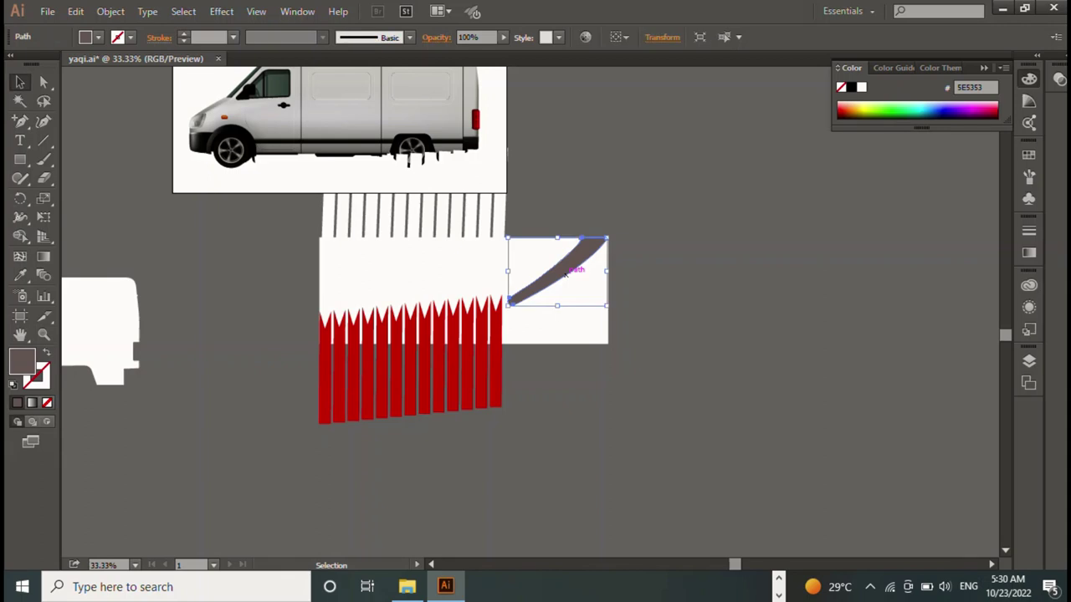
{"action": "left_click_drag", "start_coordinate": [567, 270], "coordinate": [570, 299]}
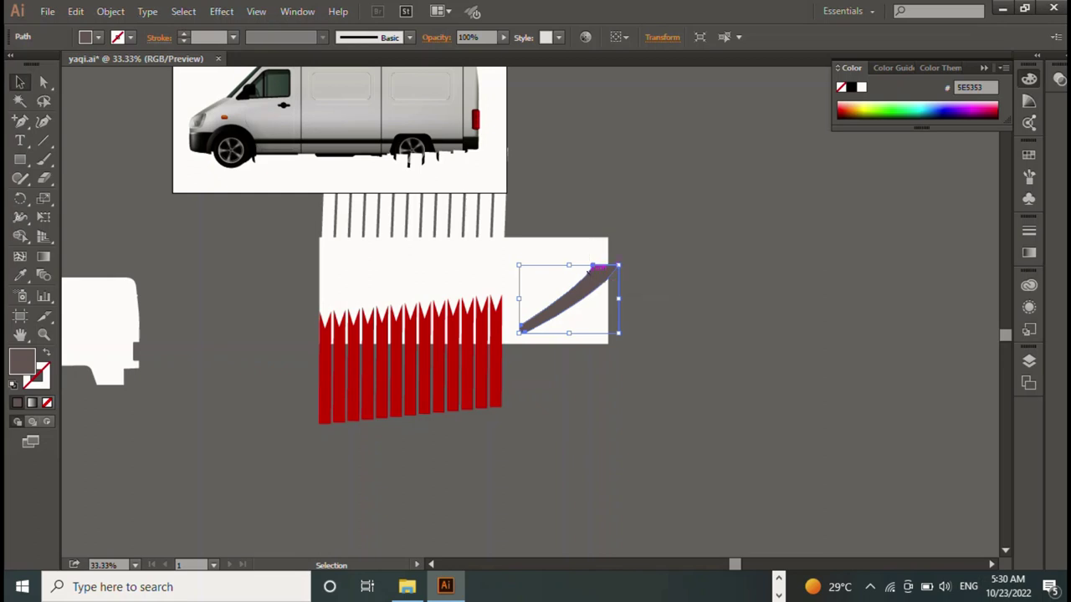
{"action": "left_click_drag", "start_coordinate": [590, 270], "coordinate": [587, 242]}
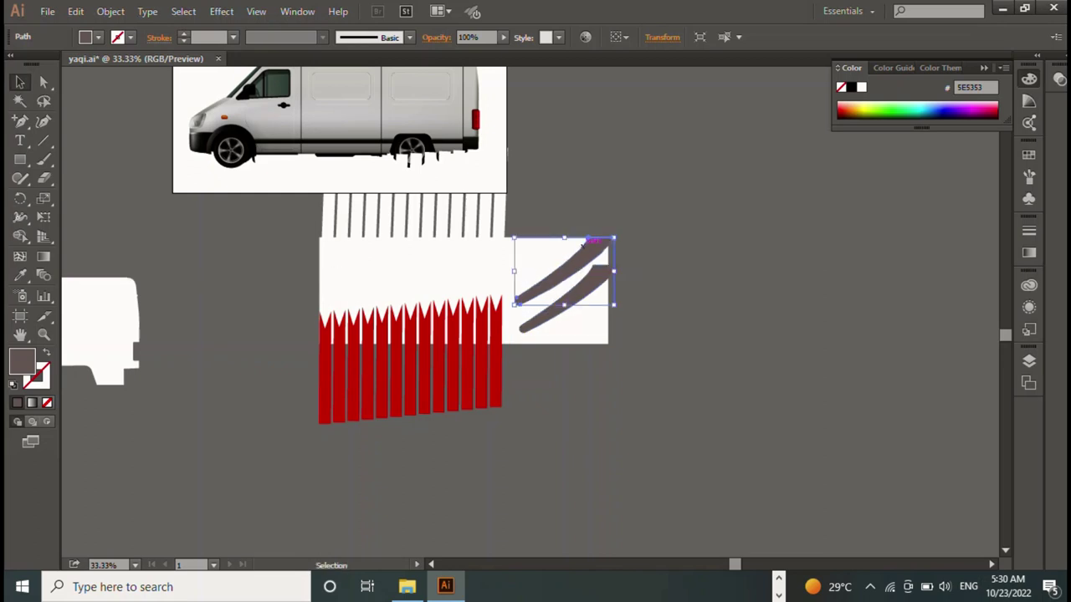
Reflect the lower swoosh across the vertical axis so the two cross
{"action": "left_click", "coordinate": [562, 303]}
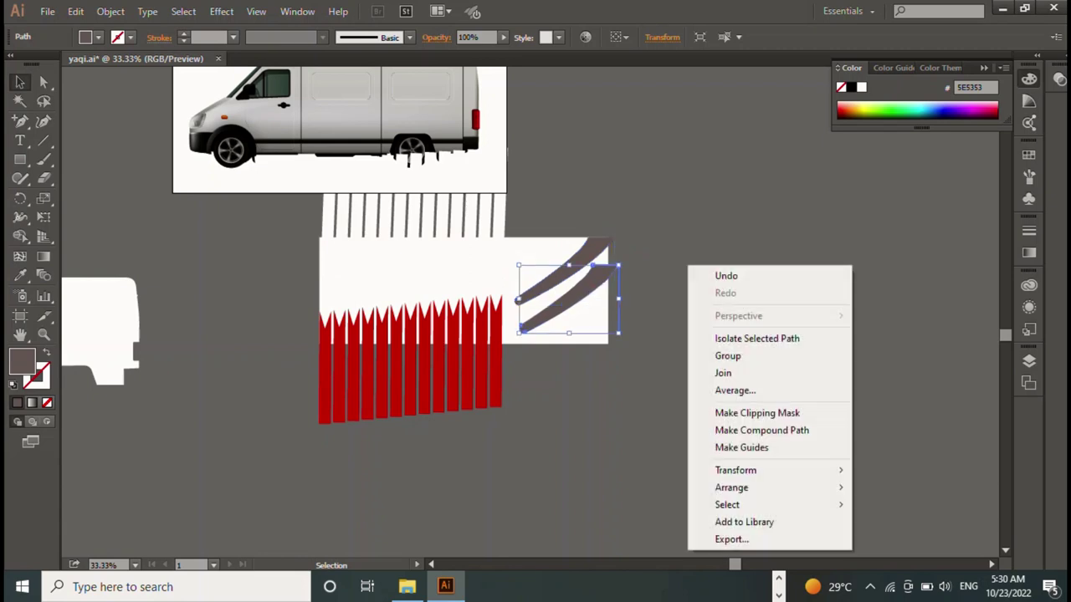
{"action": "right_click", "coordinate": [688, 266]}
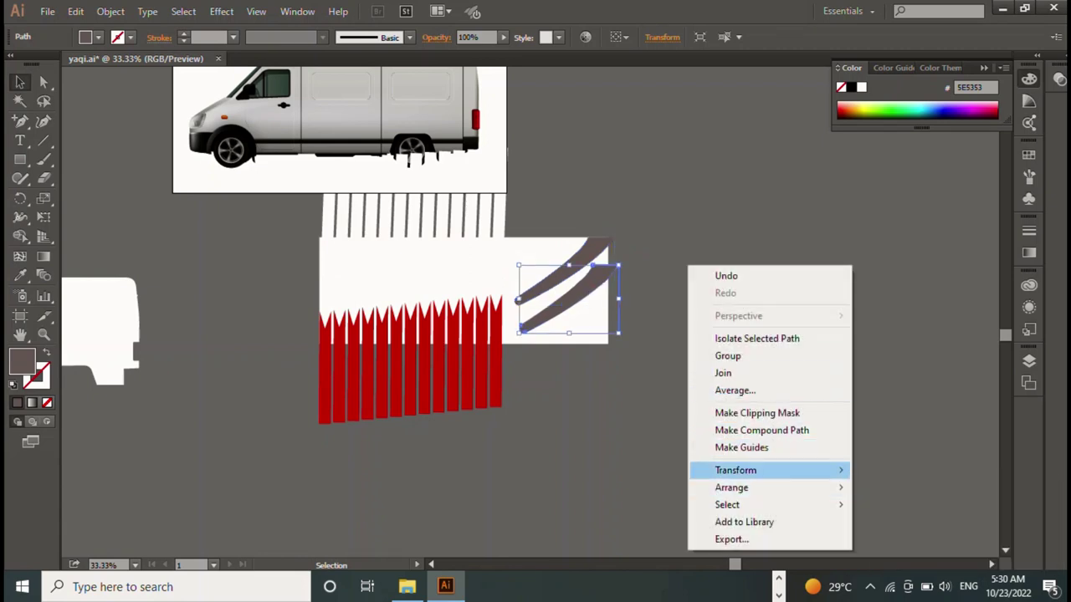
{"action": "left_click", "coordinate": [891, 390]}
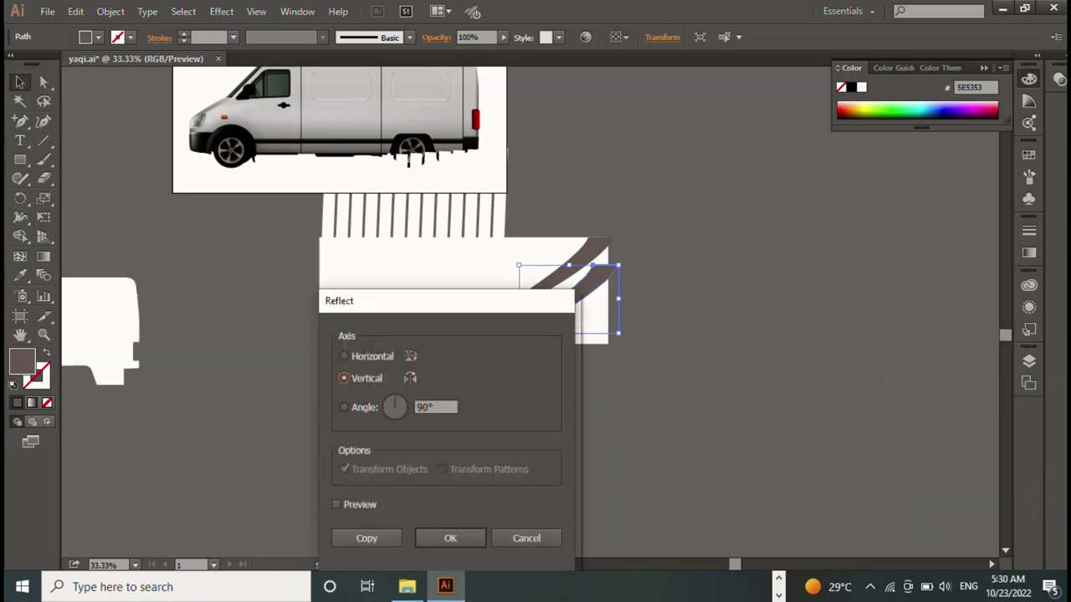
{"action": "left_click", "coordinate": [335, 505]}
{"action": "left_click", "coordinate": [450, 538]}
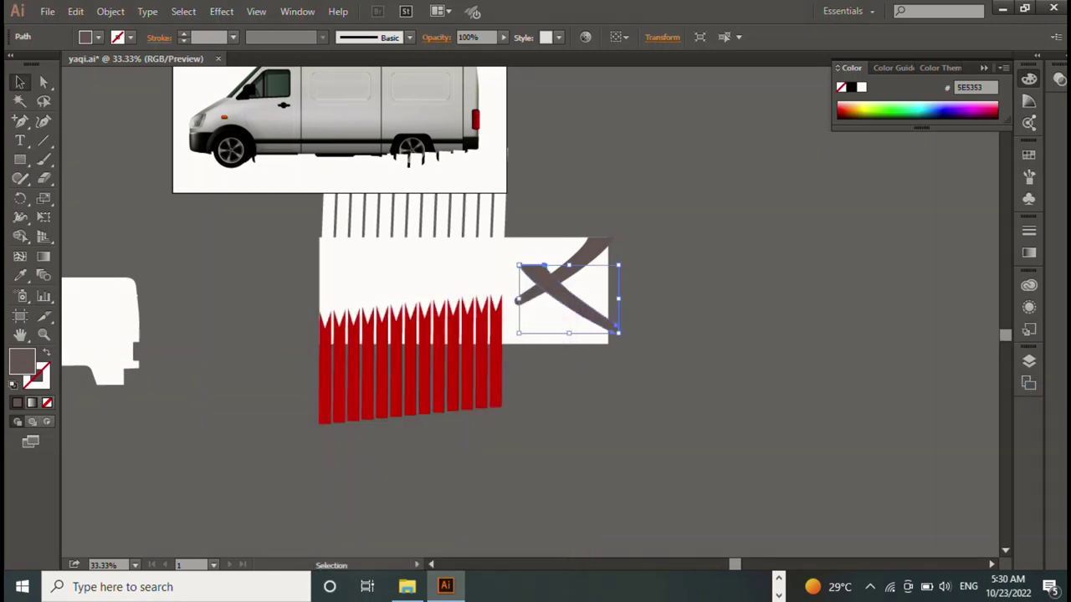
{"action": "left_click", "coordinate": [518, 300]}
Shift the swoosh X up-left to the panel's top edge and sample the stripes' red
{"action": "mouse_move", "coordinate": [523, 299]}
{"action": "left_mouse_down"}
{"action": "mouse_move", "coordinate": [501, 294]}
{"action": "mouse_move", "coordinate": [502, 270]}
{"action": "left_mouse_up"}
{"action": "key", "text": "ctrl+shift+a"}
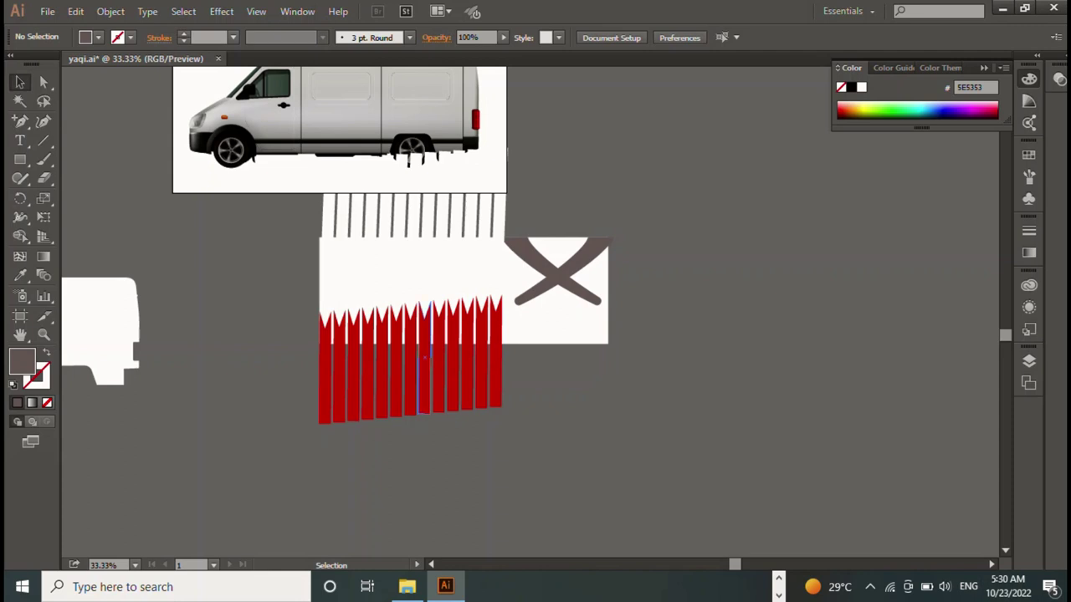
{"action": "left_click", "coordinate": [424, 377]}
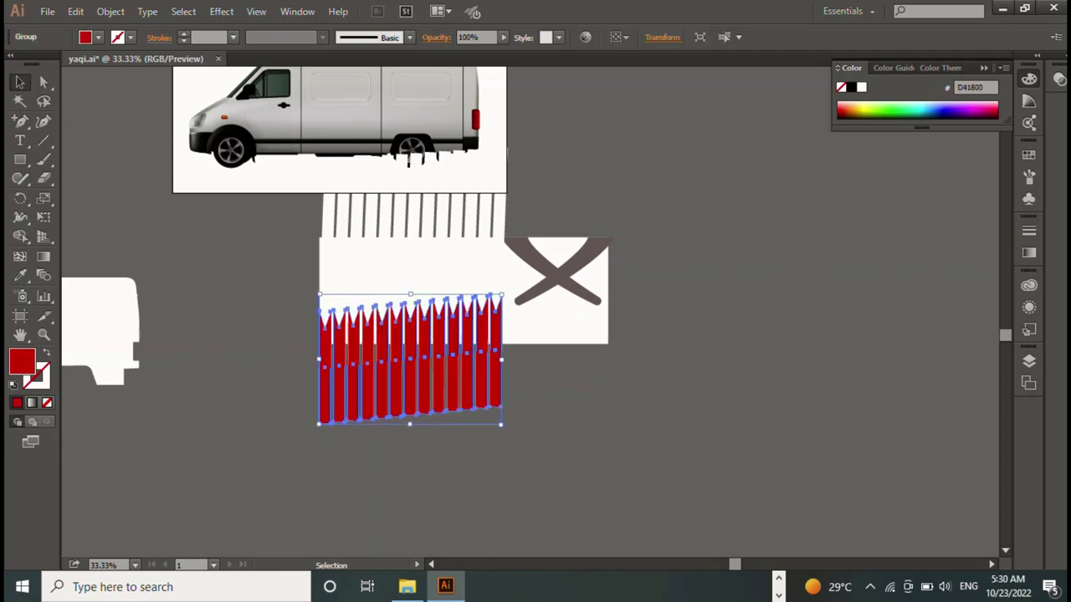
{"action": "key", "text": "ctrl+shift+a"}
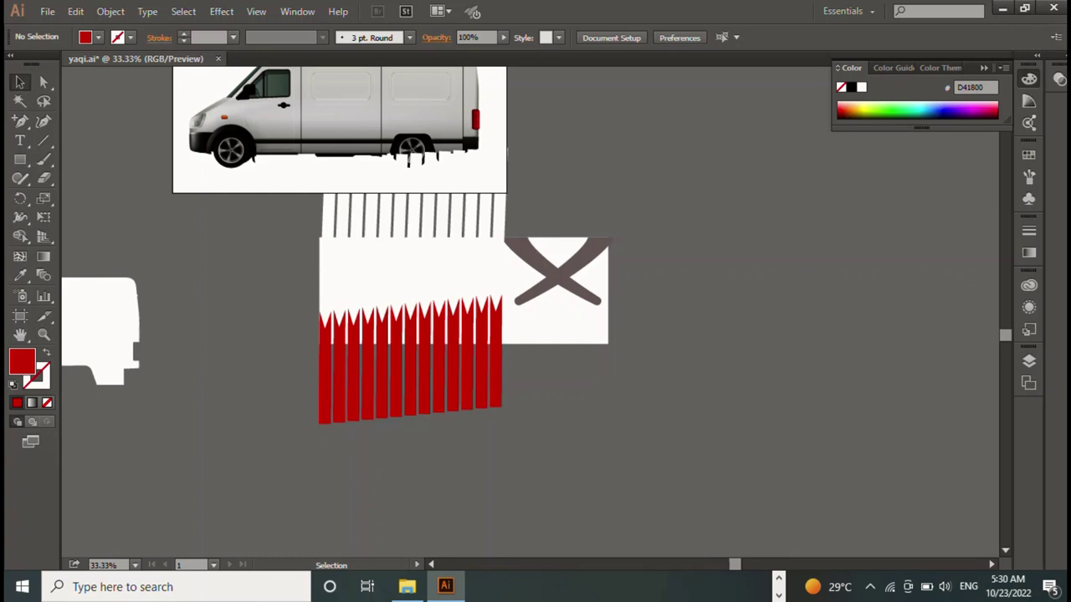
{"action": "key", "text": "m"}
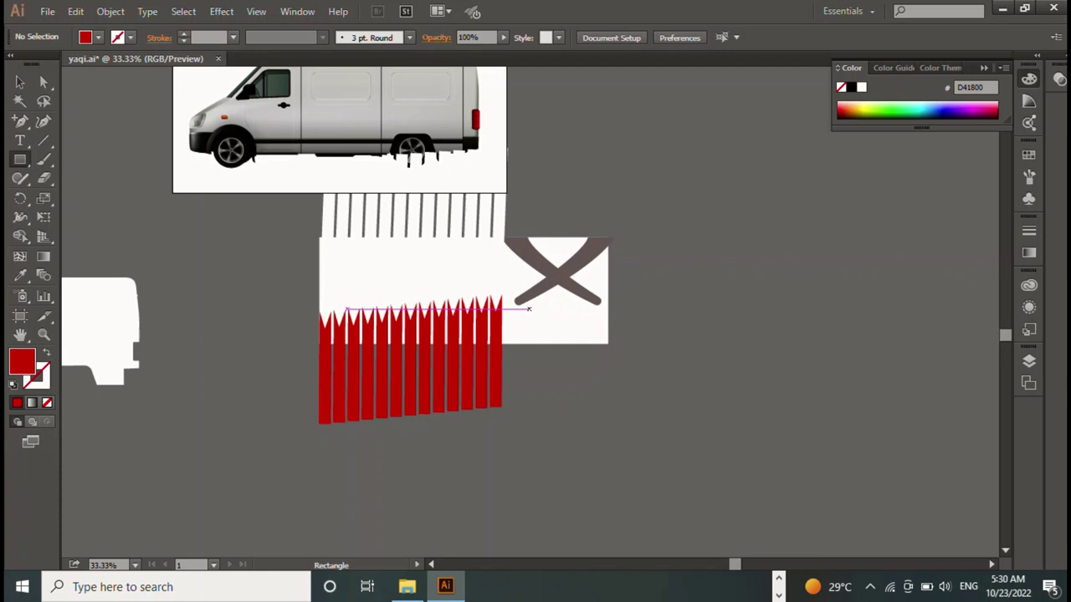
Draw a red rectangle below the X and zoom in on it
{"action": "left_click_drag", "start_coordinate": [529, 308], "coordinate": [586, 344]}
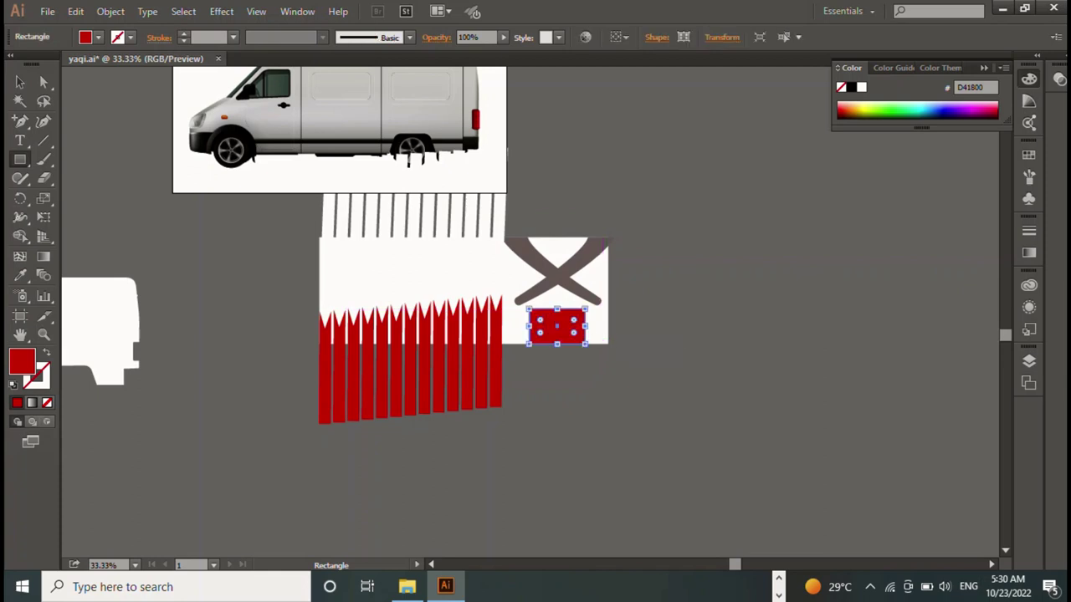
{"action": "left_click", "coordinate": [20, 81]}
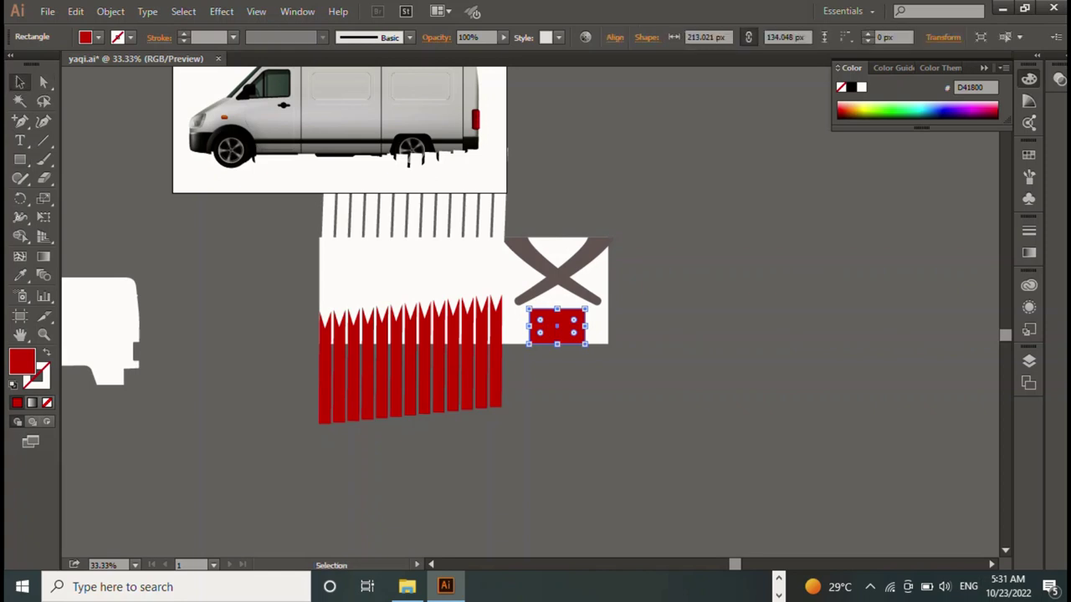
{"action": "key", "text": "a"}
{"action": "key", "text": "ctrl+plus"}
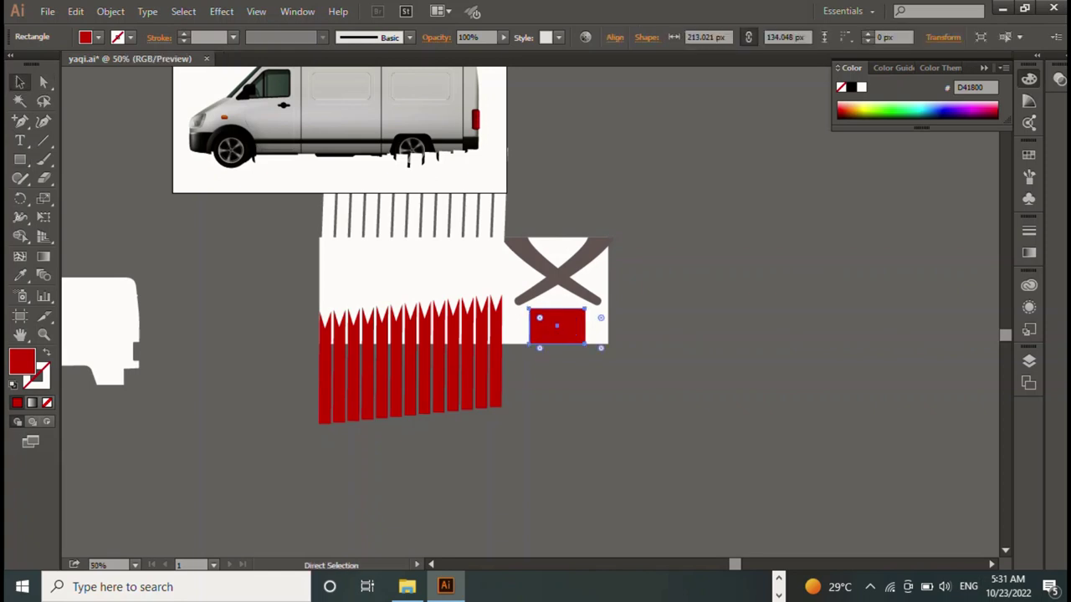
{"action": "key", "text": "ctrl+plus"}
{"action": "key", "text": "ctrl+plus"}
{"action": "key", "text": "ctrl+plus"}
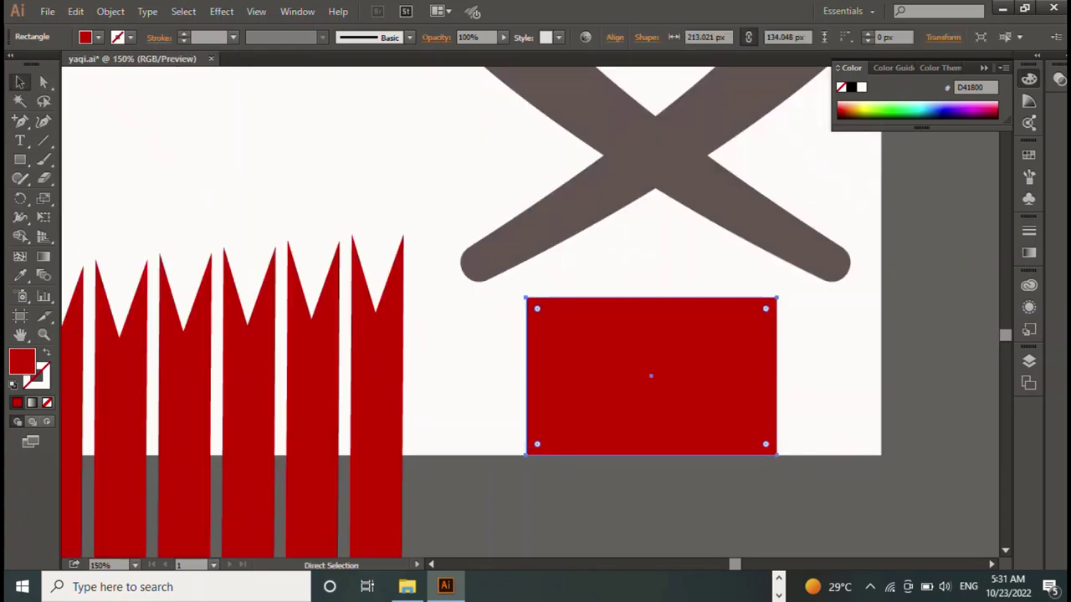
{"action": "key", "text": "ctrl+plus"}
{"action": "key", "text": "ctrl+plus"}
{"action": "key", "text": "v"}
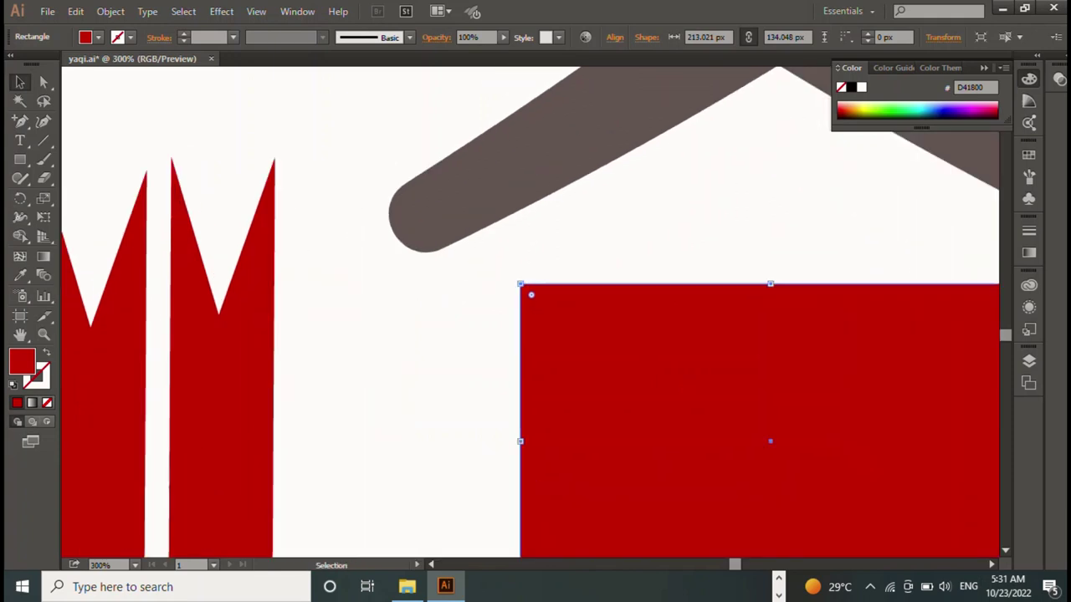
{"action": "key", "text": "h"}
{"action": "mouse_move", "coordinate": [752, 377]}
{"action": "left_mouse_down"}
{"action": "mouse_move", "coordinate": [570, 384]}
{"action": "mouse_move", "coordinate": [444, 357]}
{"action": "left_mouse_up"}
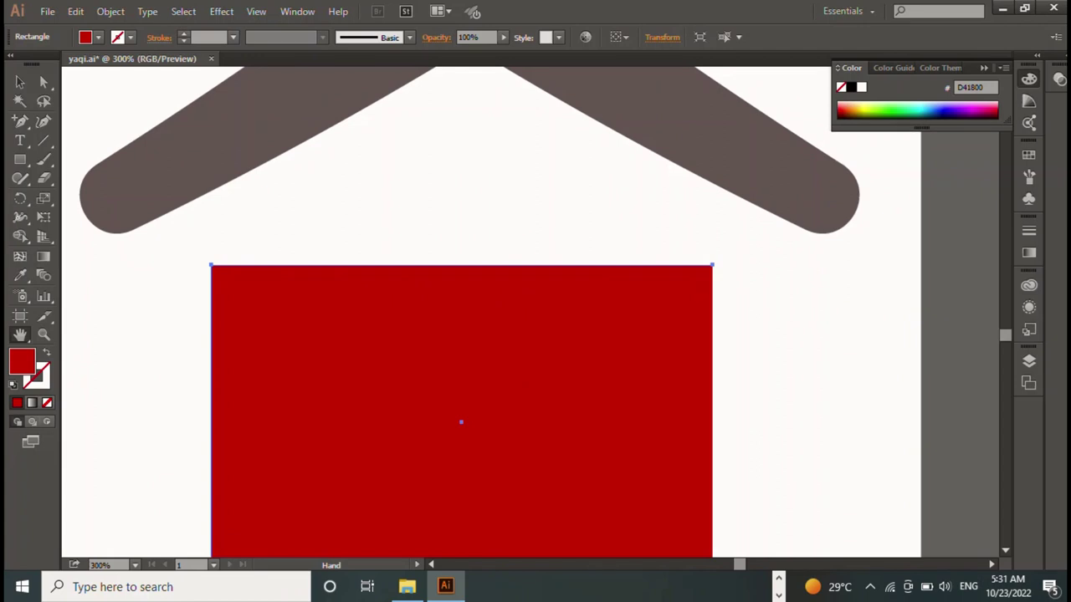
Add a top-middle anchor and pull it up into a roof peak
{"action": "key", "text": "v"}
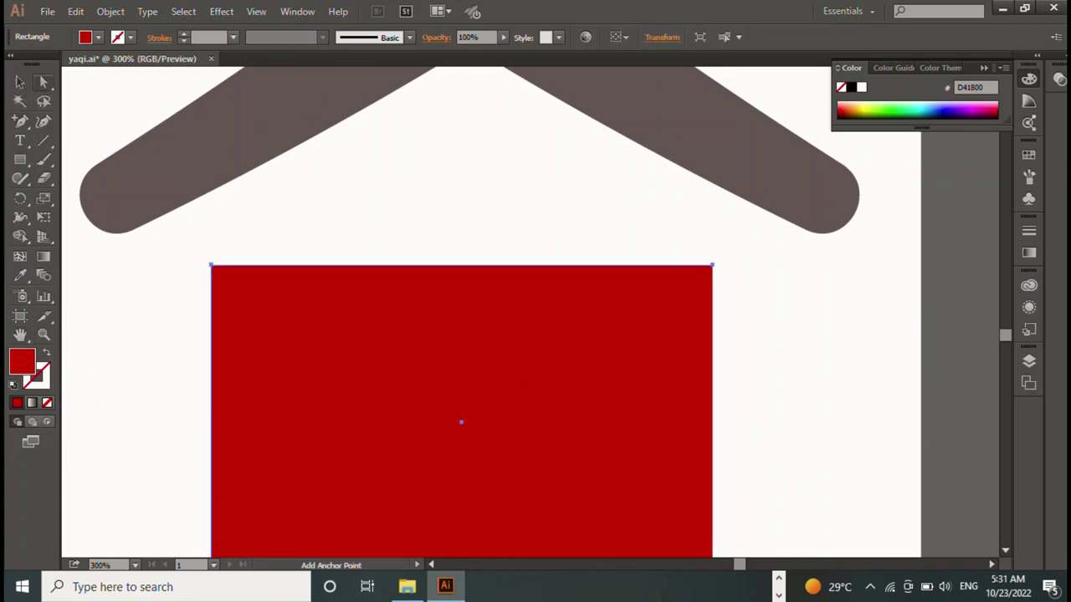
{"action": "key", "text": "a"}
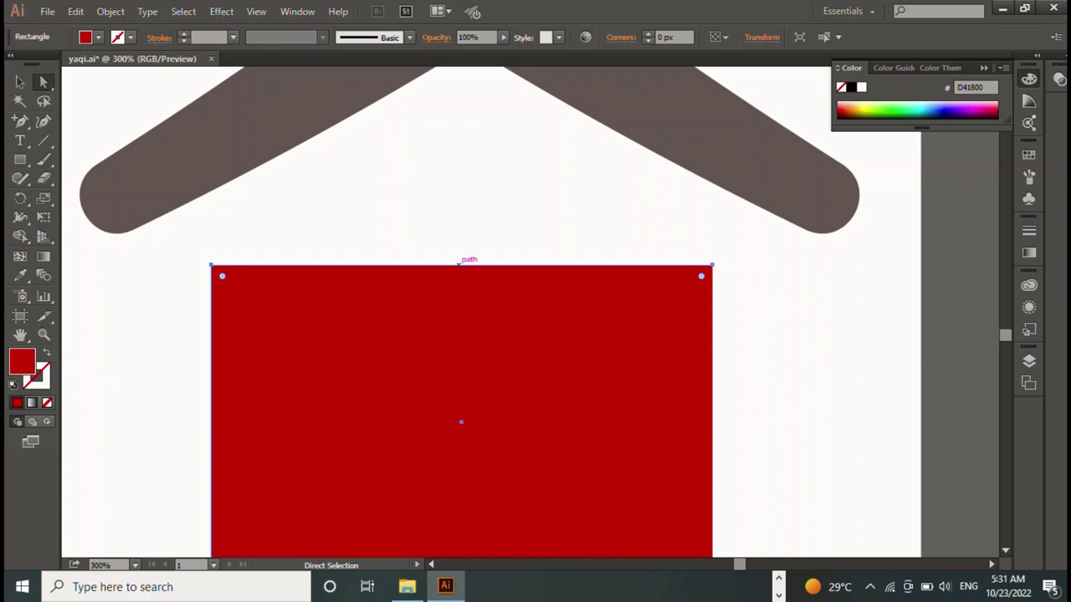
{"action": "key", "text": "plus"}
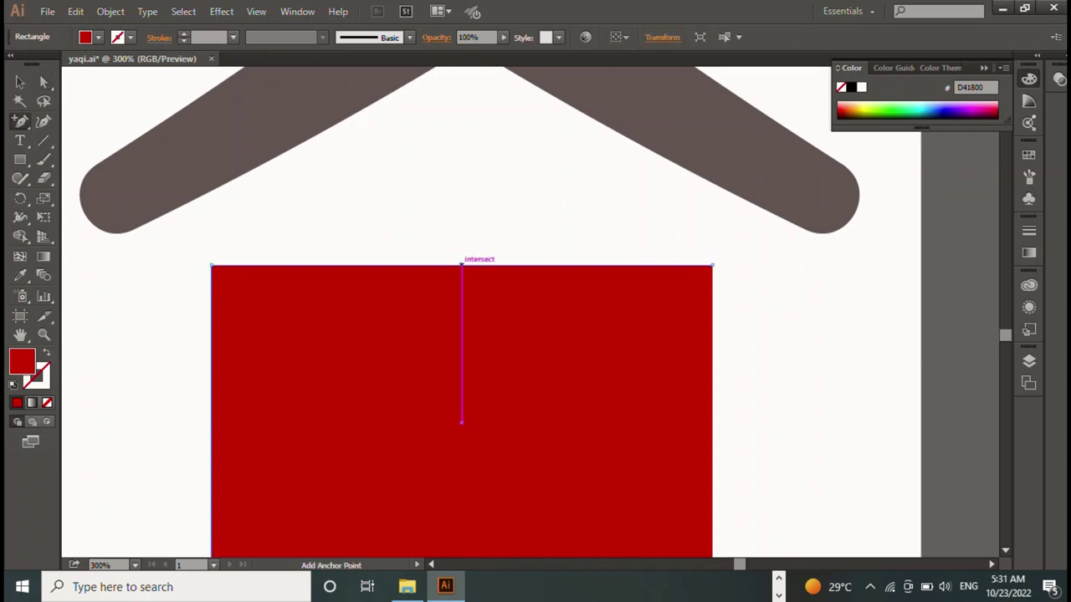
{"action": "left_click", "coordinate": [461, 266]}
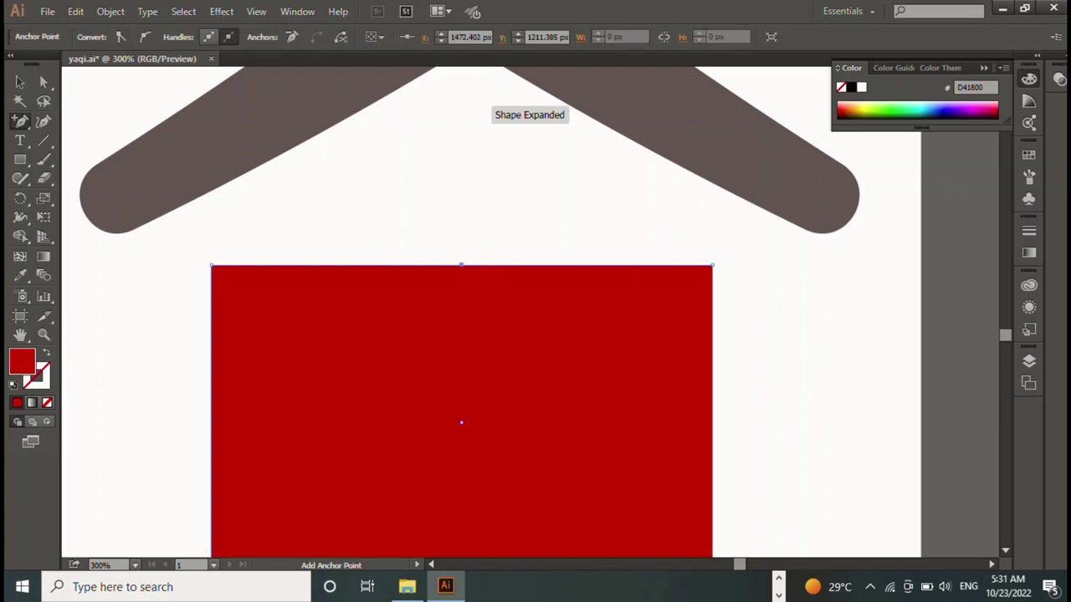
{"action": "key", "text": "a"}
{"action": "left_click_drag", "start_coordinate": [403, 207], "coordinate": [490, 302]}
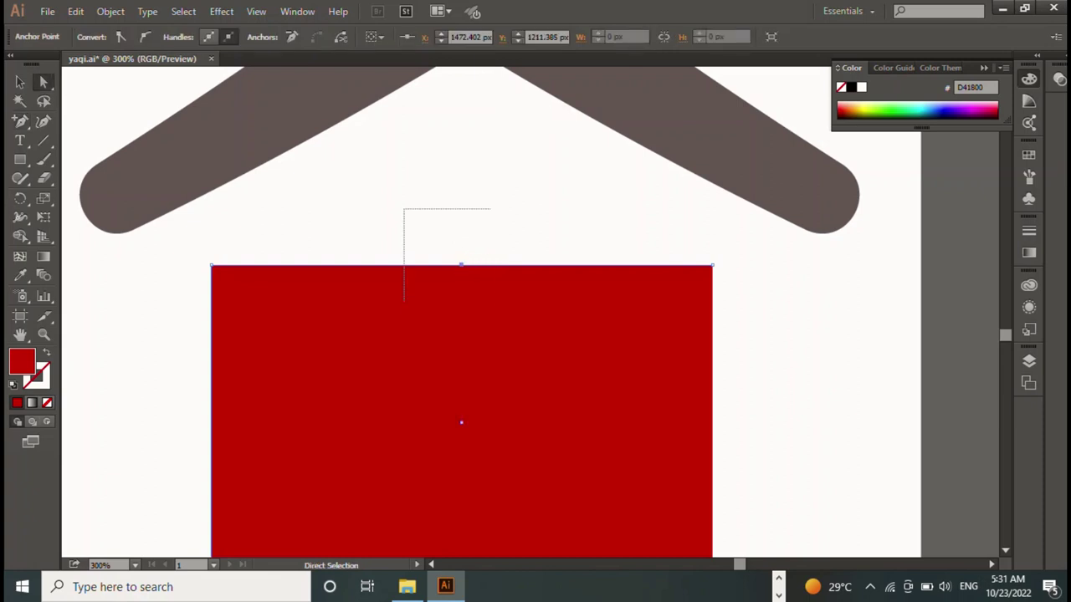
{"action": "left_click_drag", "start_coordinate": [461, 265], "coordinate": [459, 130]}
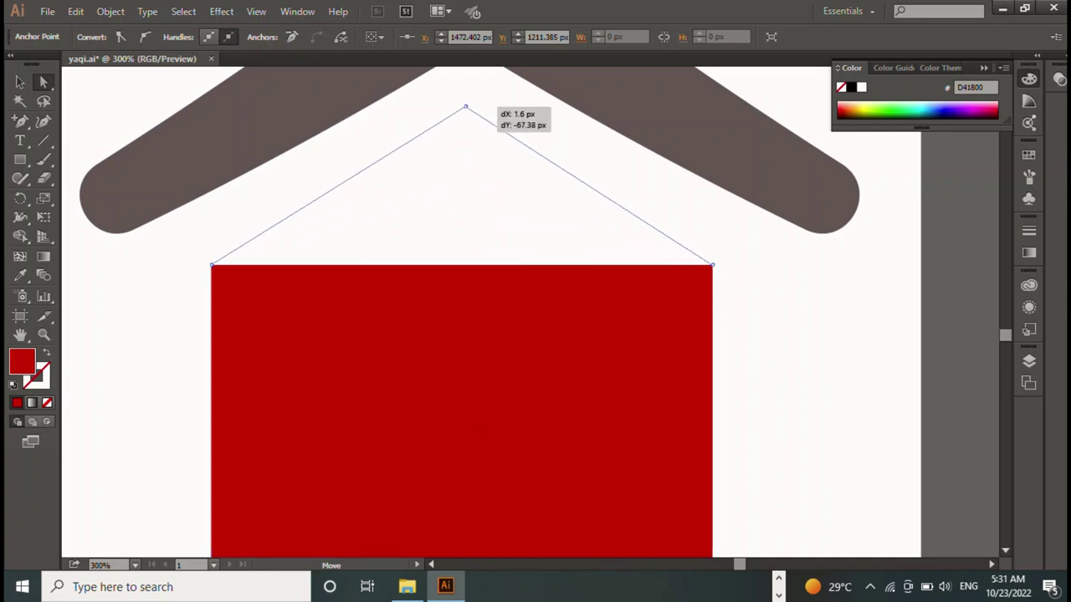
{"action": "mouse_move", "coordinate": [458, 130]}
{"action": "left_mouse_down"}
{"action": "mouse_move", "coordinate": [466, 101]}
{"action": "mouse_move", "coordinate": [500, 214]}
{"action": "mouse_move", "coordinate": [471, 177]}
{"action": "left_mouse_up"}
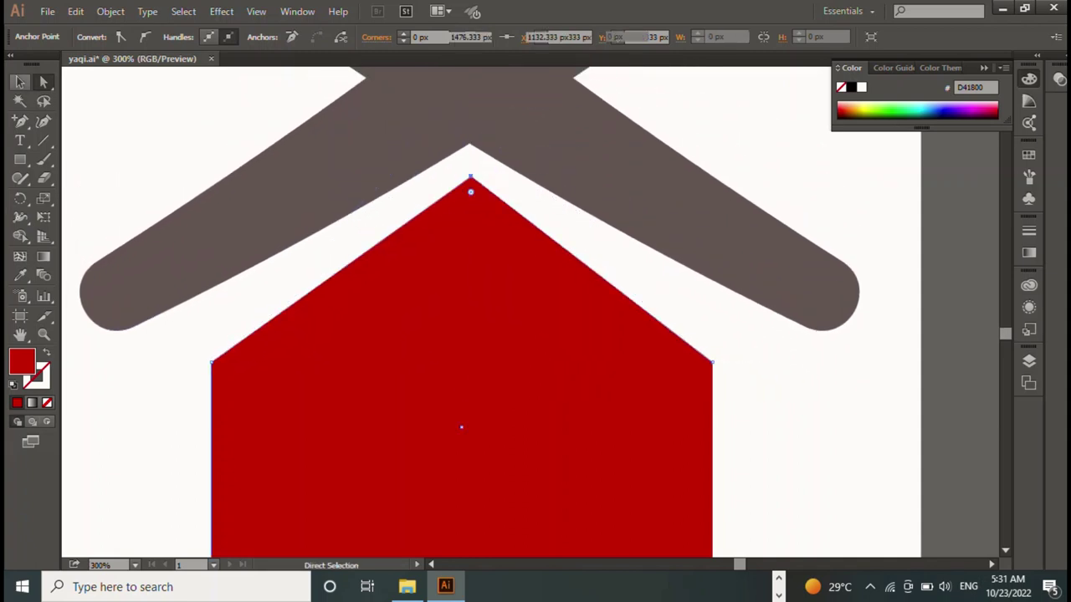
Raise the red house until it sits just under the X
{"action": "key", "text": "v"}
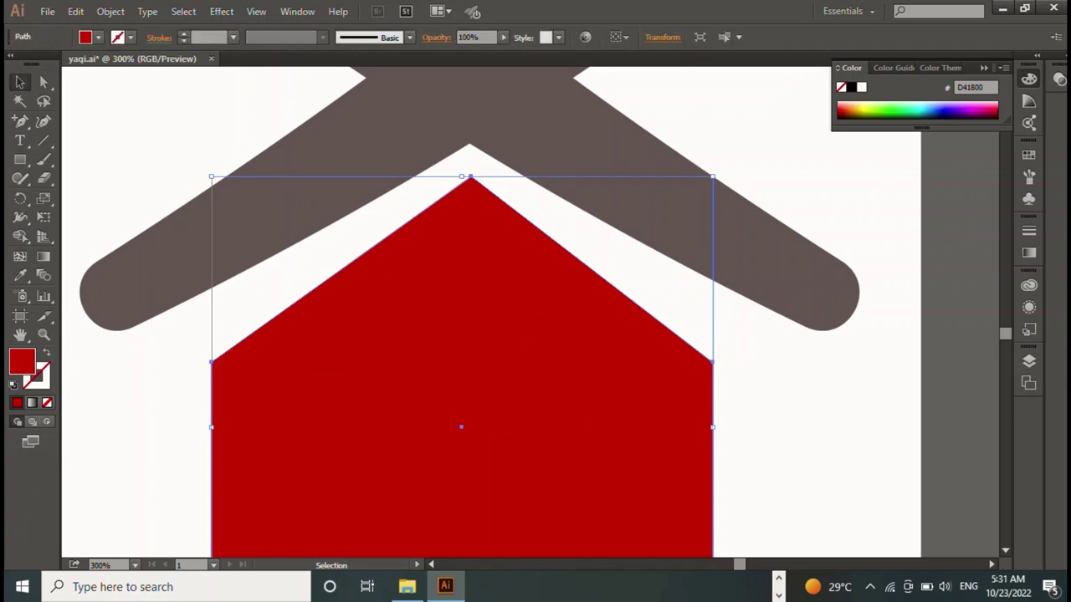
{"action": "left_click_drag", "start_coordinate": [461, 427], "coordinate": [461, 423]}
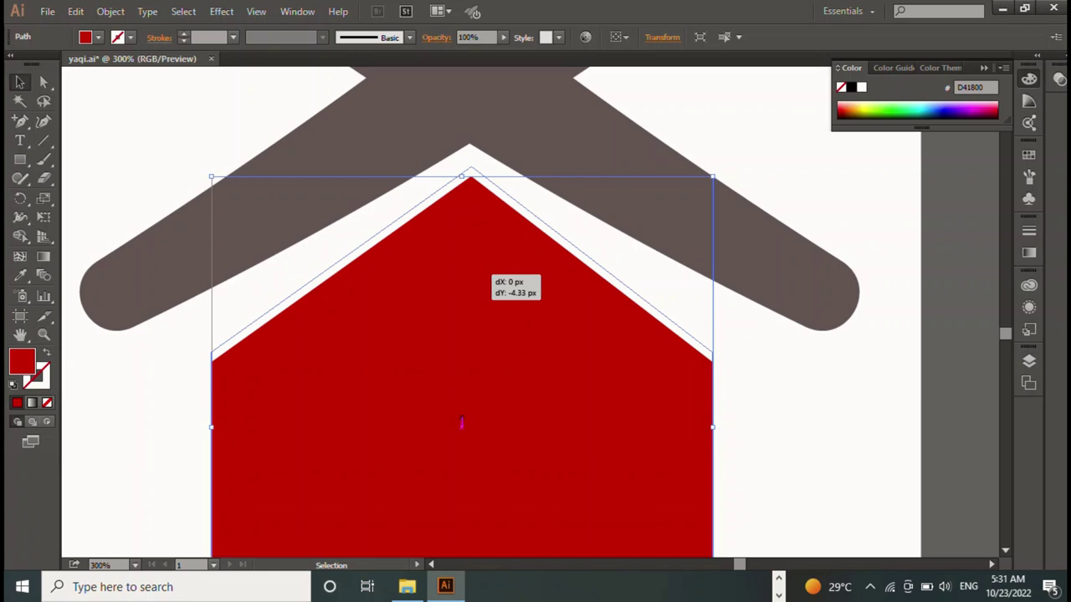
{"action": "left_click_drag", "start_coordinate": [461, 422], "coordinate": [461, 415]}
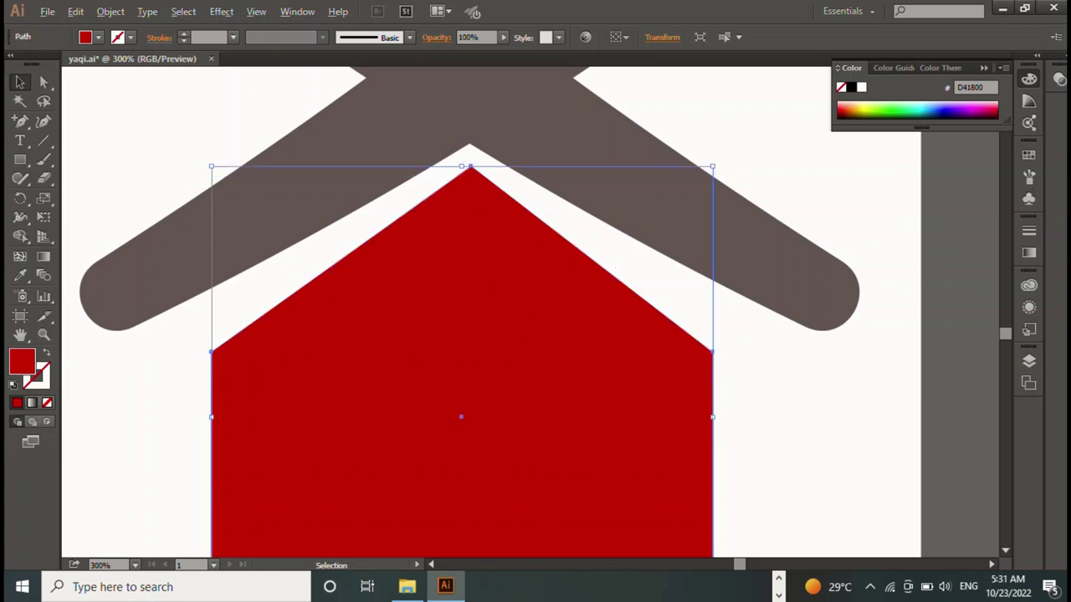
{"action": "left_click_drag", "start_coordinate": [460, 415], "coordinate": [461, 402]}
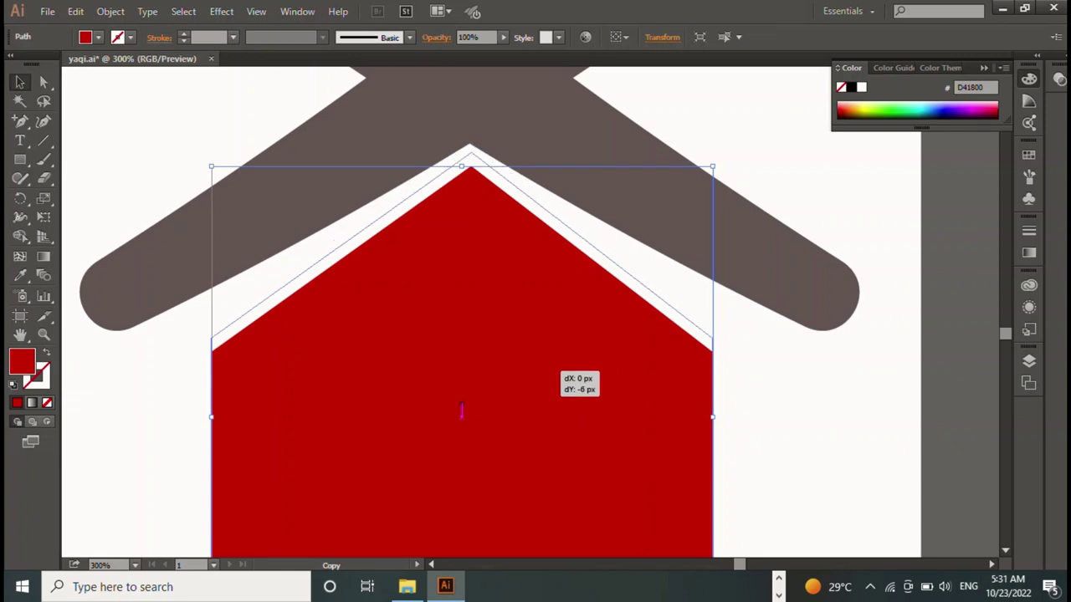
{"action": "key", "text": "ctrl+shift+a"}
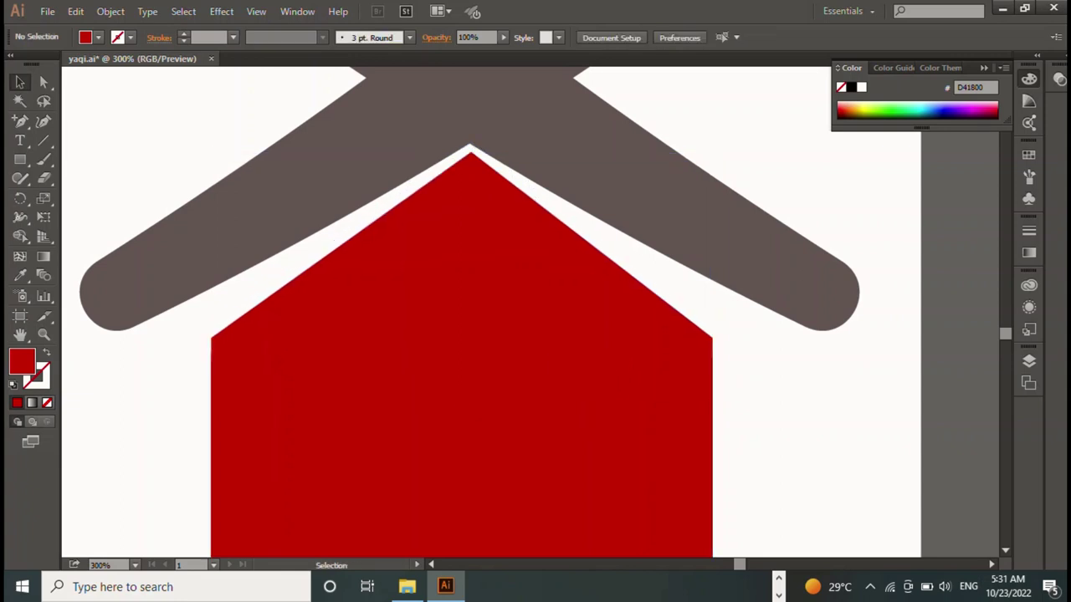
{"action": "key", "text": "ctrl+plus"}
{"action": "key", "text": "ctrl+plus"}
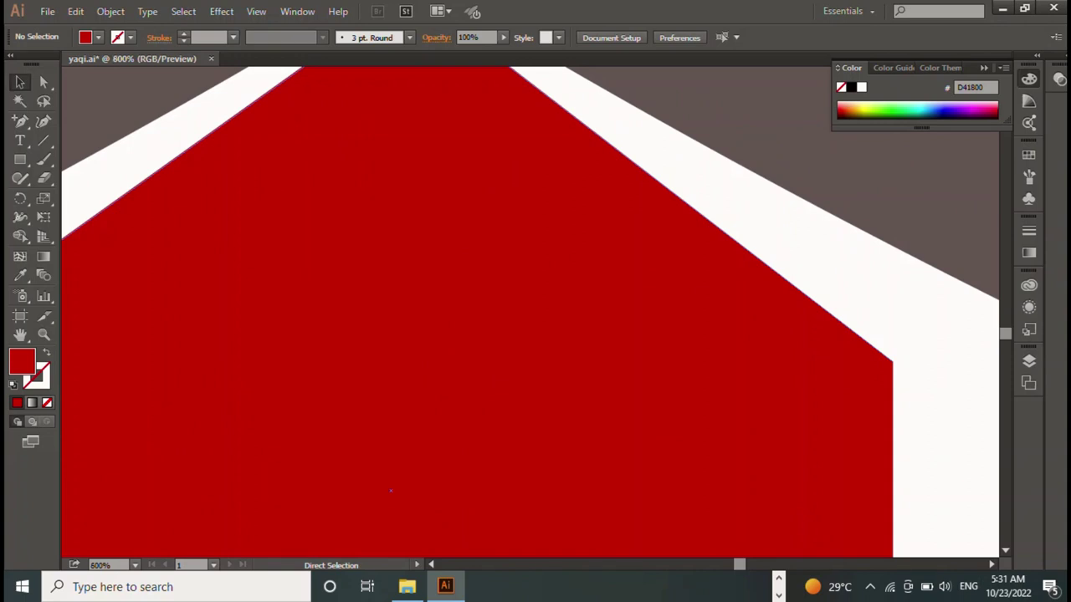
{"action": "key", "text": "ctrl+plus"}
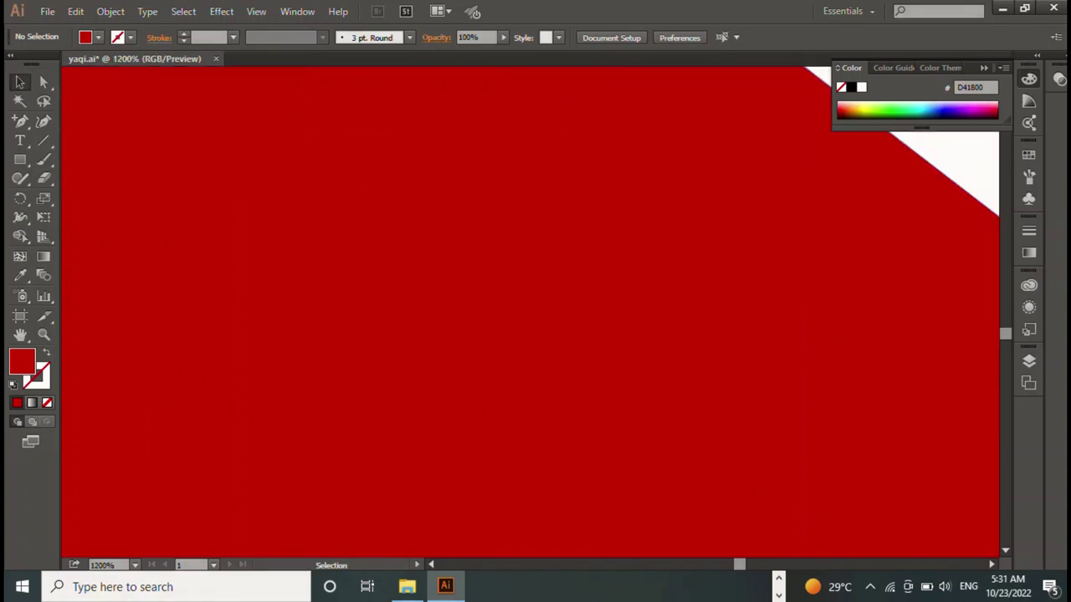
{"action": "key", "text": "ctrl+plus"}
{"action": "key", "text": "ctrl+plus"}
{"action": "key", "text": "ctrl+plus"}
{"action": "key", "text": "ctrl+plus"}
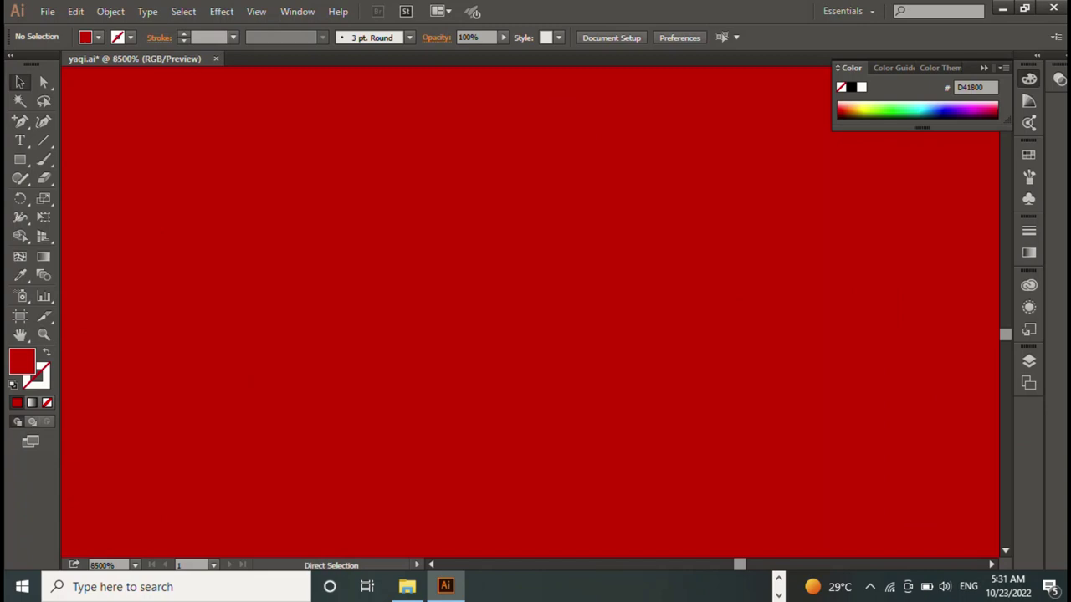
{"action": "key", "text": "ctrl+plus"}
{"action": "key", "text": "ctrl+plus"}
{"action": "key", "text": "ctrl+a"}
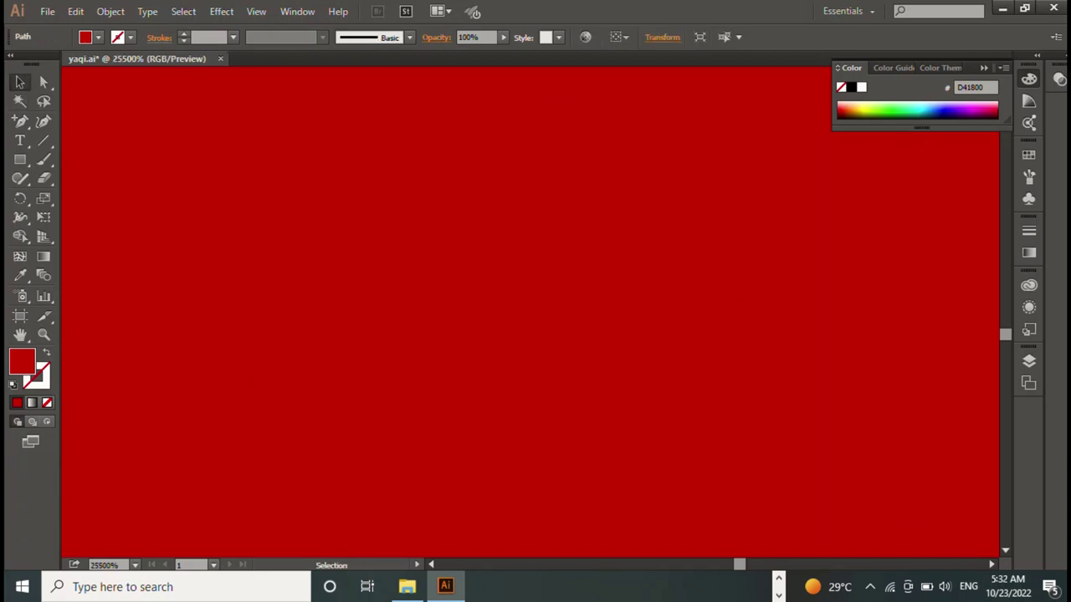
{"action": "key", "text": "a"}
{"action": "key", "text": "ctrl+plus"}
{"action": "key", "text": "ctrl+minus"}
{"action": "key", "text": "ctrl+minus"}
{"action": "key", "text": "ctrl+minus"}
{"action": "key", "text": "ctrl+minus"}
{"action": "key", "text": "ctrl+minus"}
{"action": "key", "text": "ctrl+minus"}
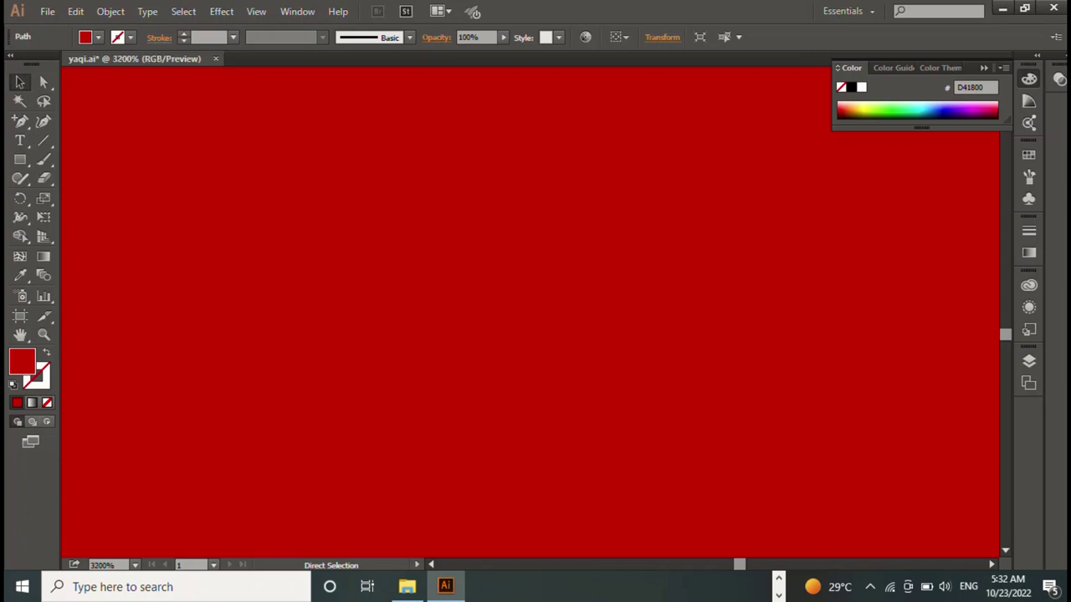
{"action": "key", "text": "ctrl+minus"}
{"action": "key", "text": "ctrl+minus"}
{"action": "key", "text": "ctrl+minus"}
{"action": "key", "text": "ctrl+minus"}
{"action": "key", "text": "ctrl+minus"}
{"action": "key", "text": "ctrl+minus"}
{"action": "key", "text": "ctrl+minus"}
{"action": "key", "text": "ctrl+minus"}
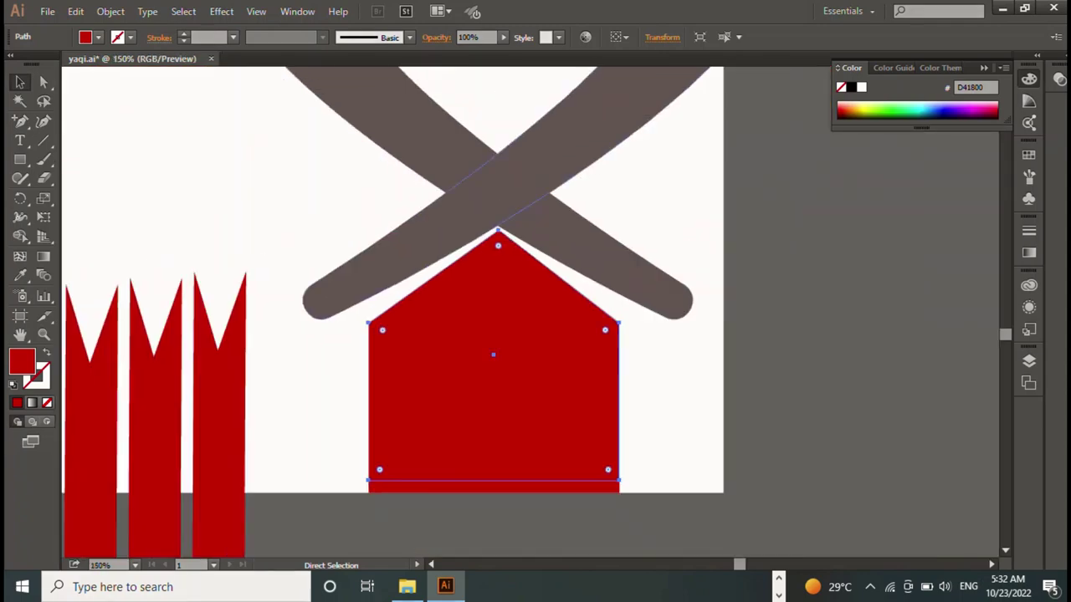
{"action": "key", "text": "ctrl+minus"}
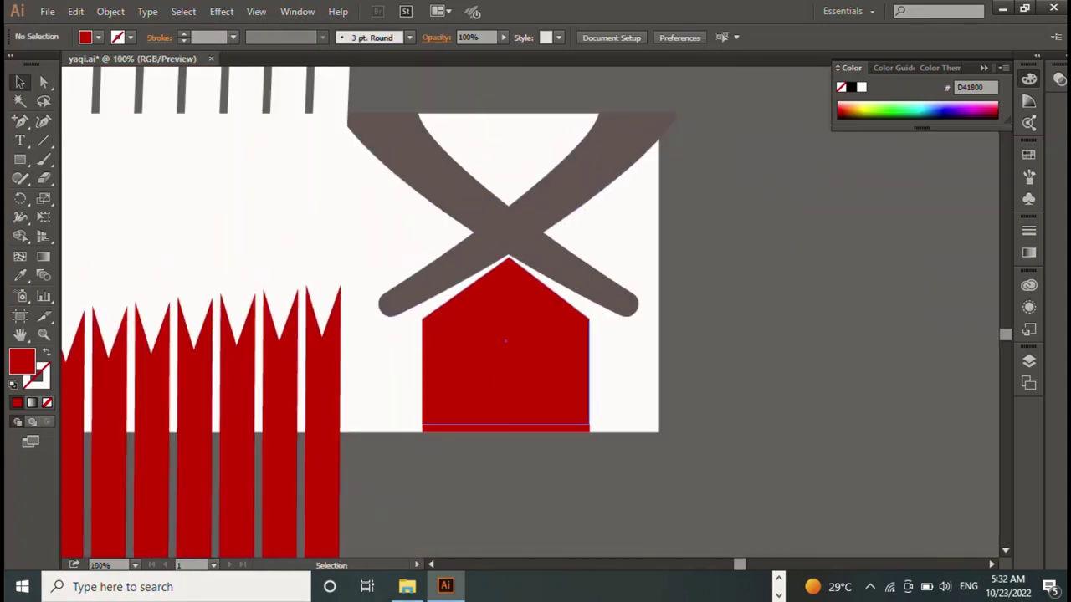
Duplicate the red house to the right and recolour the original grey-brown
{"action": "mouse_move", "coordinate": [493, 360]}
{"action": "left_mouse_down", "text": "alt"}
{"action": "mouse_move", "coordinate": [649, 360]}
{"action": "mouse_move", "coordinate": [819, 455]}
{"action": "left_mouse_up", "text": "alt"}
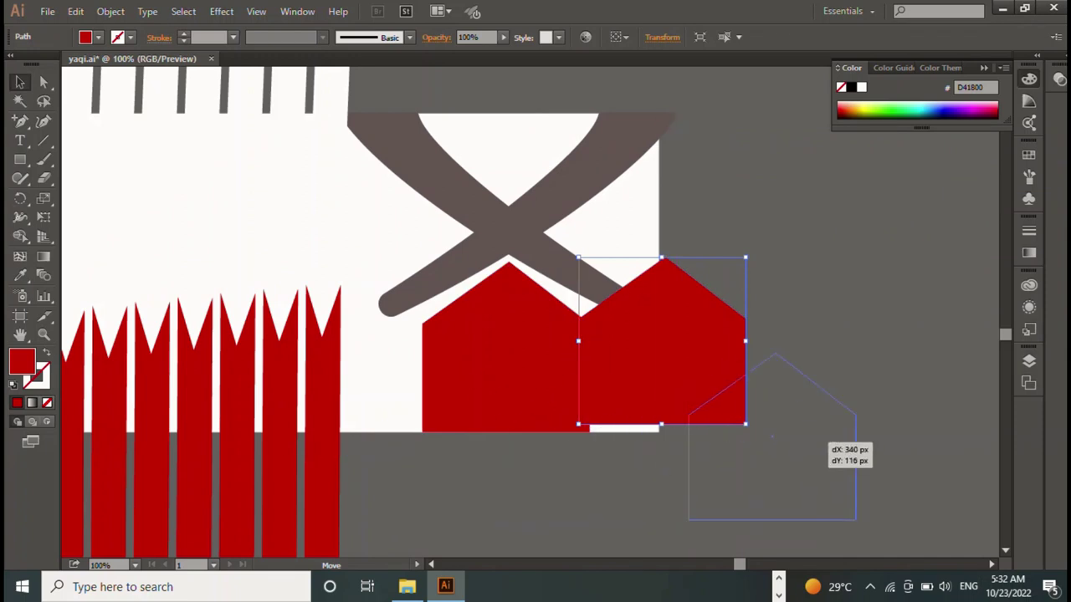
{"action": "left_click", "coordinate": [505, 368]}
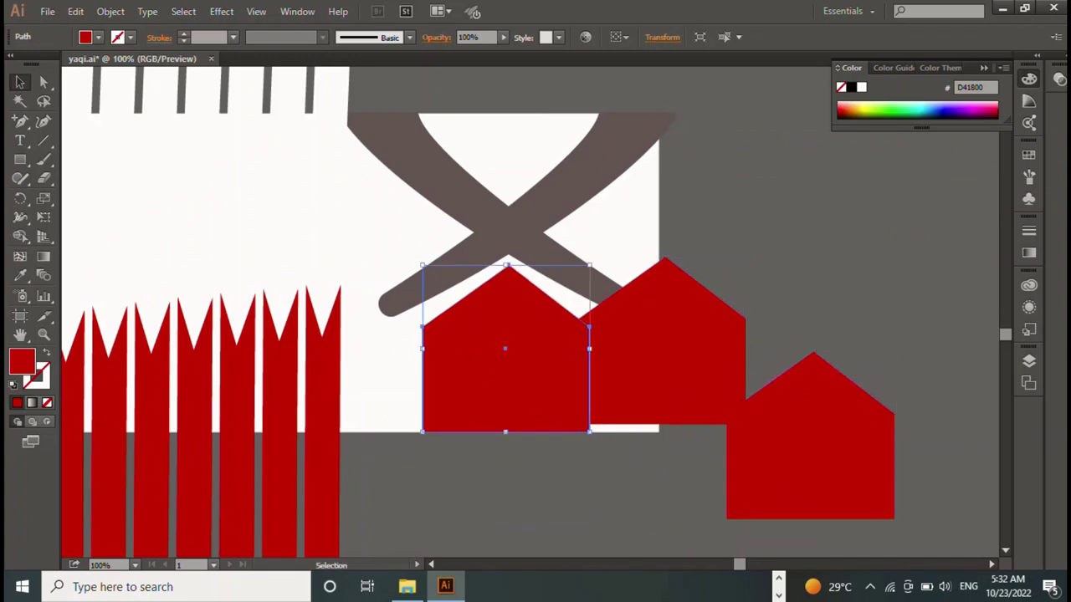
{"action": "key", "text": "i"}
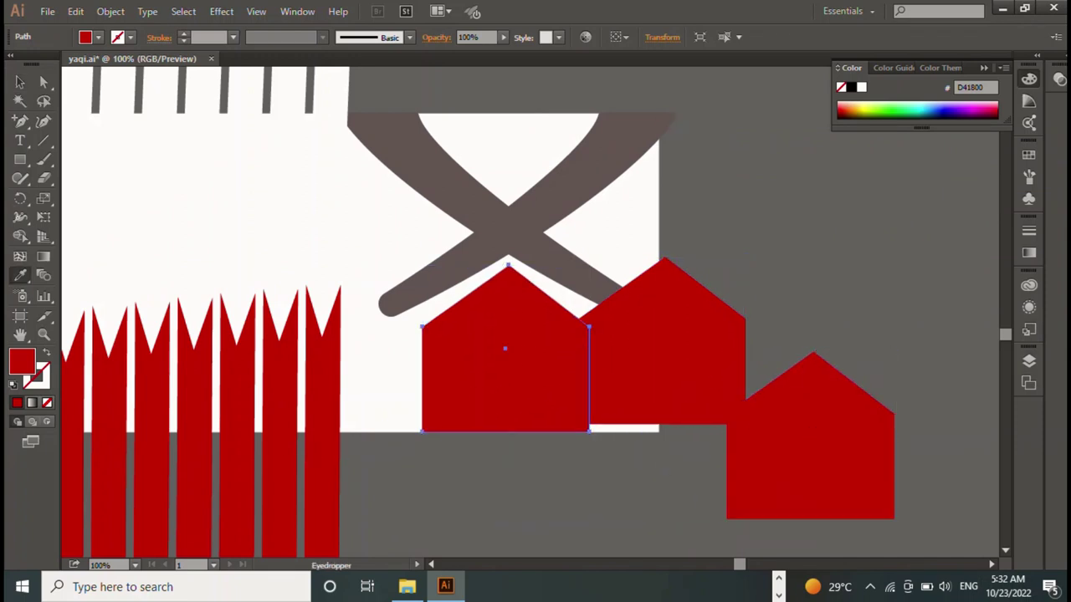
{"action": "left_click", "coordinate": [431, 280]}
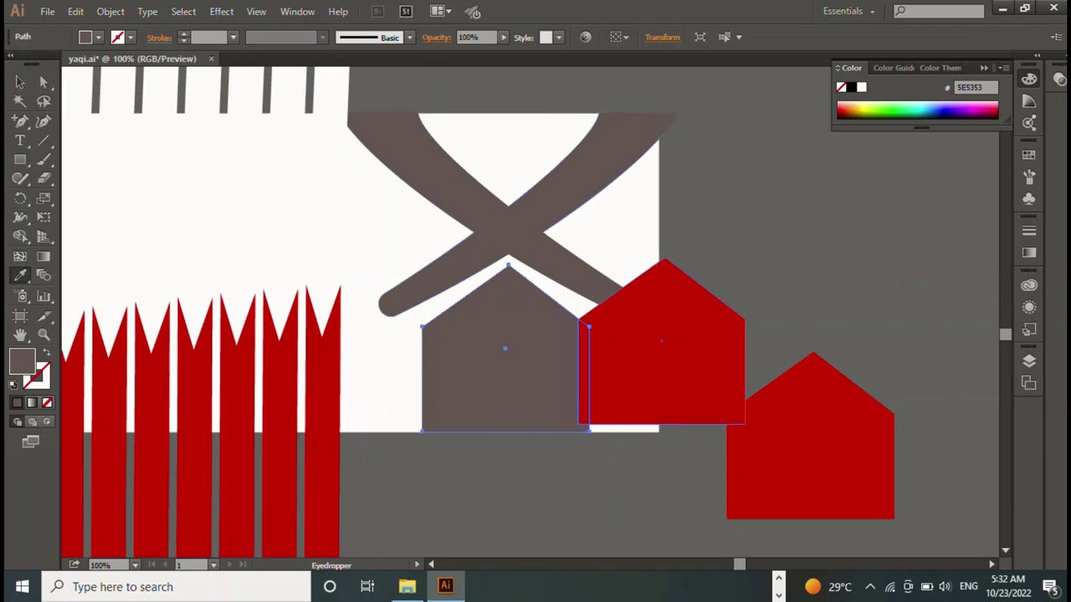
{"action": "key", "text": "v"}
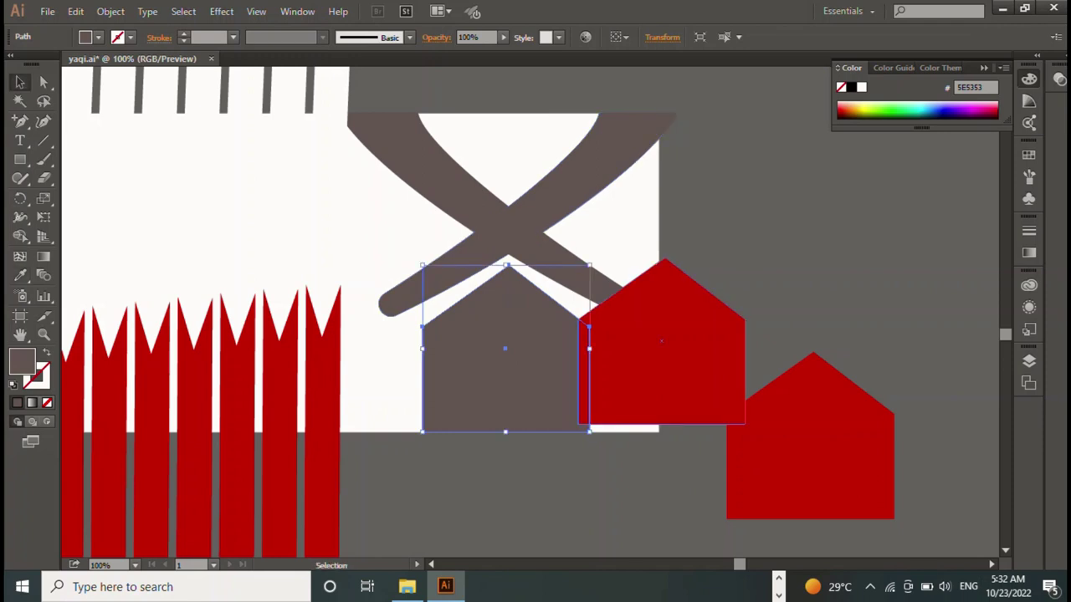
Make a copy of the house white using the eyedropper
{"action": "left_click", "coordinate": [661, 368]}
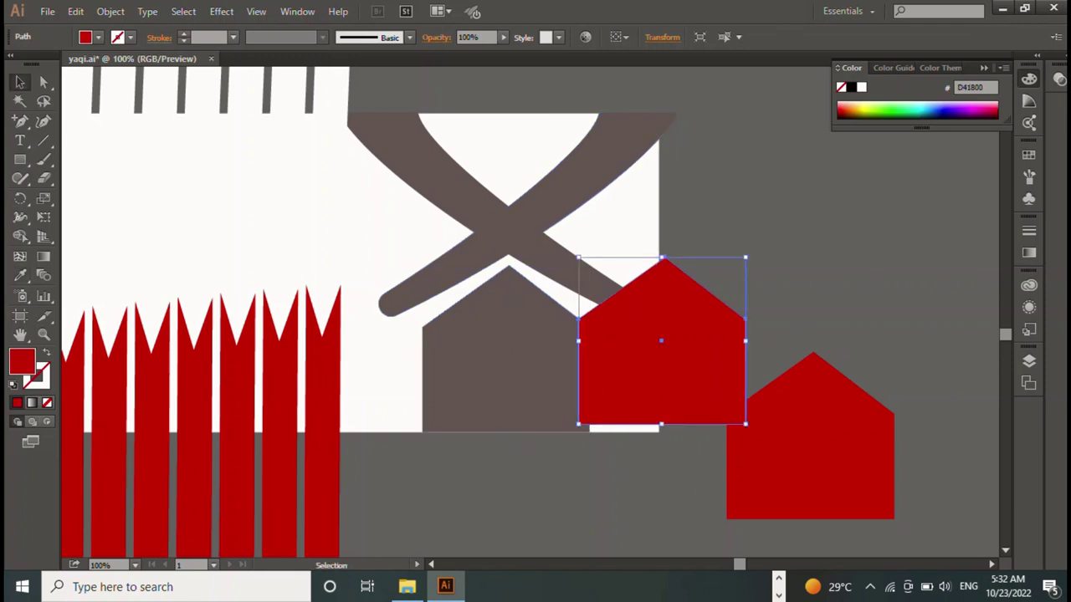
{"action": "key", "text": "p"}
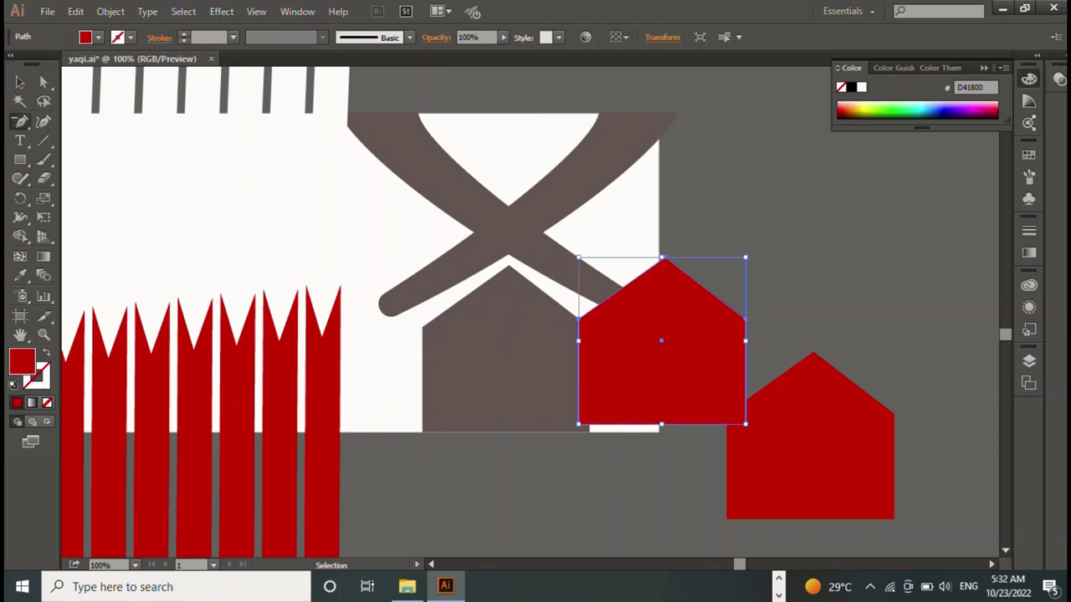
{"action": "key", "text": "i"}
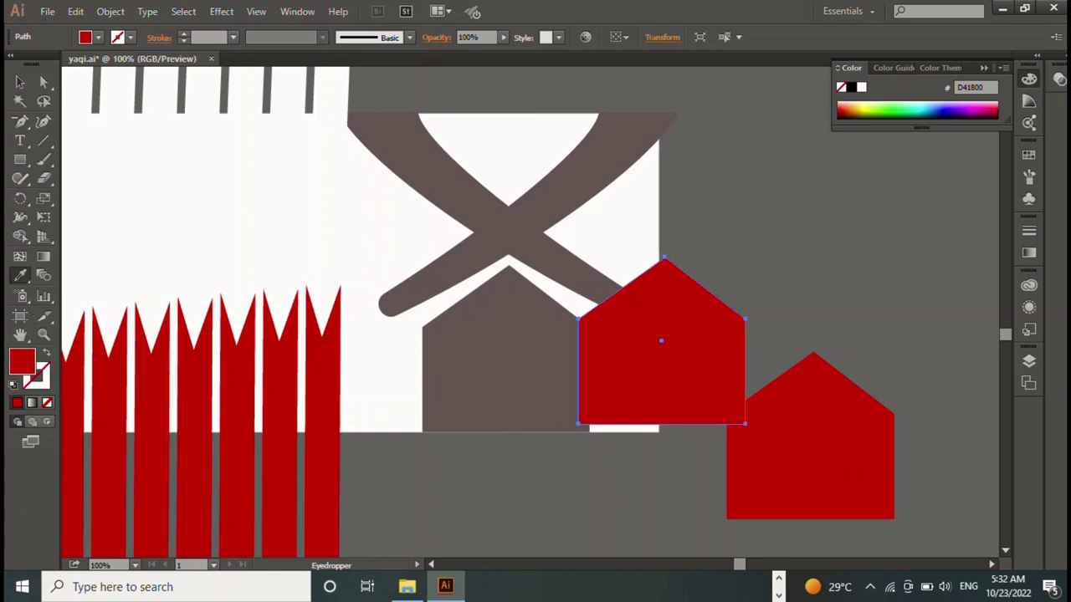
{"action": "left_click", "coordinate": [209, 209]}
{"action": "left_click", "coordinate": [809, 451], "text": "shift"}
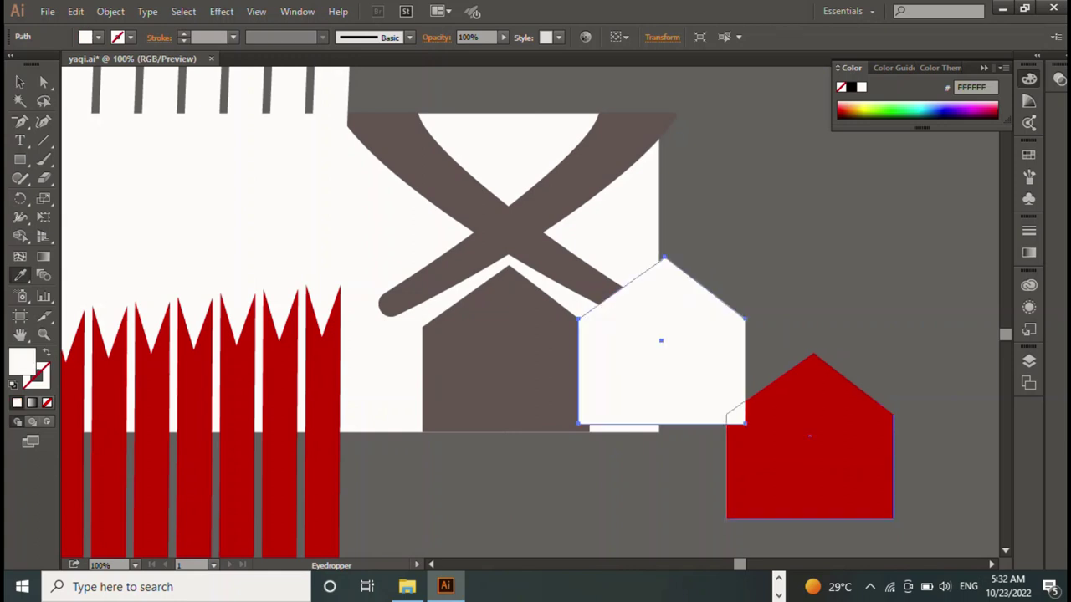
{"action": "key", "text": "c"}
{"action": "key", "text": "v"}
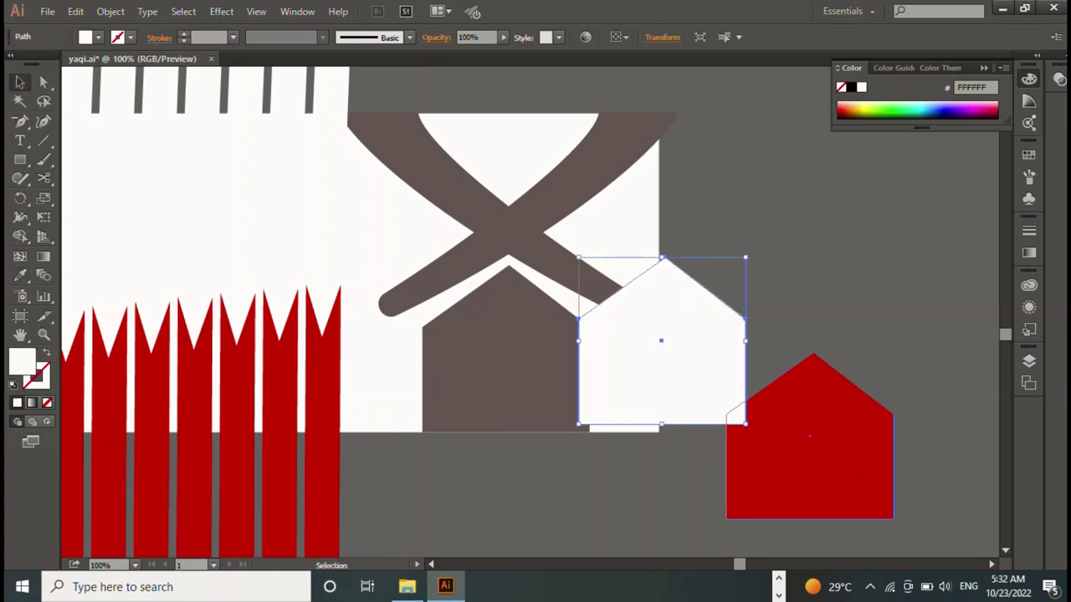
Send the white house backward and drag it over the grey house
{"action": "key", "text": "ctrl+shift+bracketleft"}
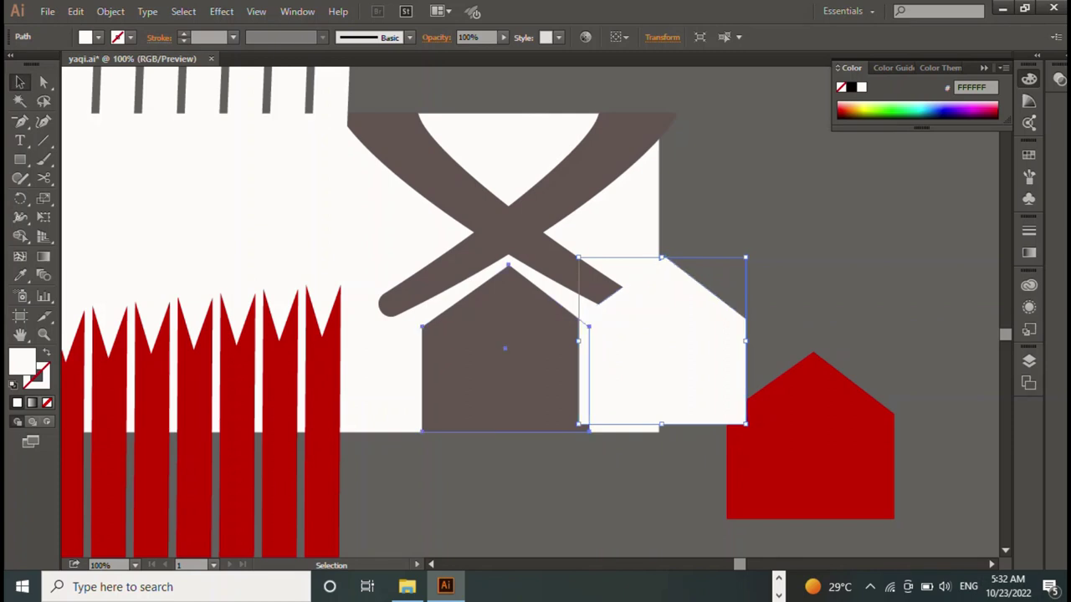
{"action": "left_click", "coordinate": [502, 351]}
{"action": "left_click_drag", "start_coordinate": [672, 333], "coordinate": [505, 356]}
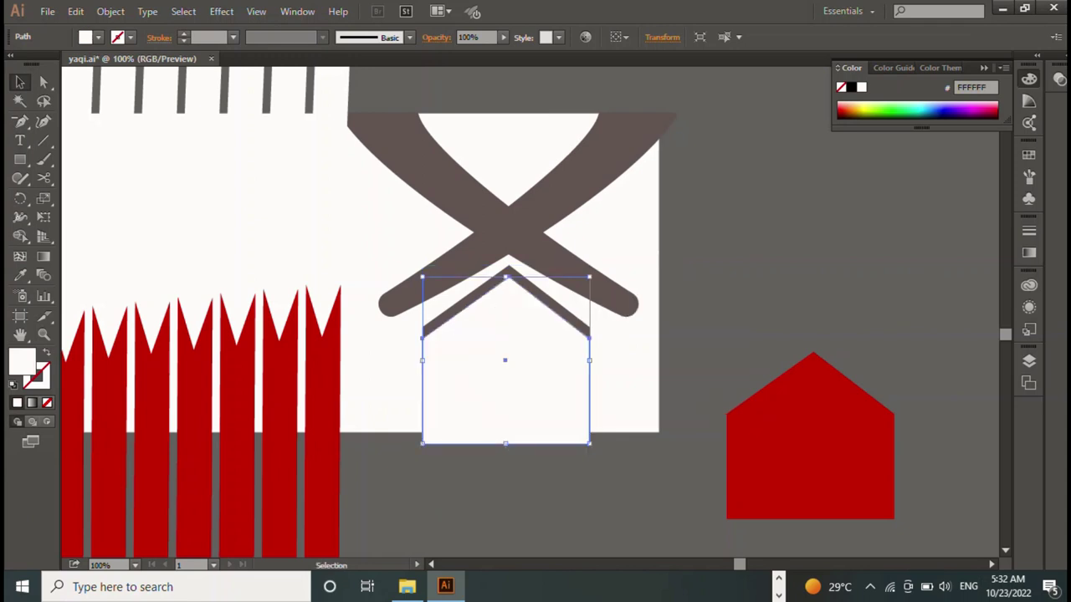
Move the spare red house copy over the white house
{"action": "left_click", "coordinate": [810, 452]}
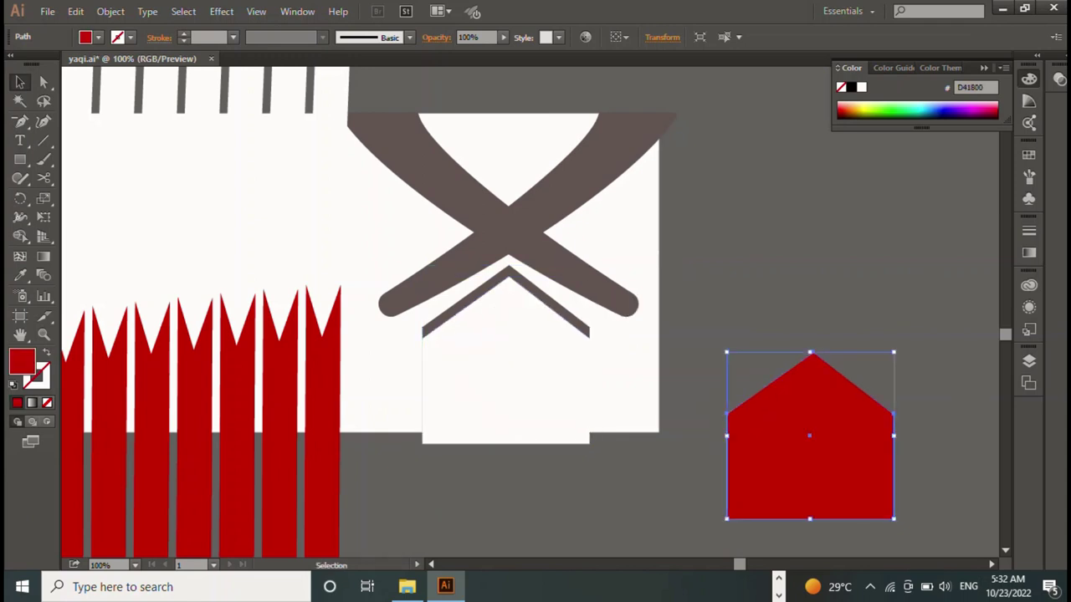
{"action": "left_click_drag", "start_coordinate": [830, 438], "coordinate": [505, 386]}
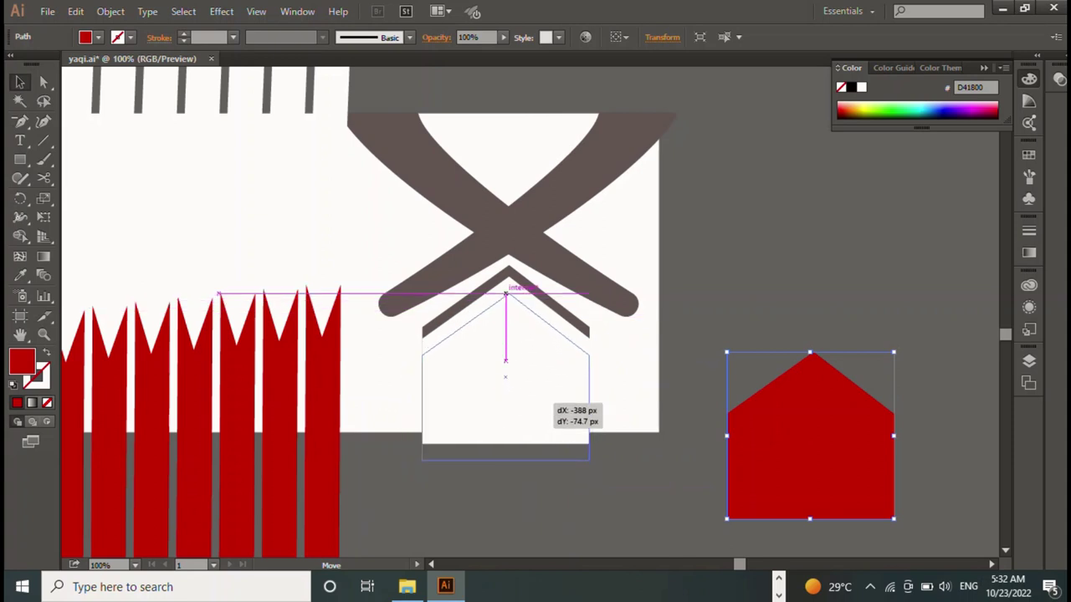
{"action": "left_click_drag", "start_coordinate": [506, 387], "coordinate": [506, 376]}
{"action": "key", "text": "ctrl+shift+a"}
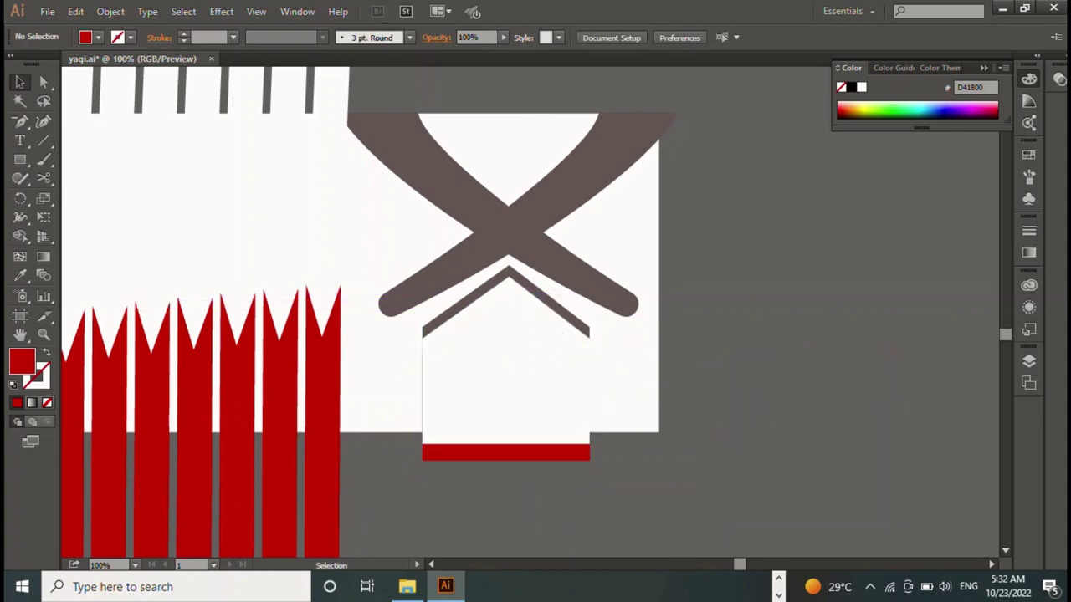
Bring the red house to the front with Arrange > Bring to Front
{"action": "left_click", "coordinate": [542, 456]}
{"action": "right_click", "coordinate": [542, 457]}
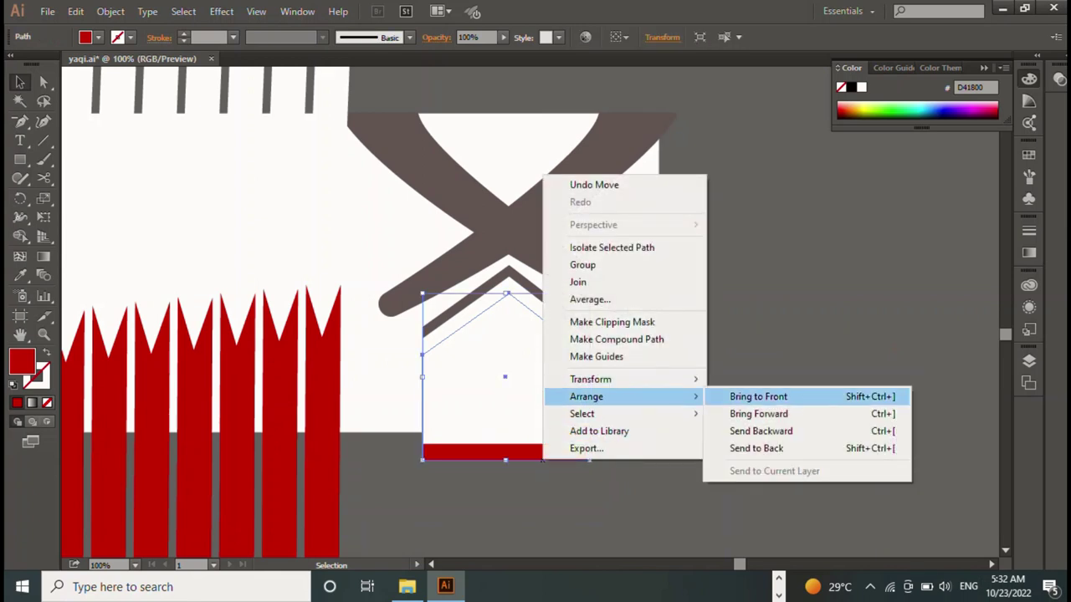
{"action": "left_click", "coordinate": [761, 446]}
{"action": "right_click", "coordinate": [507, 456]}
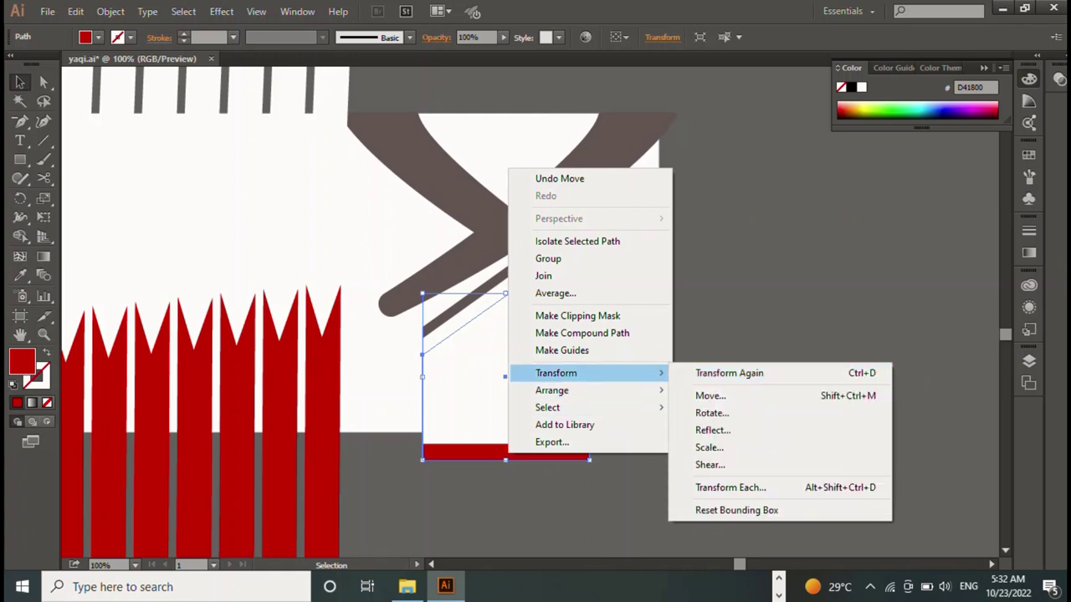
{"action": "left_click", "coordinate": [724, 390]}
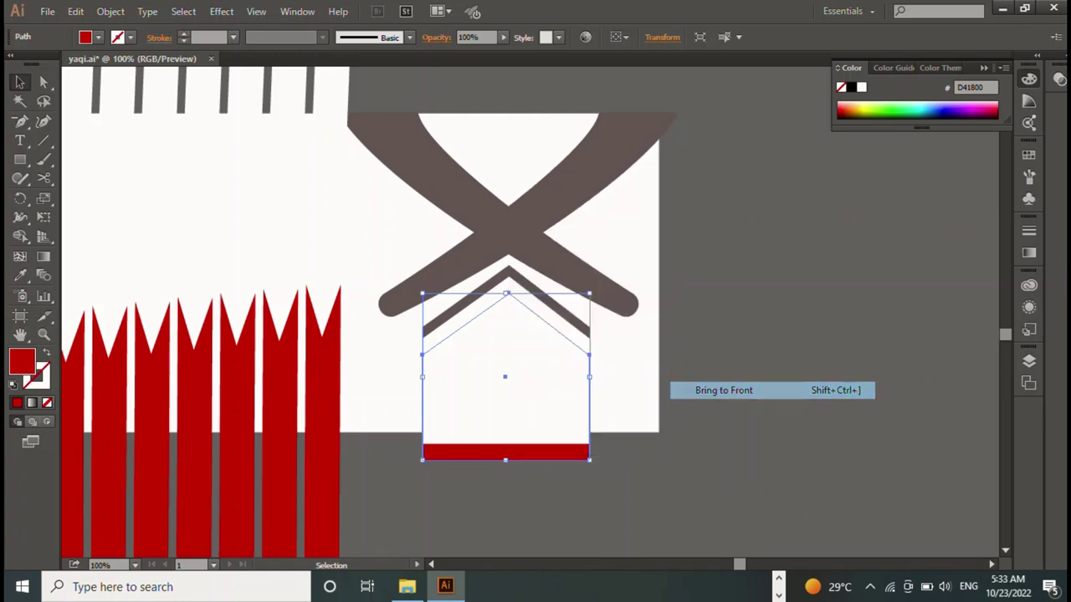
{"action": "key", "text": "ctrl+shift+a"}
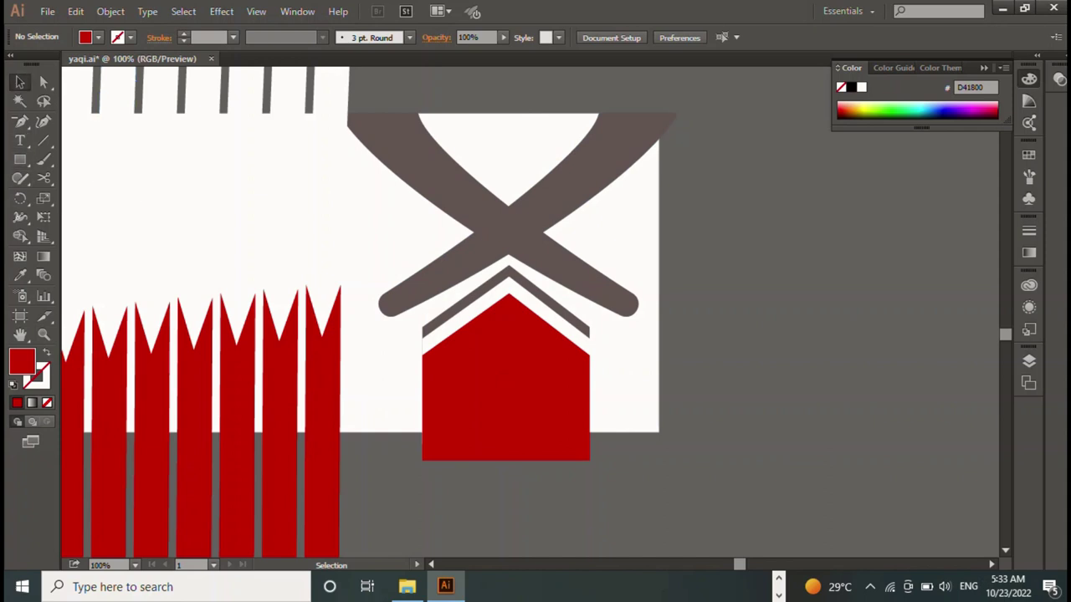
Draw a red bar about 367 × 27 px across the house's base, then reselect the house
{"action": "left_click_drag", "start_coordinate": [711, 354], "coordinate": [454, 418]}
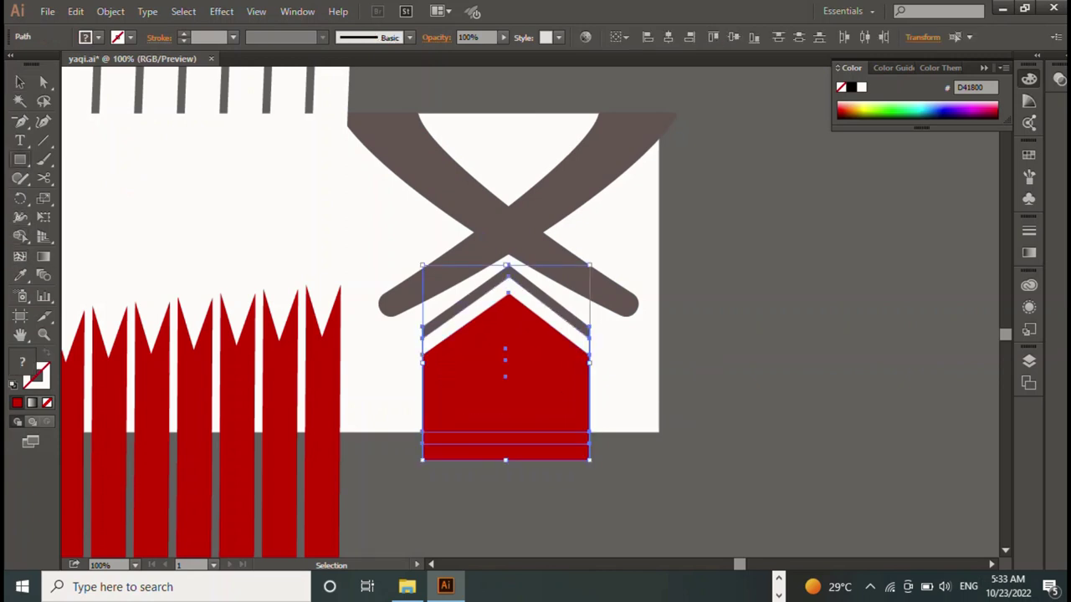
{"action": "key", "text": "m"}
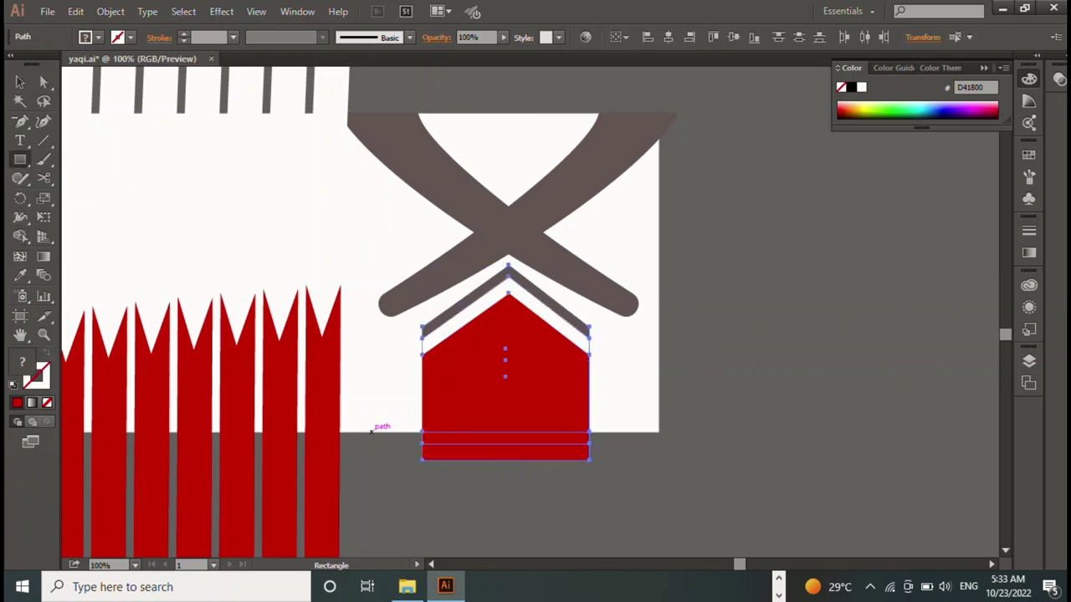
{"action": "left_click_drag", "start_coordinate": [370, 431], "coordinate": [659, 453]}
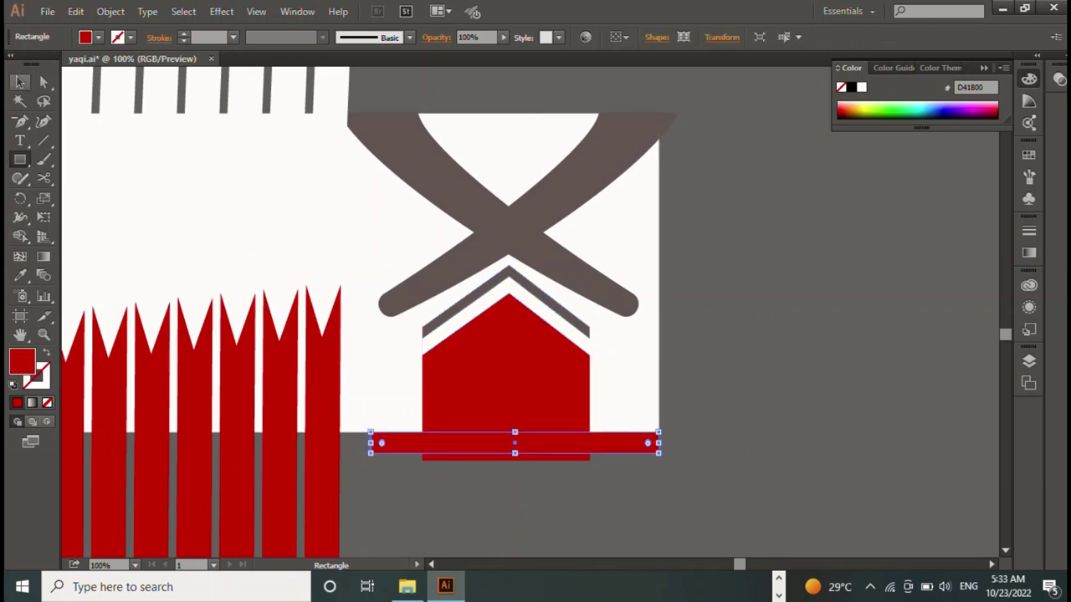
{"action": "left_click", "coordinate": [20, 81]}
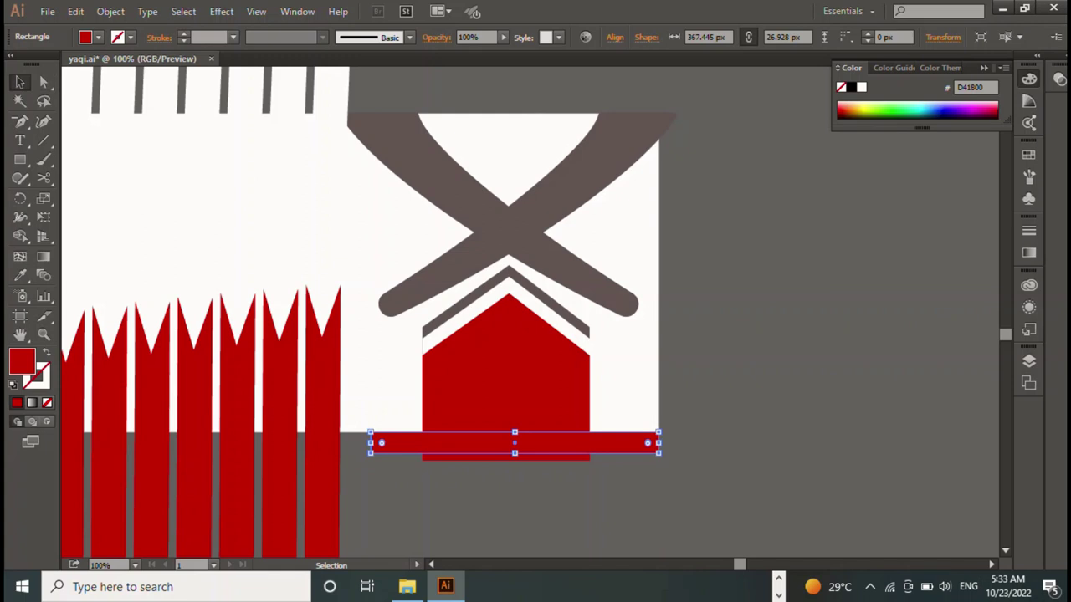
{"action": "key", "text": "ctrl+shift+a"}
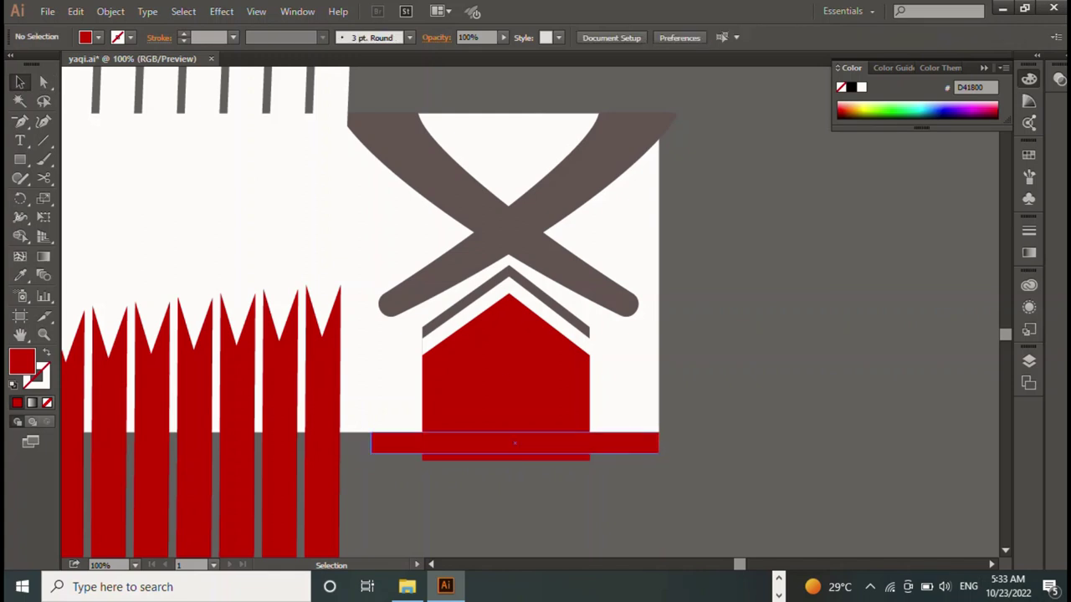
{"action": "left_click_drag", "start_coordinate": [758, 403], "coordinate": [494, 369]}
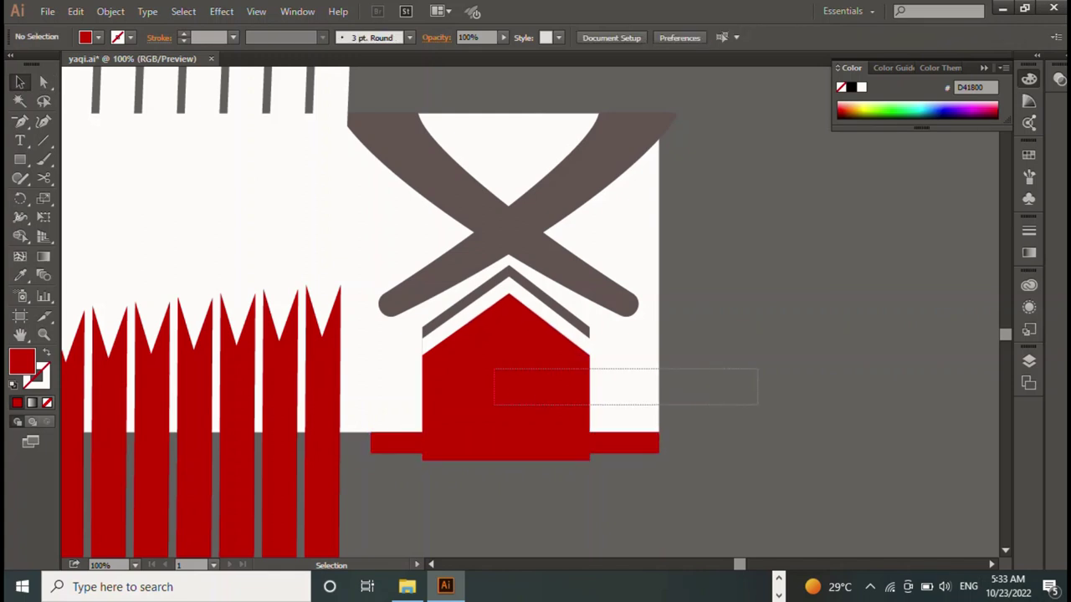
Use Shape Builder to delete the red bar and the house's overhang
{"action": "left_click", "coordinate": [623, 444], "text": "shift"}
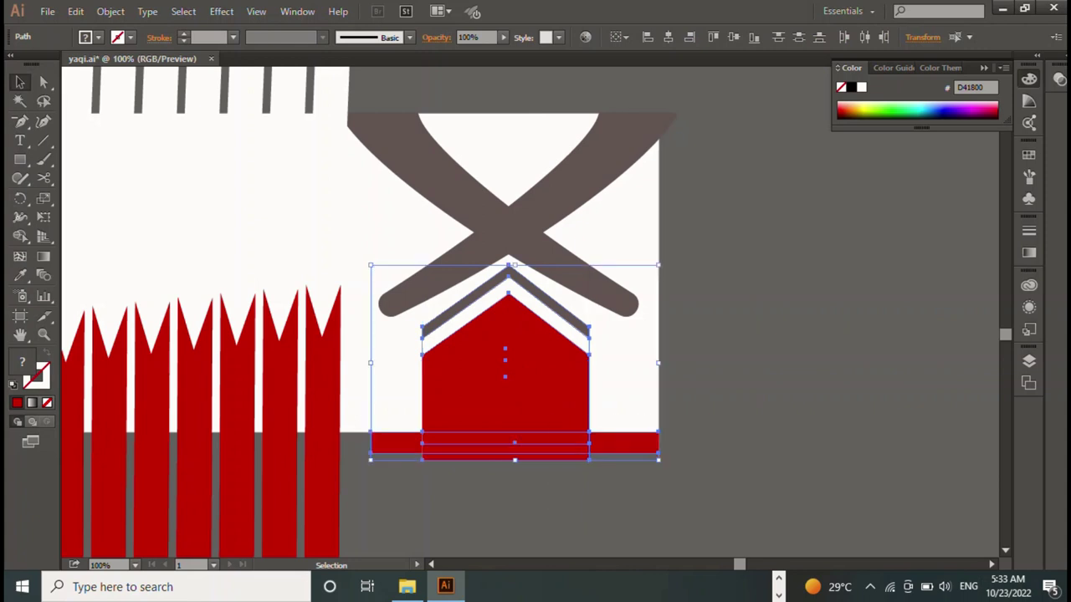
{"action": "key", "text": "shift+m"}
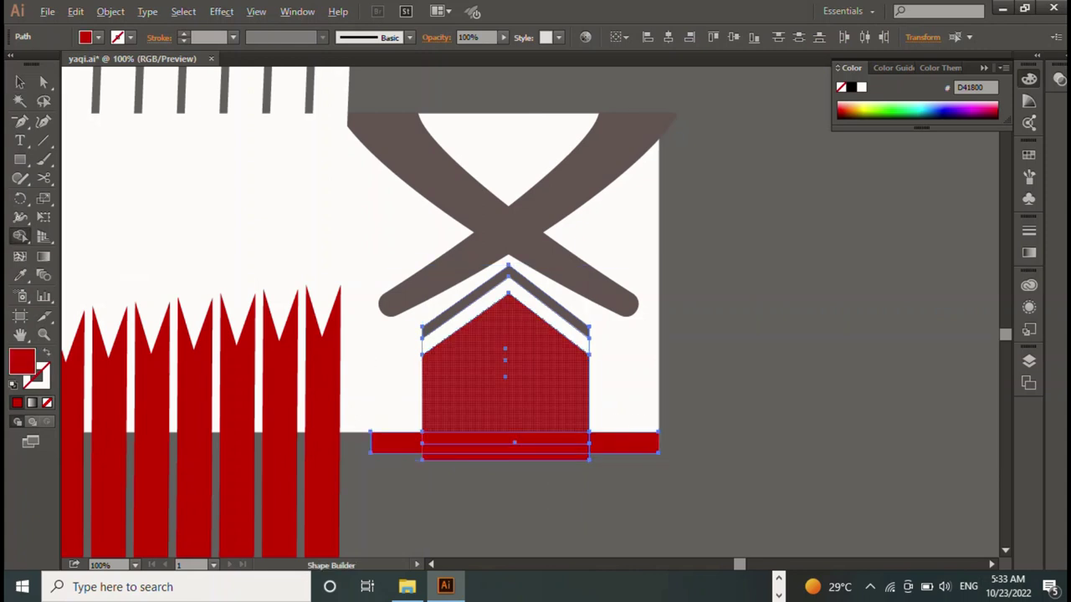
{"action": "mouse_move", "coordinate": [575, 505]}
{"action": "left_mouse_down"}
{"action": "mouse_move", "coordinate": [541, 445]}
{"action": "mouse_move", "coordinate": [636, 452]}
{"action": "left_mouse_up"}
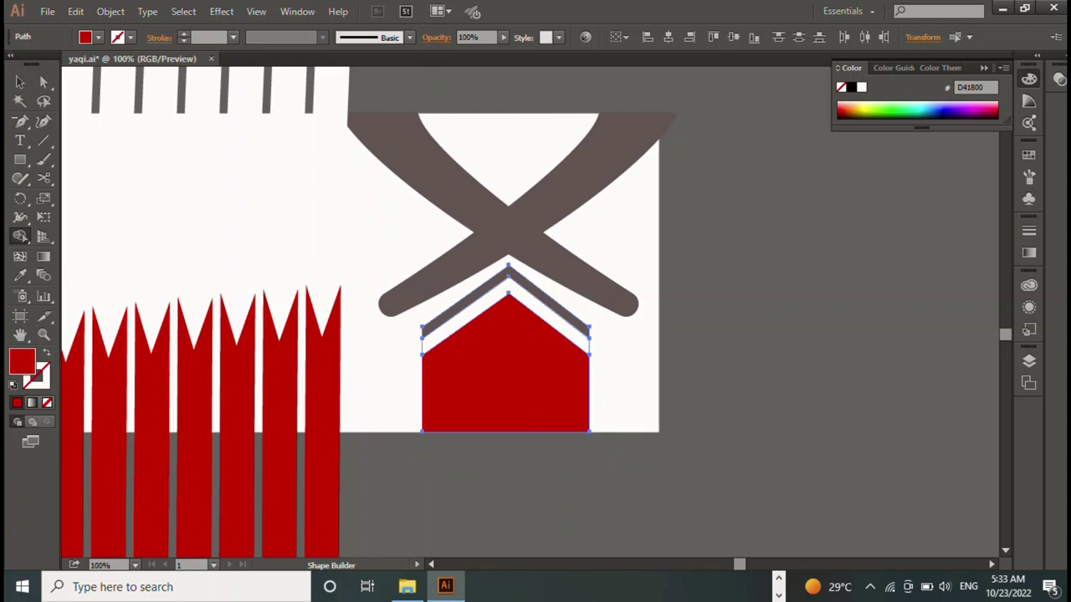
{"action": "key", "text": "v"}
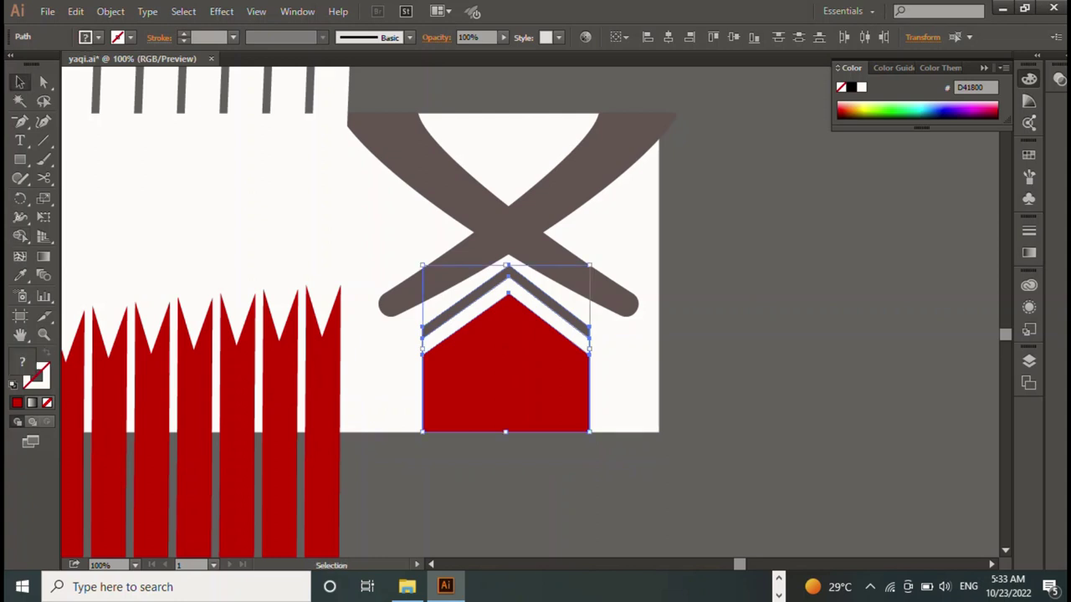
Group the house together with its chevrons
{"action": "right_click", "coordinate": [507, 376]}
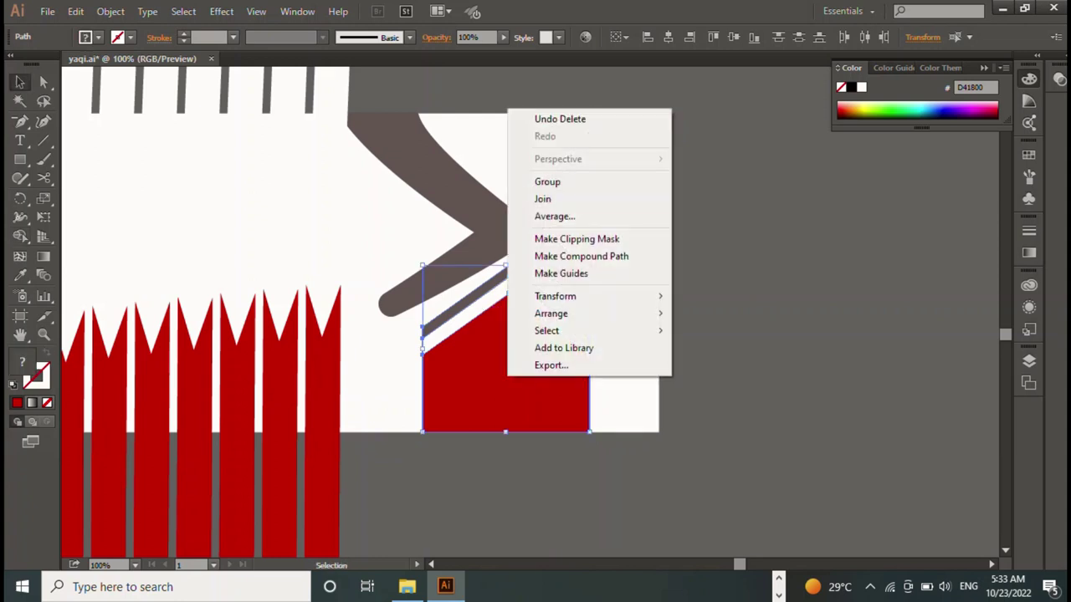
{"action": "left_click", "coordinate": [548, 182]}
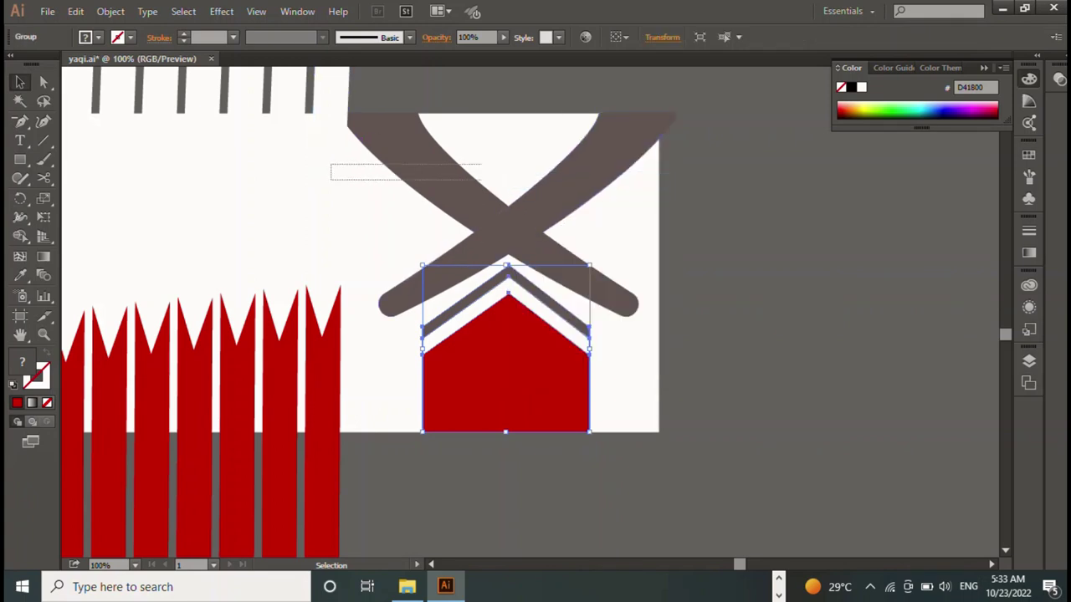
{"action": "left_click_drag", "start_coordinate": [330, 164], "coordinate": [558, 186]}
{"action": "left_click", "coordinate": [523, 111]}
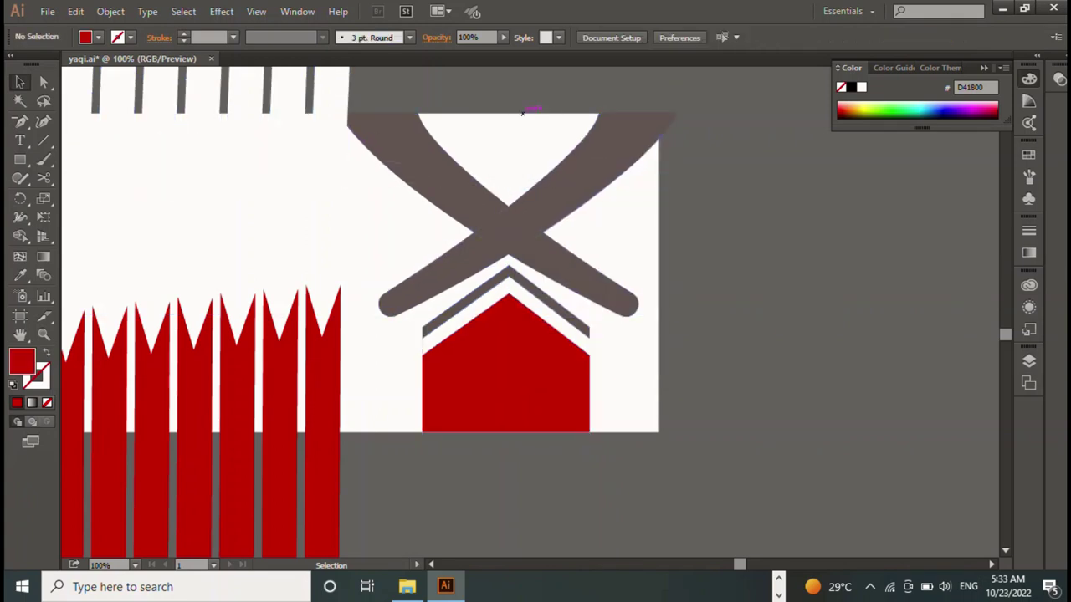
Group the two crossed grey swooshes into one X object
{"action": "left_click_drag", "start_coordinate": [401, 226], "coordinate": [624, 215]}
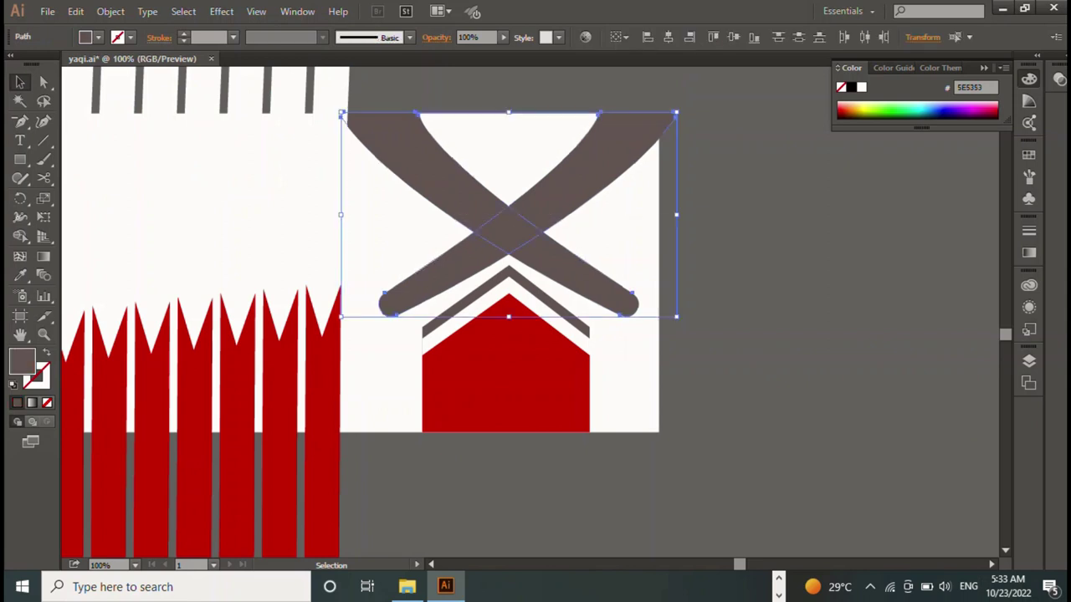
{"action": "right_click", "coordinate": [624, 215]}
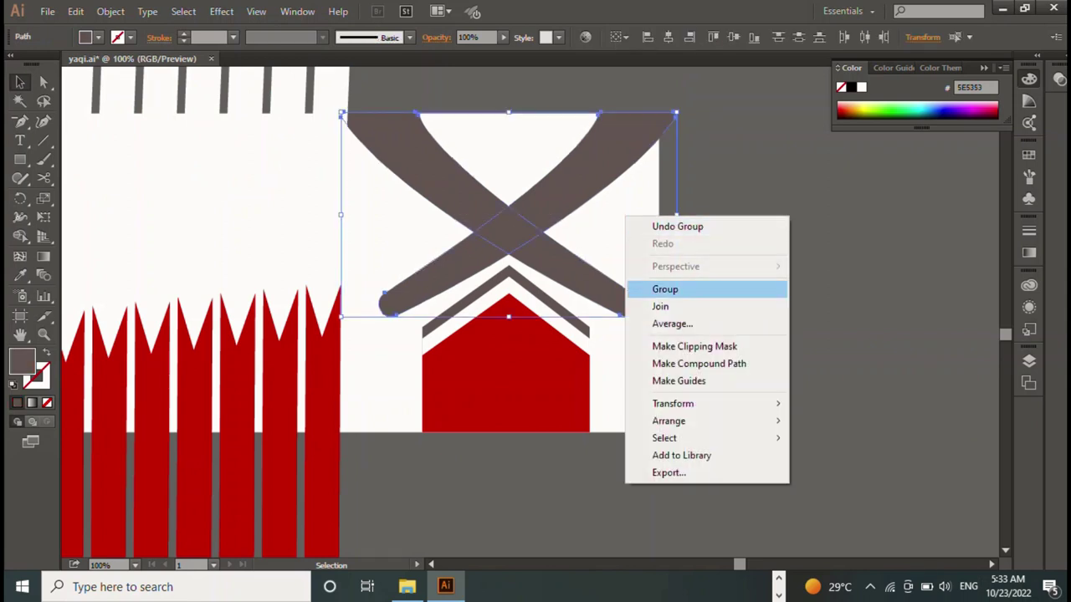
{"action": "left_click", "coordinate": [665, 289]}
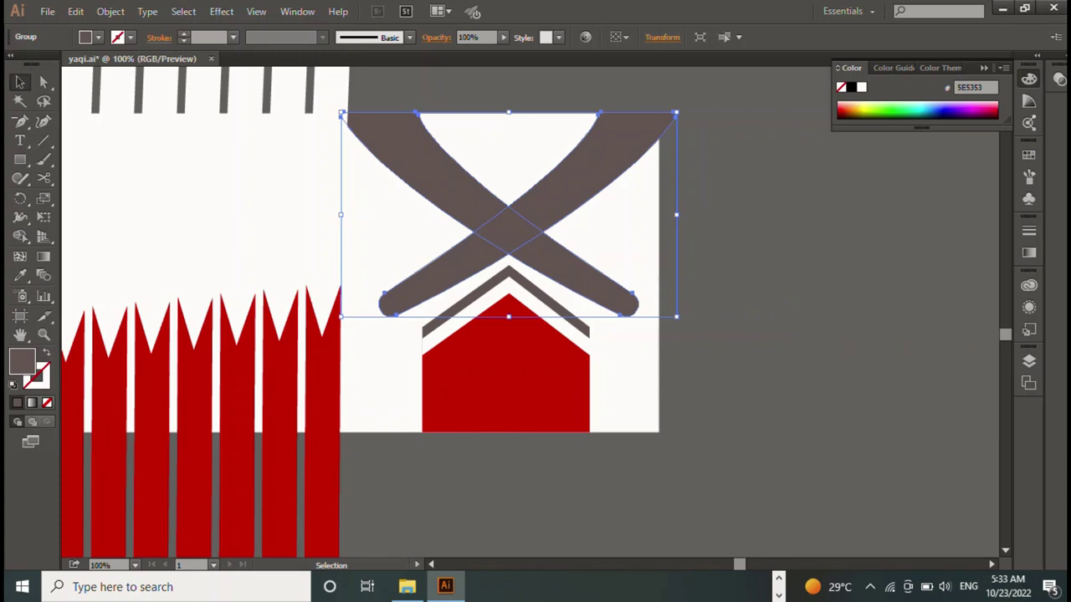
{"action": "left_click", "coordinate": [20, 235]}
{"action": "left_click", "coordinate": [20, 236]}
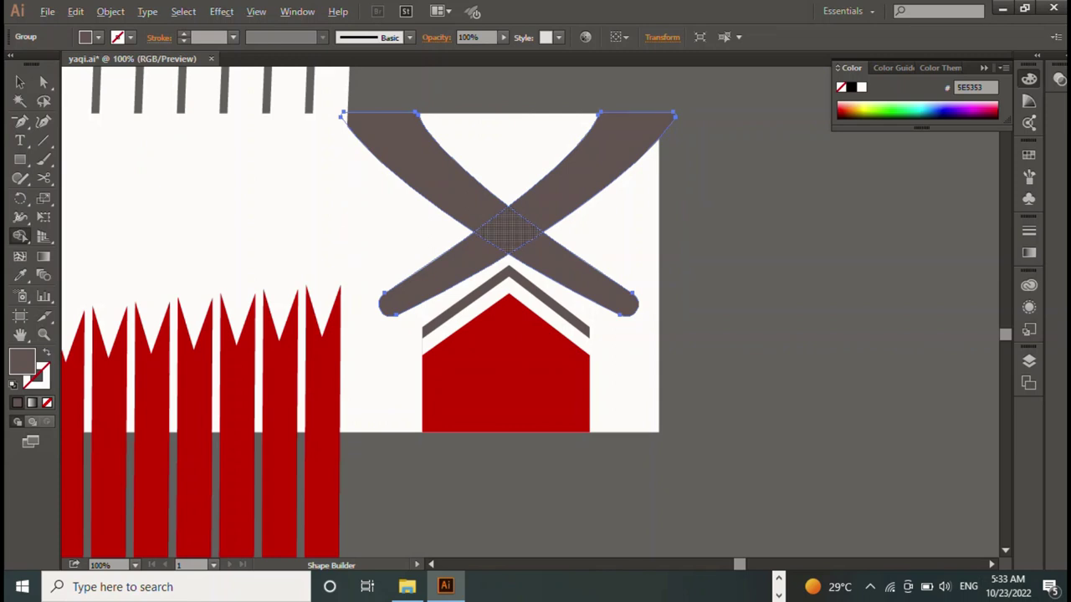
Delete the swooshes' overlapping centre with Shape Builder, leaving a white diamond-shaped gap
{"action": "left_click", "coordinate": [508, 230], "text": "alt"}
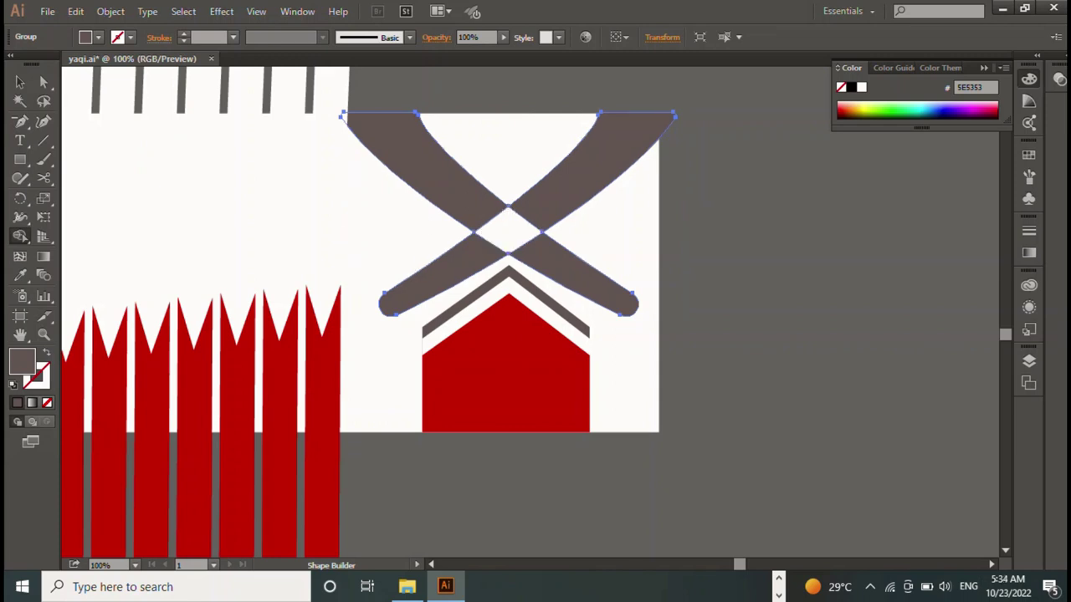
{"action": "key", "text": "v"}
{"action": "key", "text": "ctrl+shift+a"}
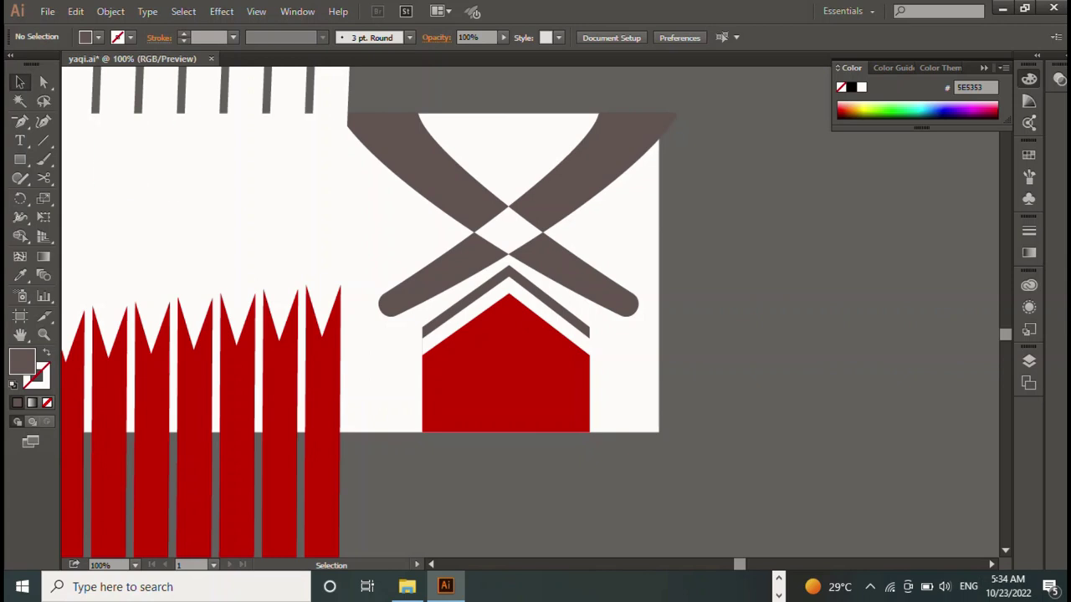
{"action": "key", "text": "y"}
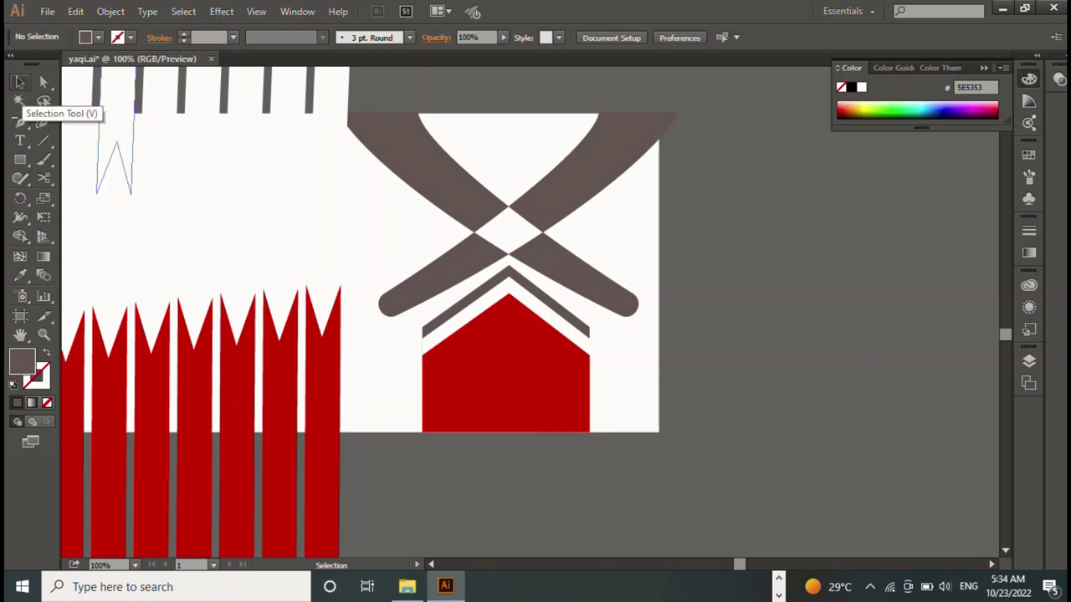
{"action": "left_click", "coordinate": [20, 82]}
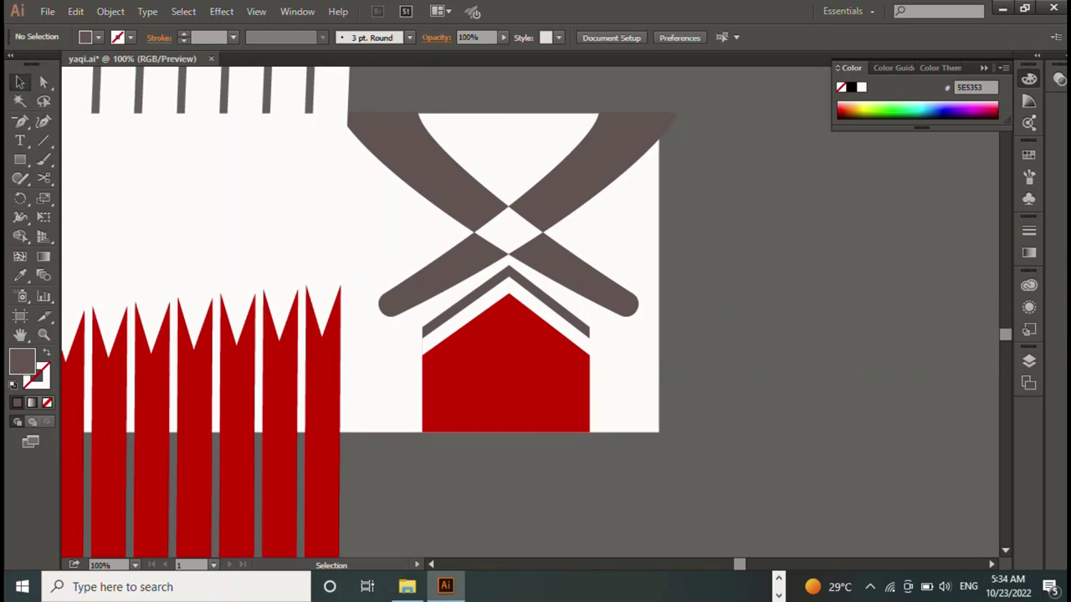
{"action": "left_click", "coordinate": [20, 159]}
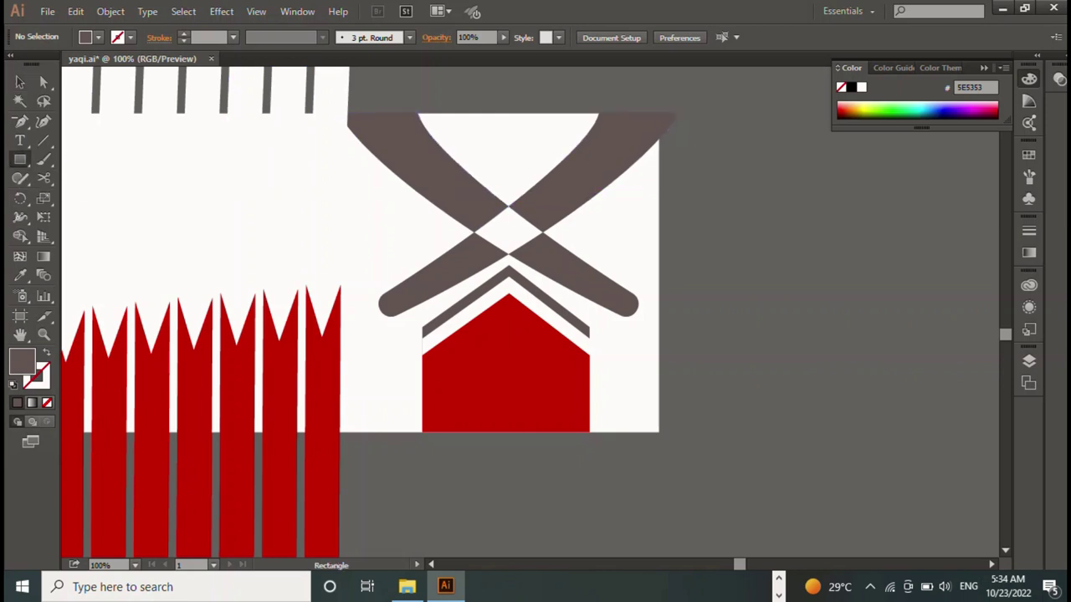
Draw a small square, rotate it into a diamond, and place it over the swoosh crossing
{"action": "left_click_drag", "start_coordinate": [750, 205], "coordinate": [802, 247]}
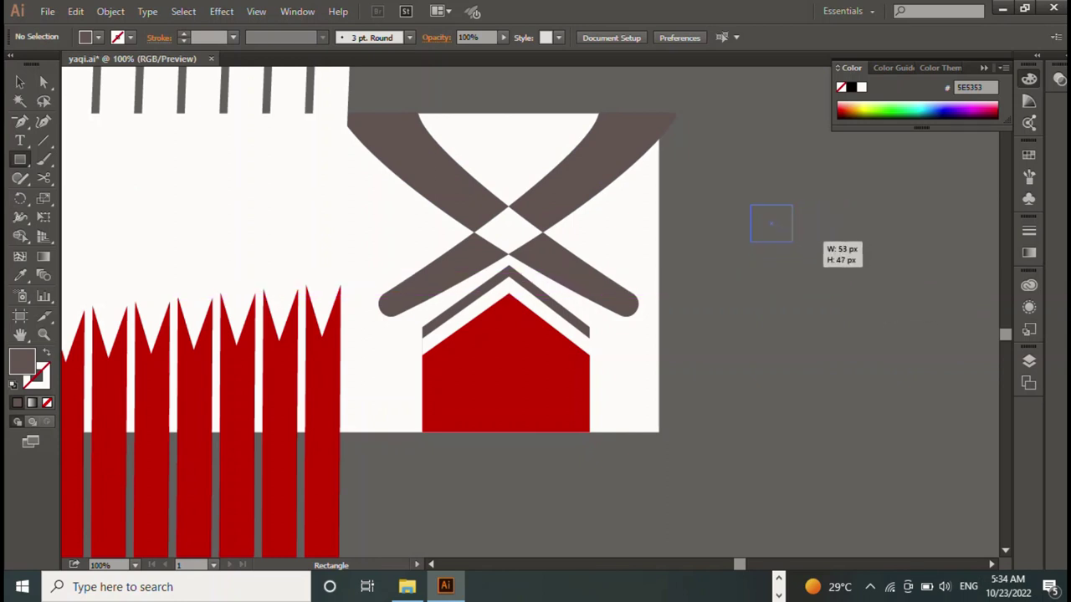
{"action": "left_click_drag", "start_coordinate": [803, 247], "coordinate": [794, 242]}
{"action": "key", "text": "v"}
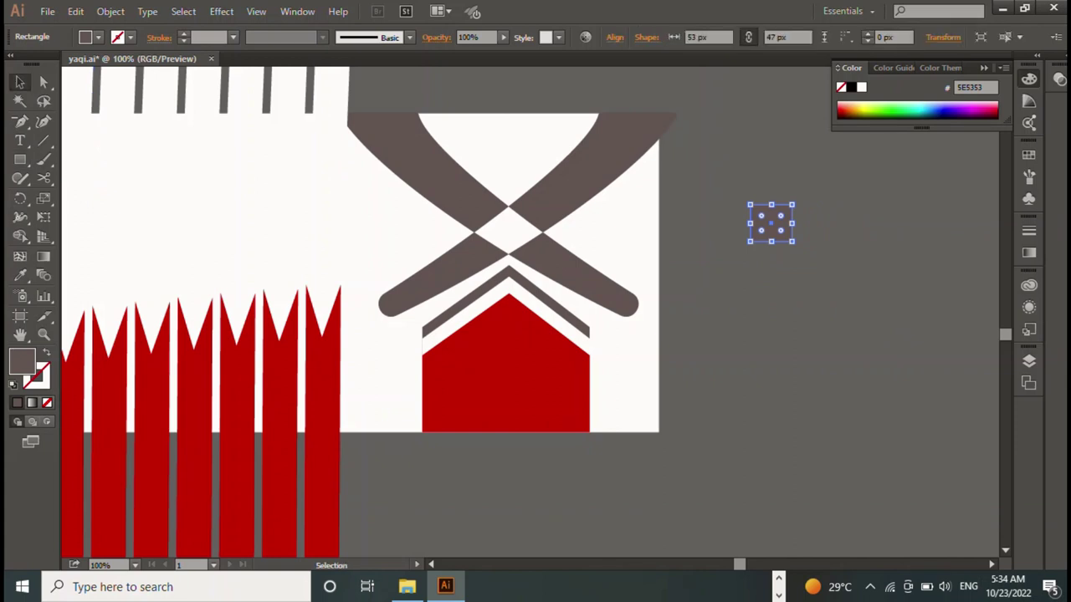
{"action": "mouse_move", "coordinate": [799, 202]}
{"action": "left_mouse_down"}
{"action": "mouse_move", "coordinate": [813, 216]}
{"action": "mouse_move", "coordinate": [505, 229]}
{"action": "left_mouse_up"}
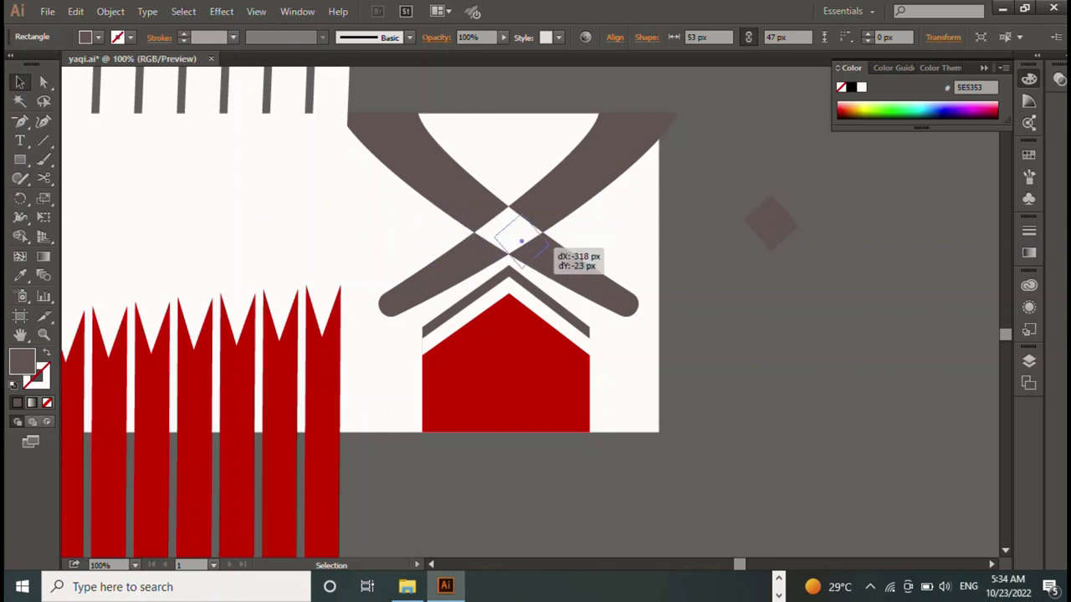
{"action": "mouse_move", "coordinate": [505, 229]}
{"action": "left_mouse_down"}
{"action": "mouse_move", "coordinate": [502, 253]}
{"action": "mouse_move", "coordinate": [548, 231]}
{"action": "left_mouse_up"}
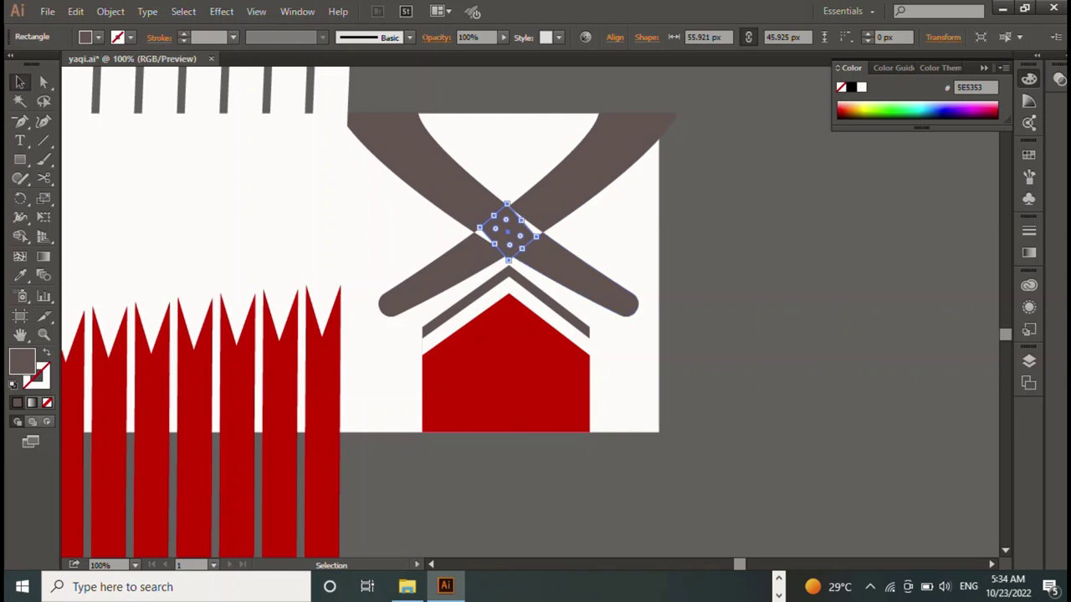
{"action": "key", "text": "ctrl+shift+a"}
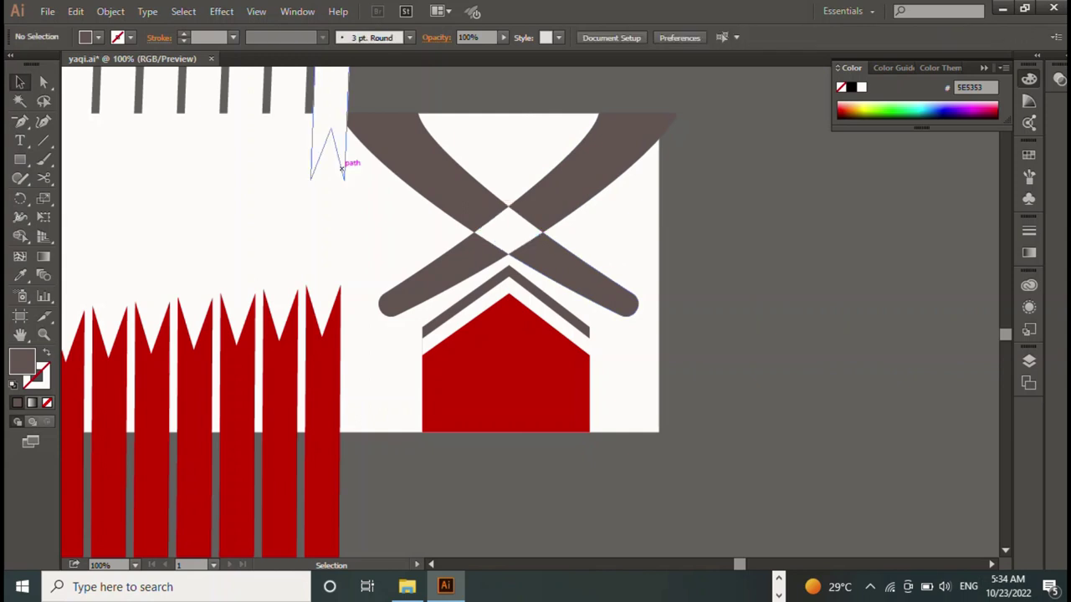
Draw a rectangle covering the tops of the thin strips above the panel
{"action": "key", "text": "a"}
{"action": "scroll", "coordinate": [341, 167], "scroll_direction": "down", "scroll_amount": 1, "text": "alt"}
{"action": "scroll", "coordinate": [341, 168], "scroll_direction": "down", "scroll_amount": 1, "text": "alt"}
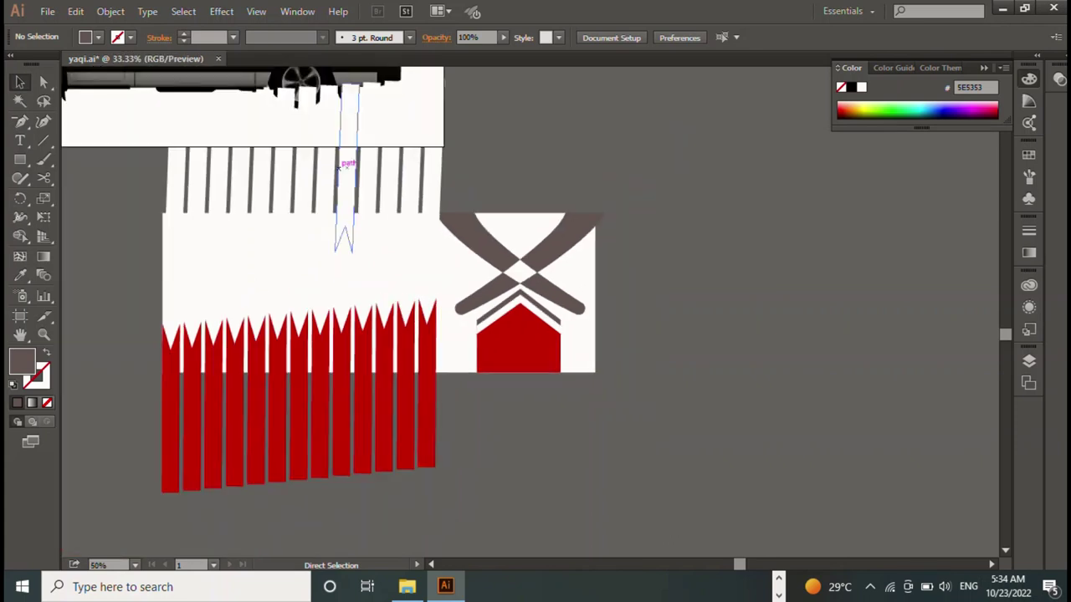
{"action": "scroll", "coordinate": [342, 167], "scroll_direction": "down", "scroll_amount": 1, "text": "alt"}
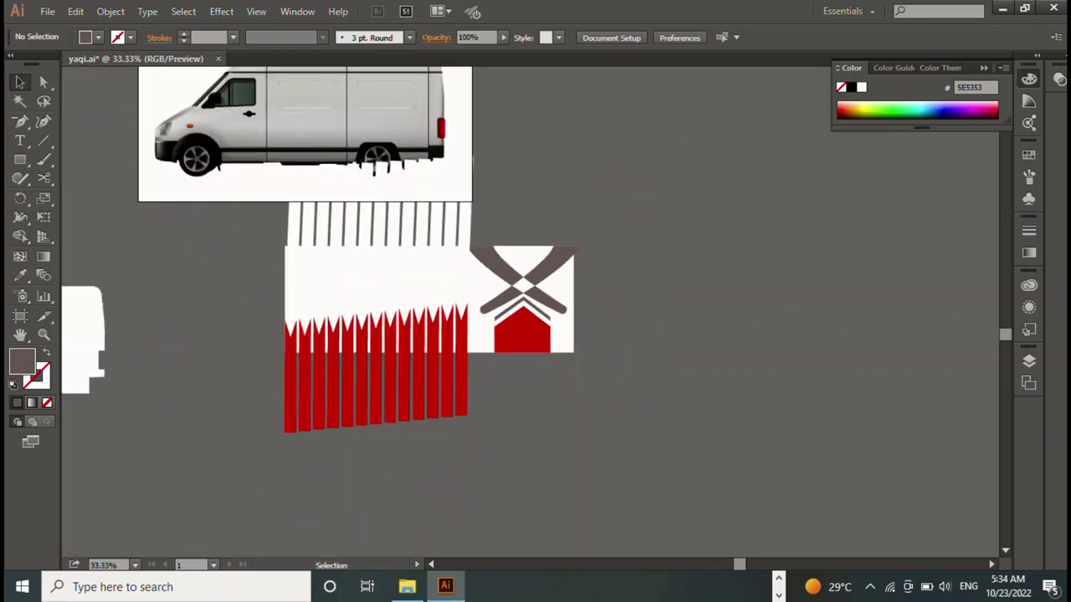
{"action": "left_click", "coordinate": [20, 159]}
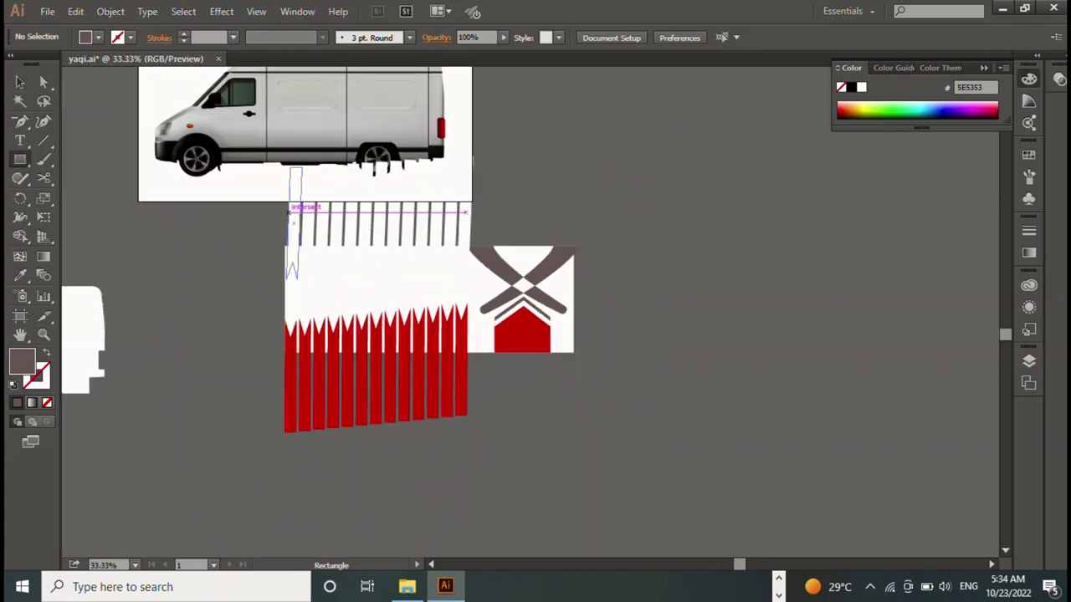
{"action": "left_click_drag", "start_coordinate": [265, 188], "coordinate": [552, 247]}
Remove the rectangle and the strips' overhang with Shape Builder, leaving zigzag teeth along the panel top
{"action": "key", "text": "v"}
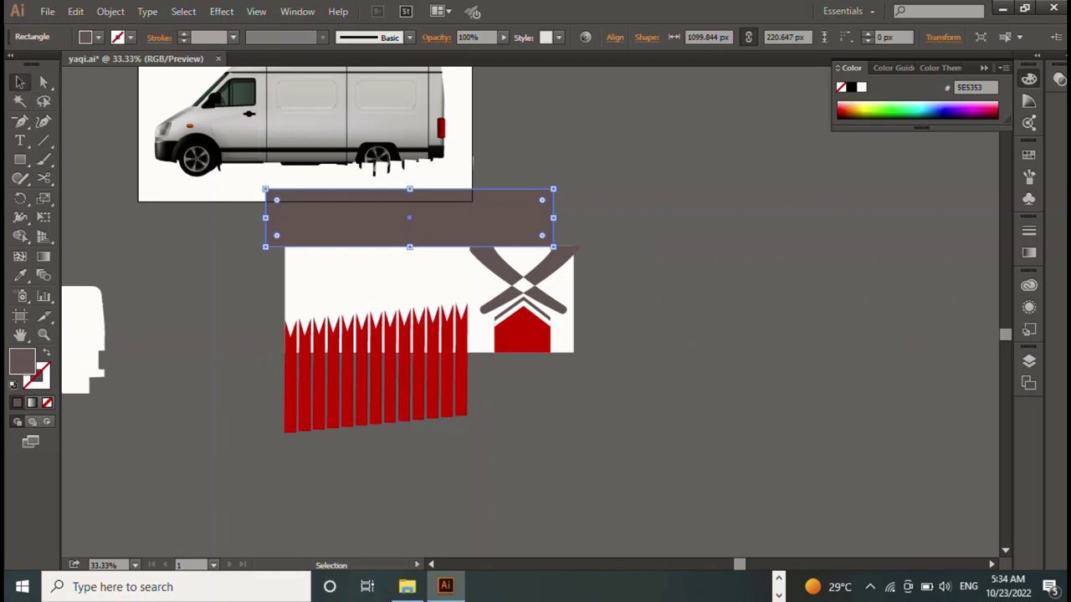
{"action": "left_click", "coordinate": [374, 225], "text": "shift"}
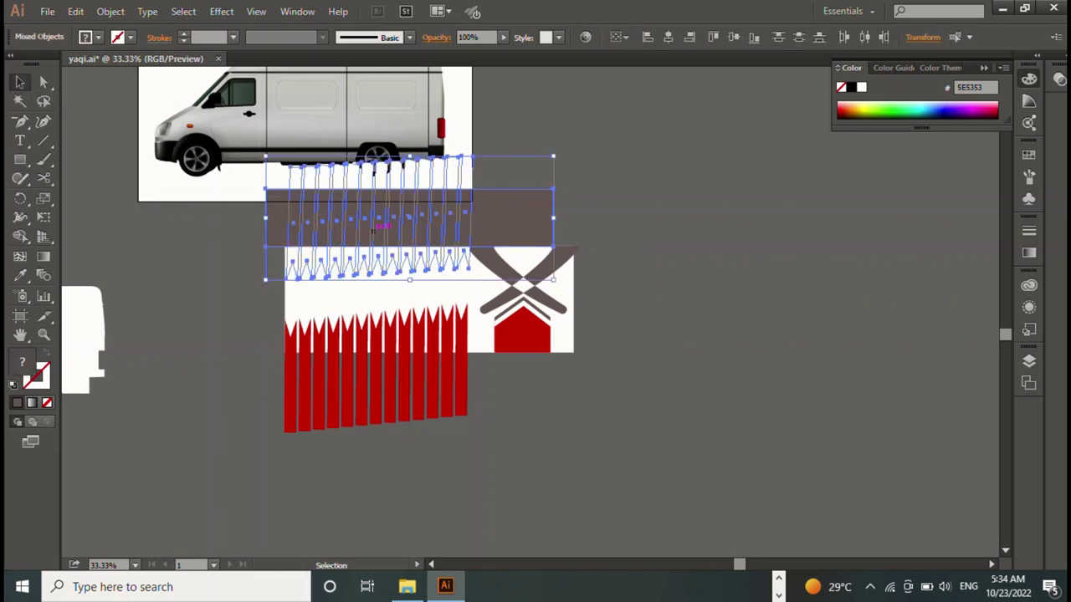
{"action": "left_click", "coordinate": [21, 236]}
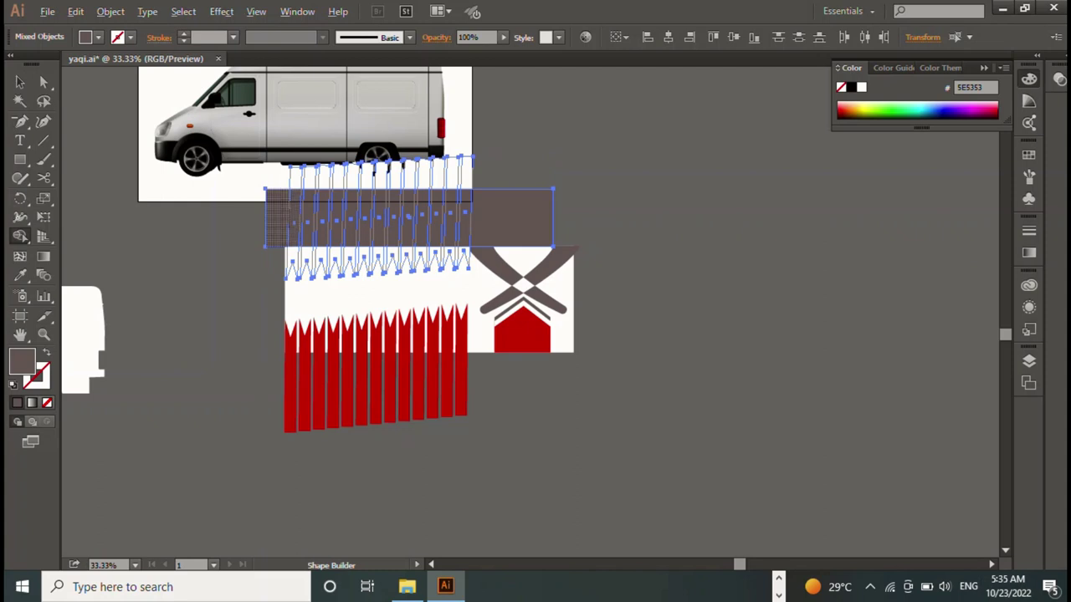
{"action": "left_click_drag", "start_coordinate": [286, 204], "coordinate": [406, 197]}
{"action": "left_click_drag", "start_coordinate": [267, 193], "coordinate": [565, 198]}
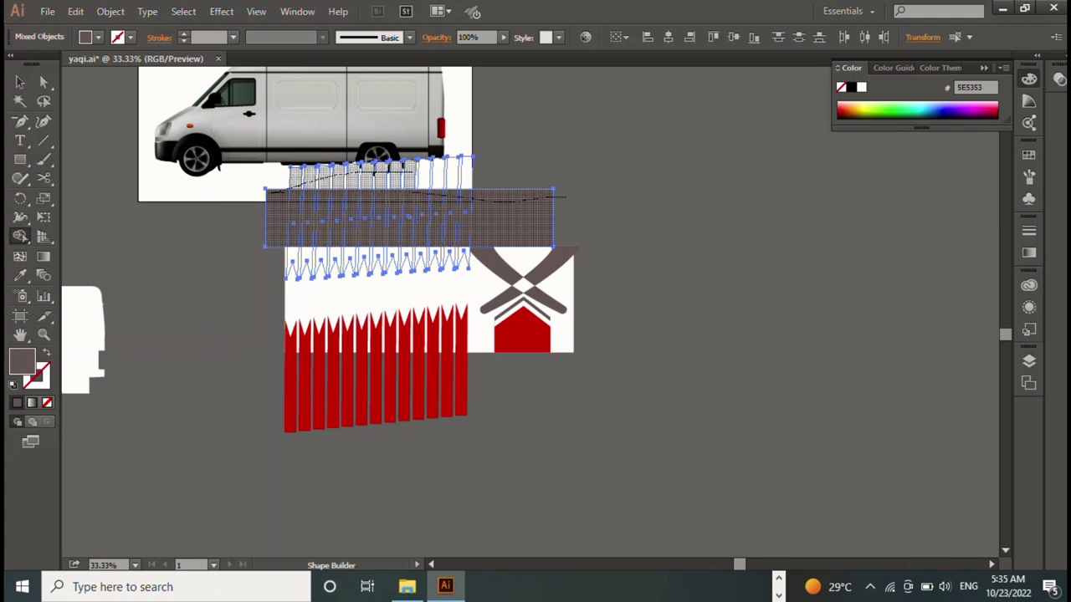
{"action": "left_click_drag", "start_coordinate": [276, 175], "coordinate": [473, 167]}
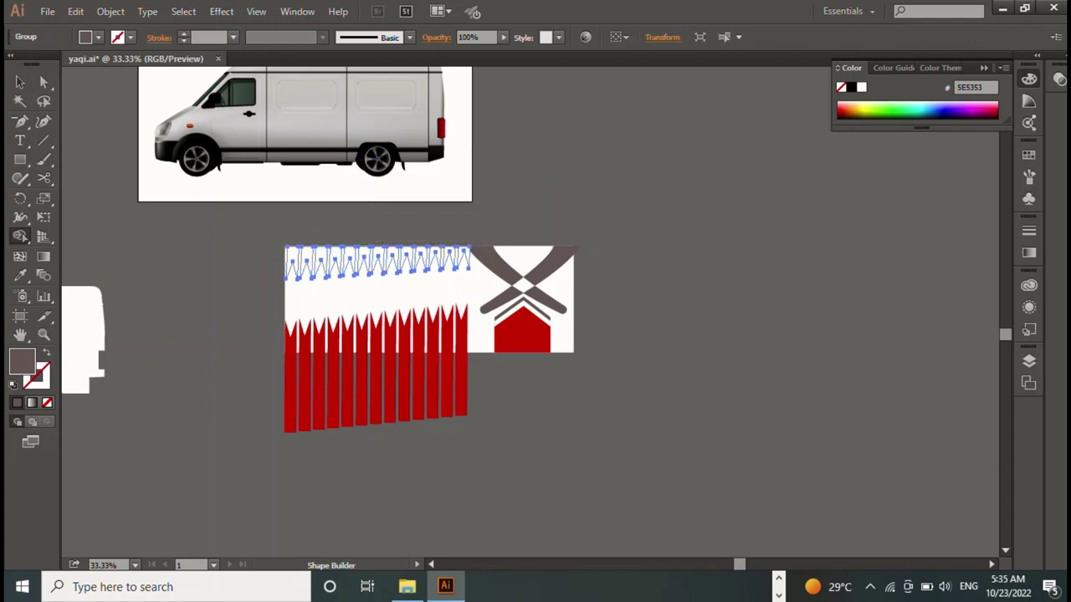
{"action": "key", "text": "v"}
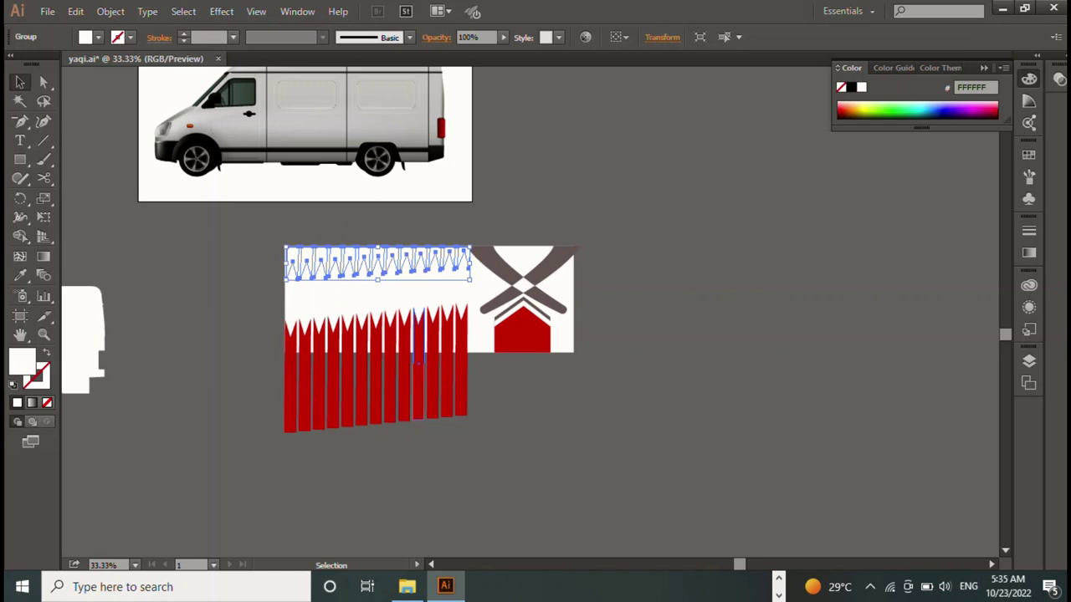
Draw a white rectangle below the panel and select it with the red stripes
{"action": "left_click", "coordinate": [20, 159]}
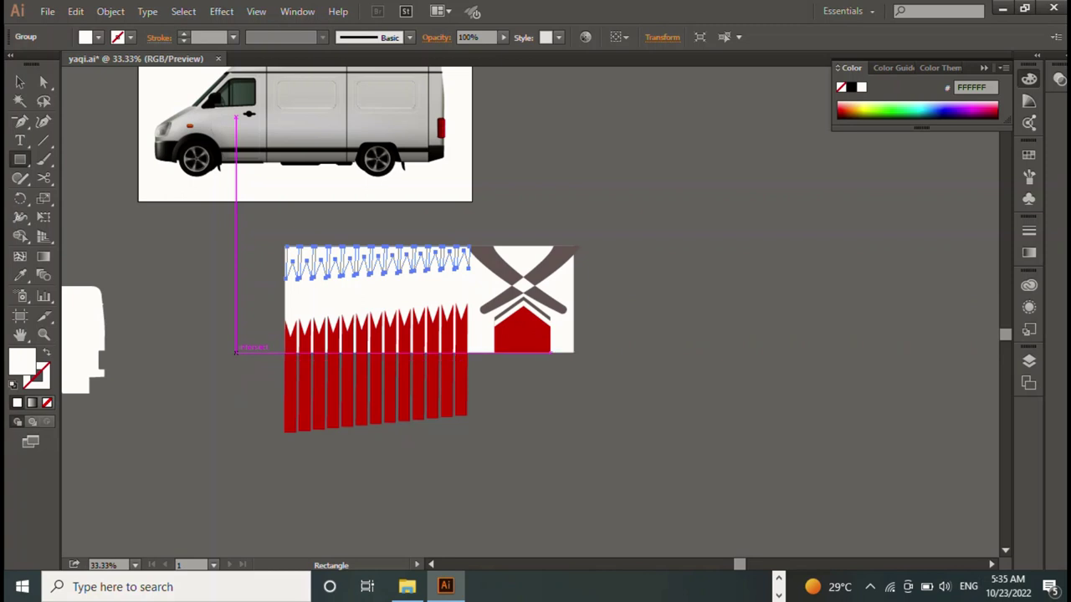
{"action": "left_click_drag", "start_coordinate": [235, 352], "coordinate": [619, 458]}
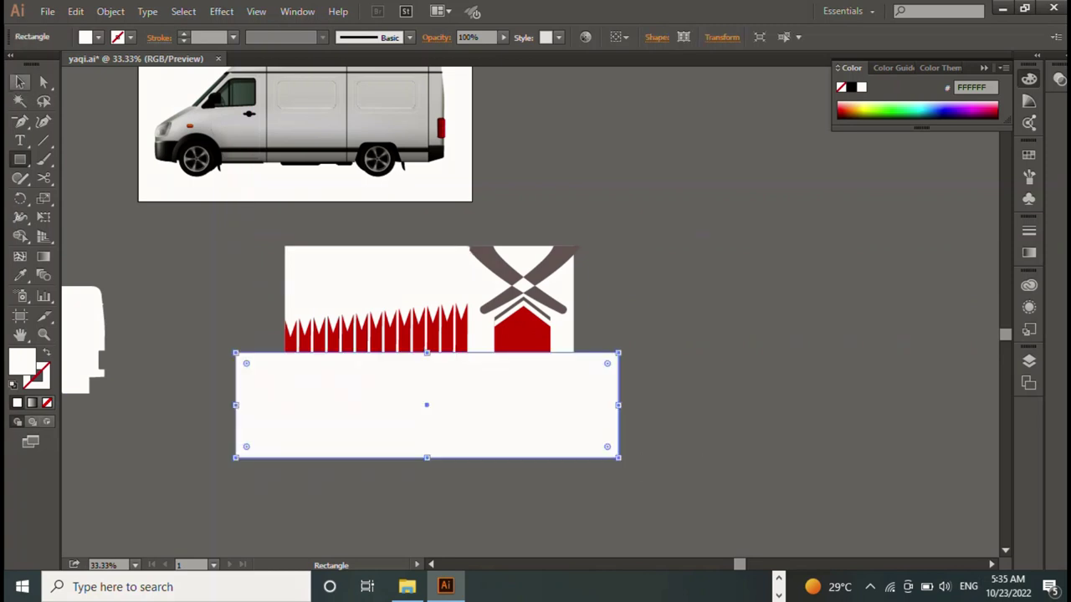
{"action": "key", "text": "v"}
{"action": "left_click", "coordinate": [376, 335], "text": "shift"}
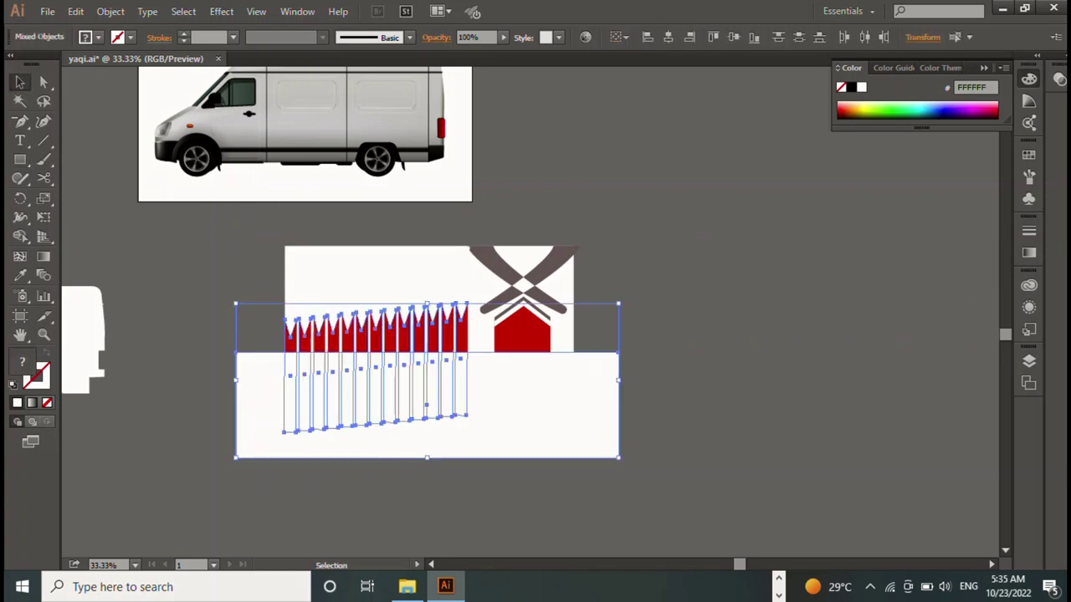
Remove the rectangle and red stripe parts below the panel's bottom edge with Shape Builder
{"action": "key", "text": "shift+m"}
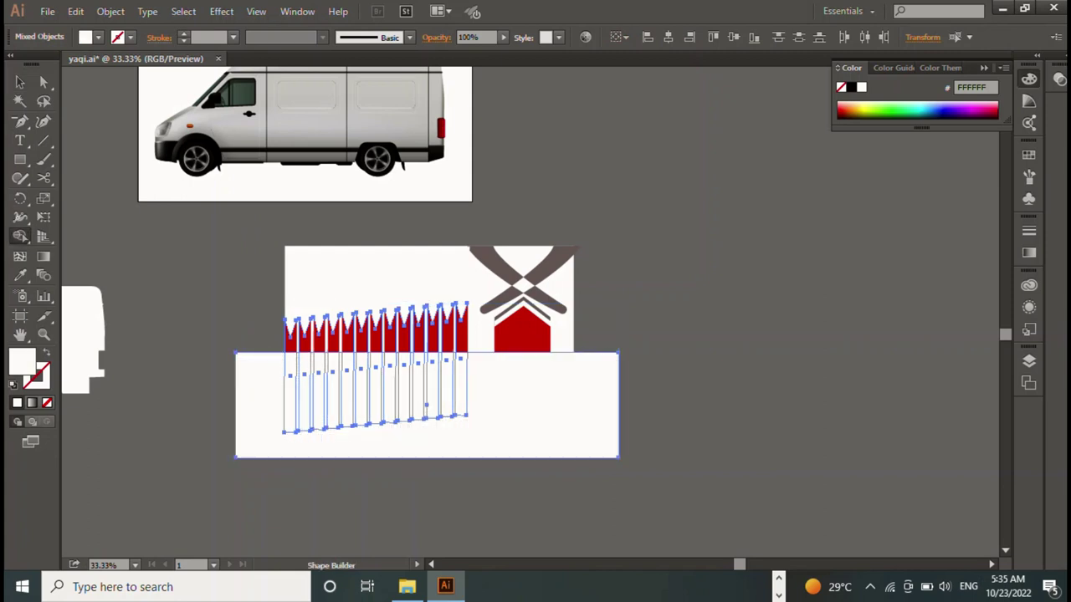
{"action": "left_click_drag", "start_coordinate": [633, 399], "coordinate": [245, 377]}
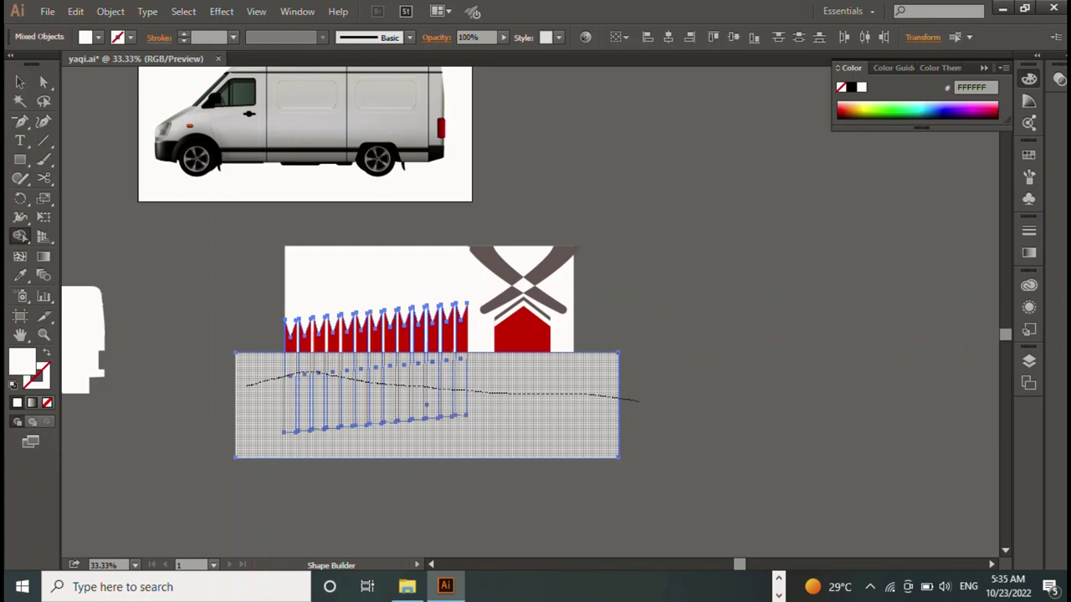
{"action": "key", "text": "v"}
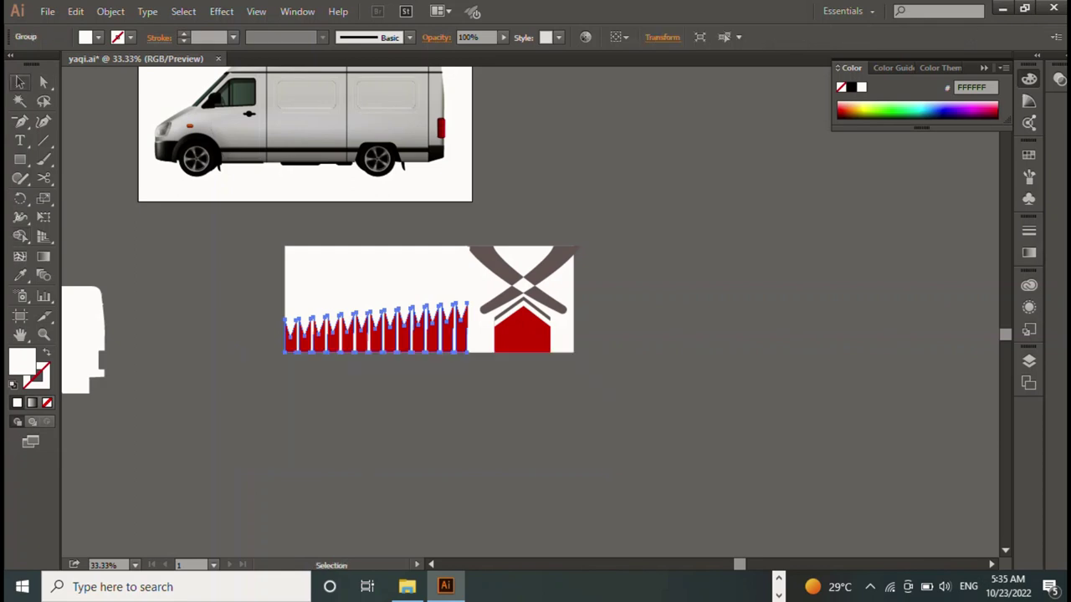
{"action": "key", "text": "ctrl"}
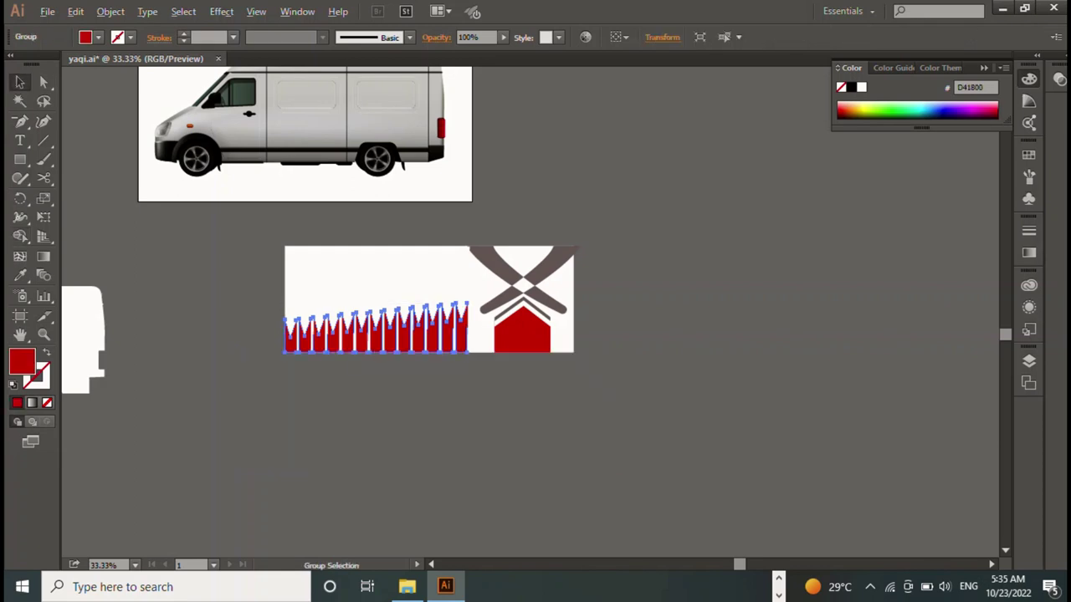
{"action": "key", "text": "ctrl+a"}
Fill the panel's background rectangle with black (000000)
{"action": "key", "text": "ctrl+shift+a"}
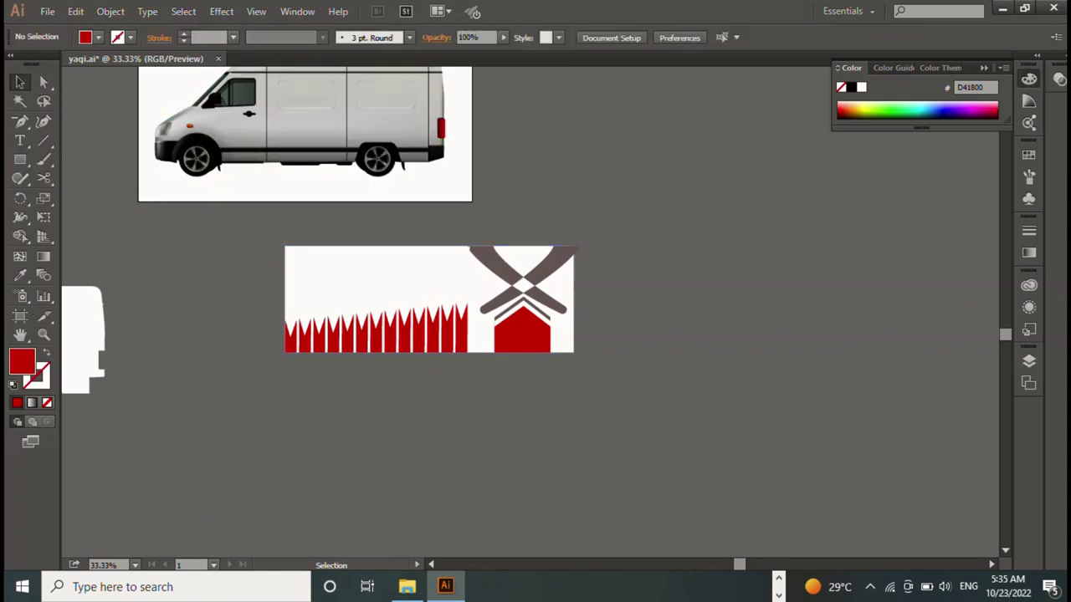
{"action": "left_click", "coordinate": [366, 107]}
{"action": "key", "text": "ctrl+shift+a"}
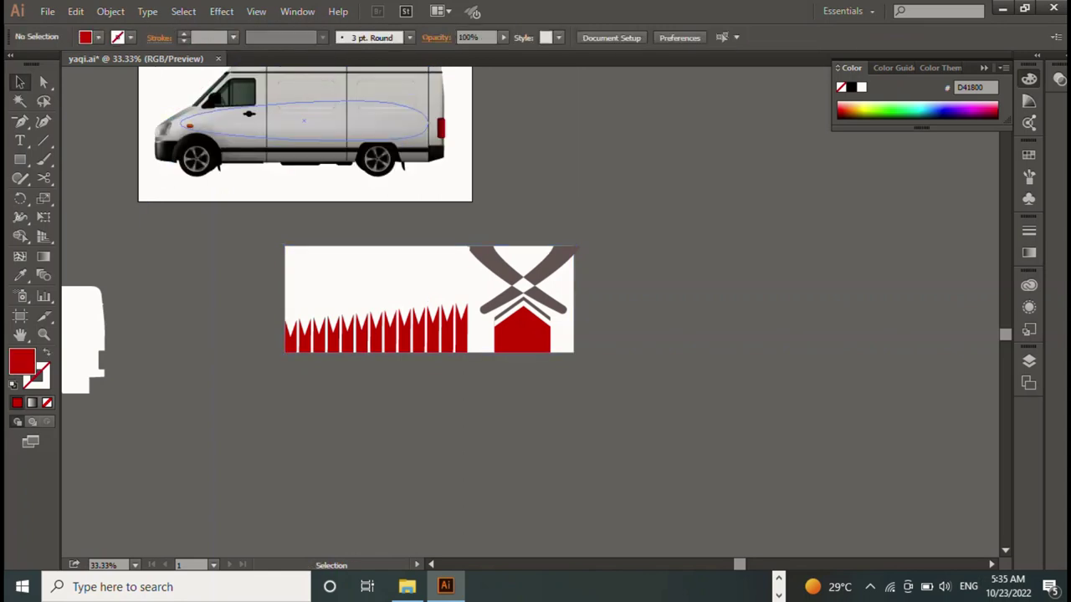
{"action": "left_click", "coordinate": [444, 255]}
{"action": "left_click", "coordinate": [377, 293]}
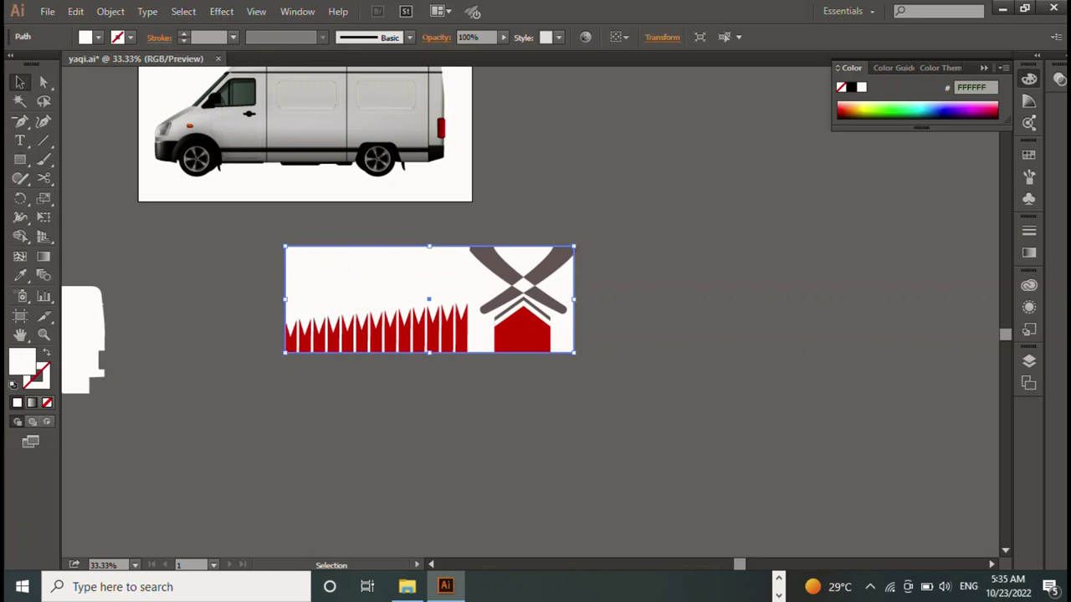
{"action": "left_click", "coordinate": [850, 87]}
{"action": "key", "text": "ctrl+shift+a"}
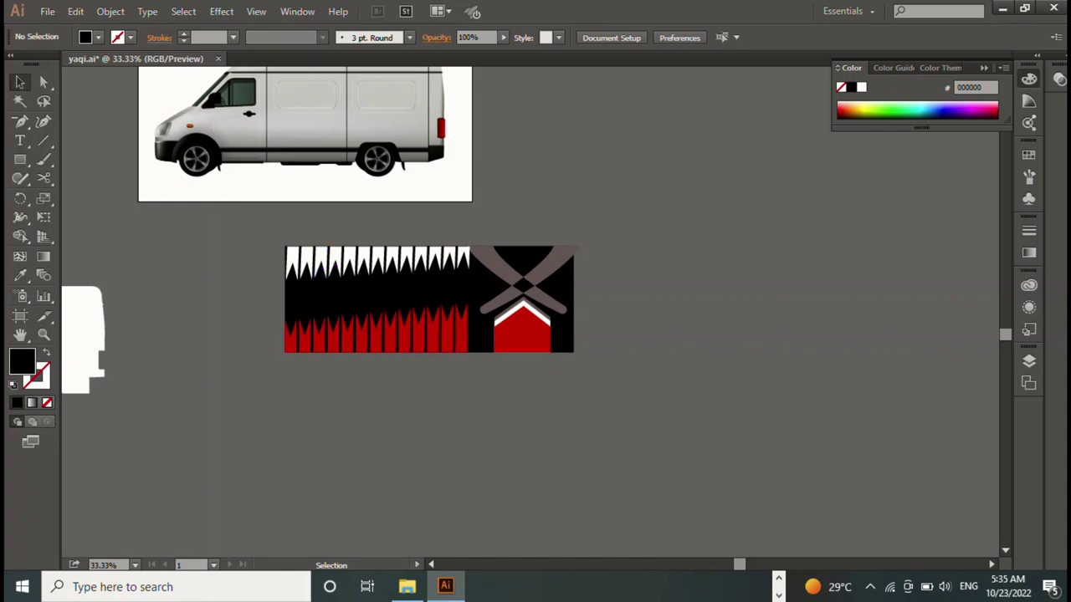
{"action": "key", "text": "t"}
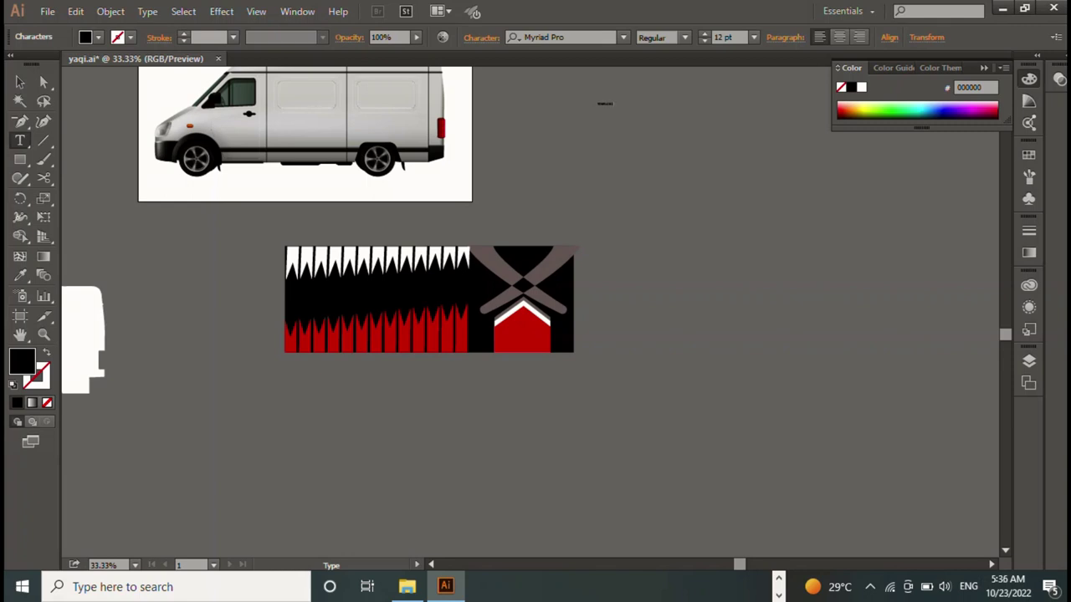
Enlarge the YOUR LOGO text, split it onto two lines, and make it white
{"action": "left_click", "coordinate": [20, 82]}
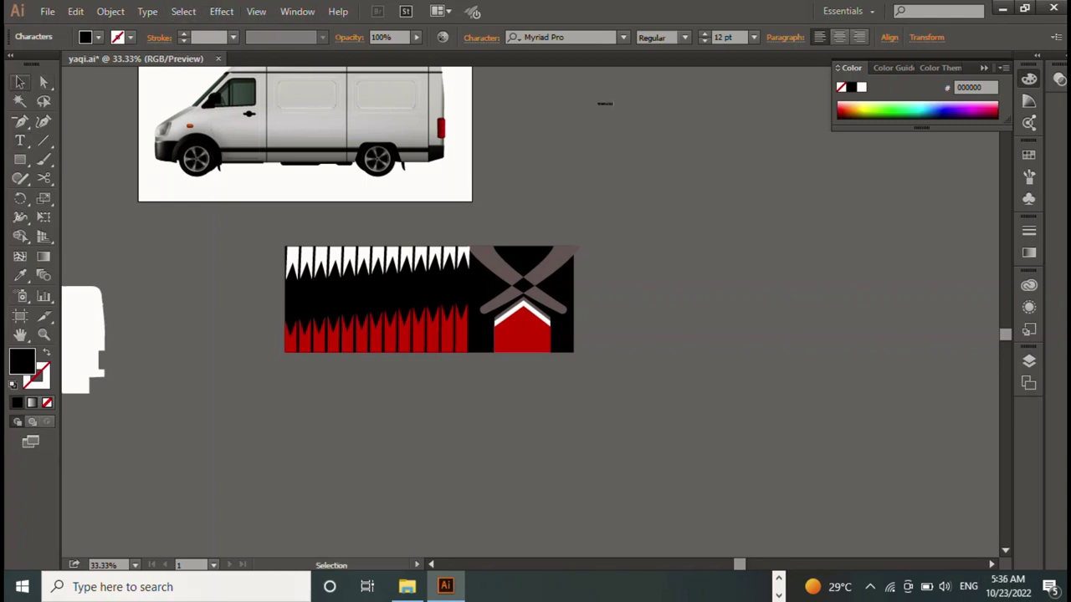
{"action": "left_click", "coordinate": [604, 104]}
{"action": "left_click_drag", "start_coordinate": [615, 110], "coordinate": [752, 175]}
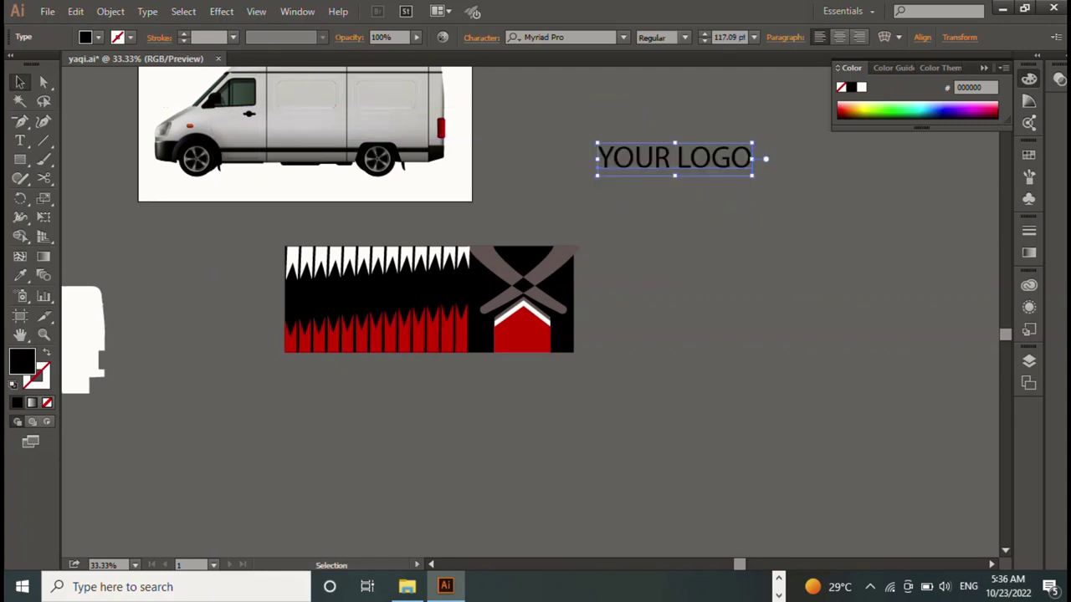
{"action": "double_click", "coordinate": [676, 158]}
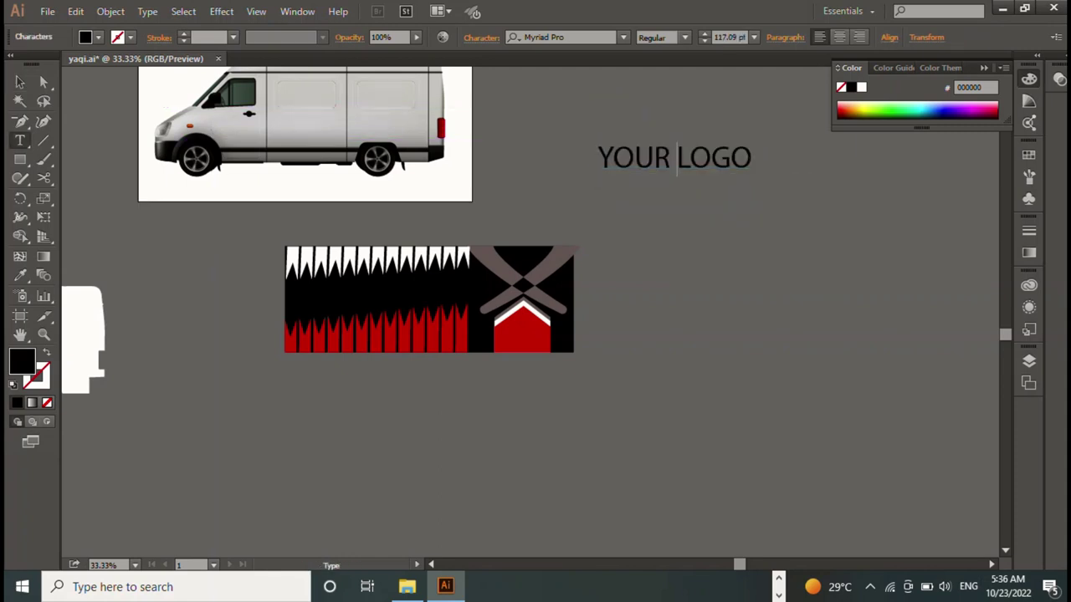
{"action": "key", "text": "Return"}
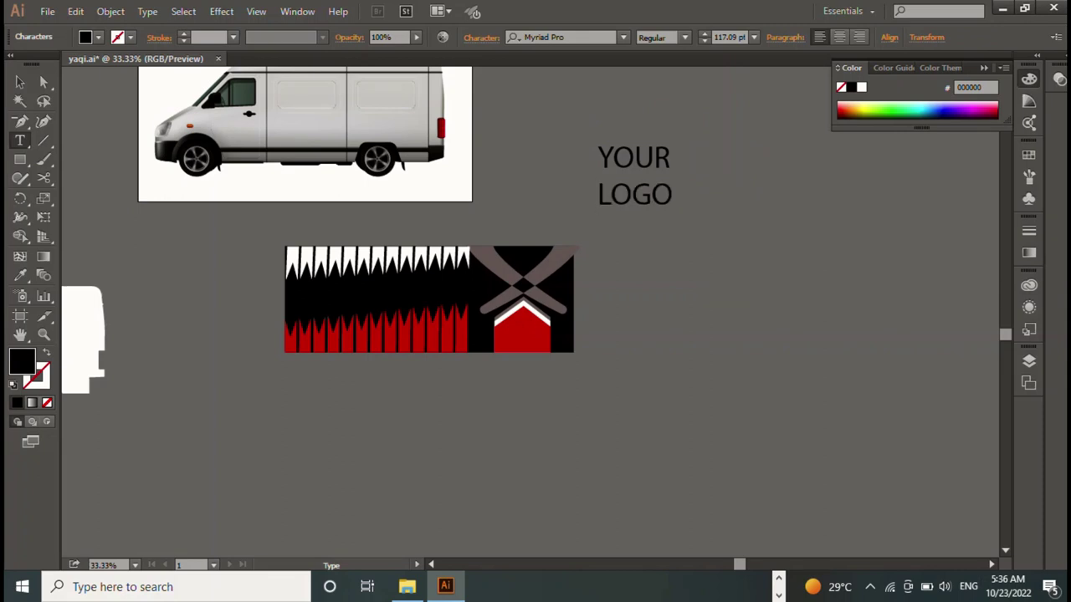
{"action": "key", "text": "Escape"}
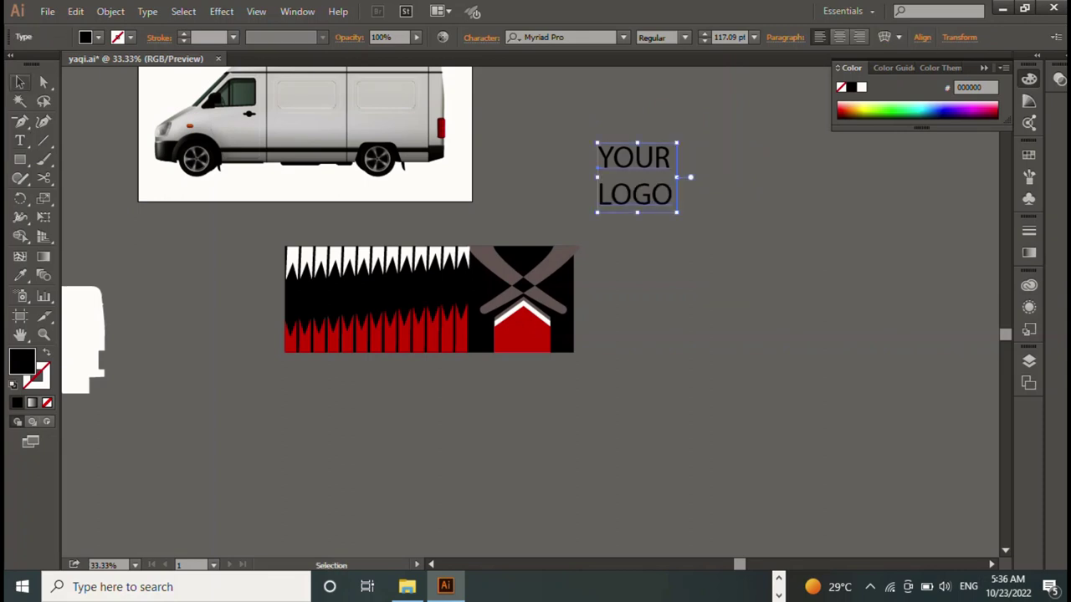
{"action": "left_click", "coordinate": [861, 87]}
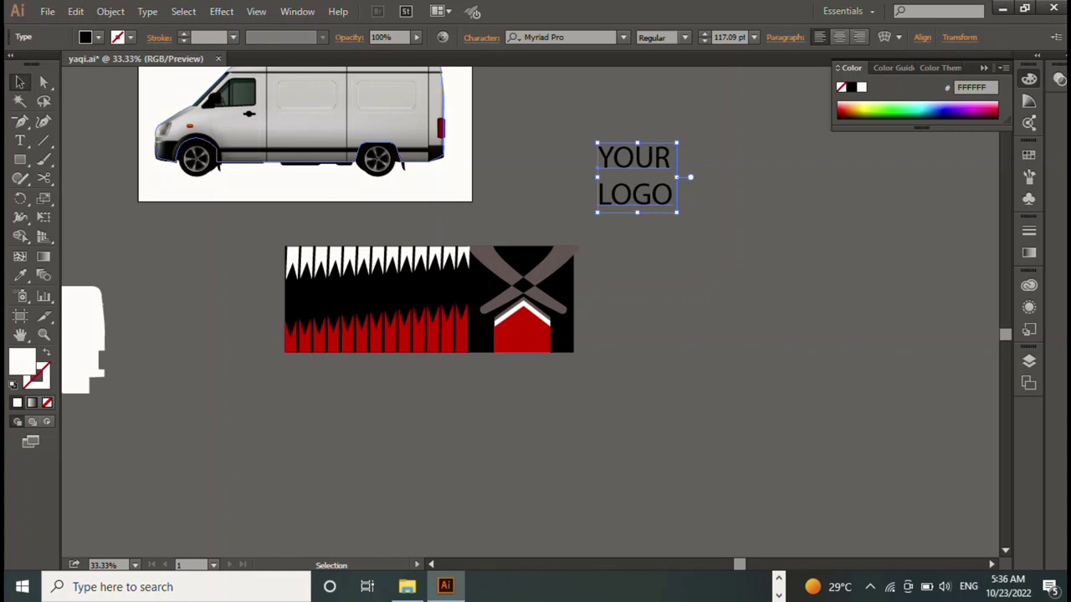
Shrink YOUR LOGO to about 35 pt and place it above the crossed swooshes
{"action": "key", "text": "a"}
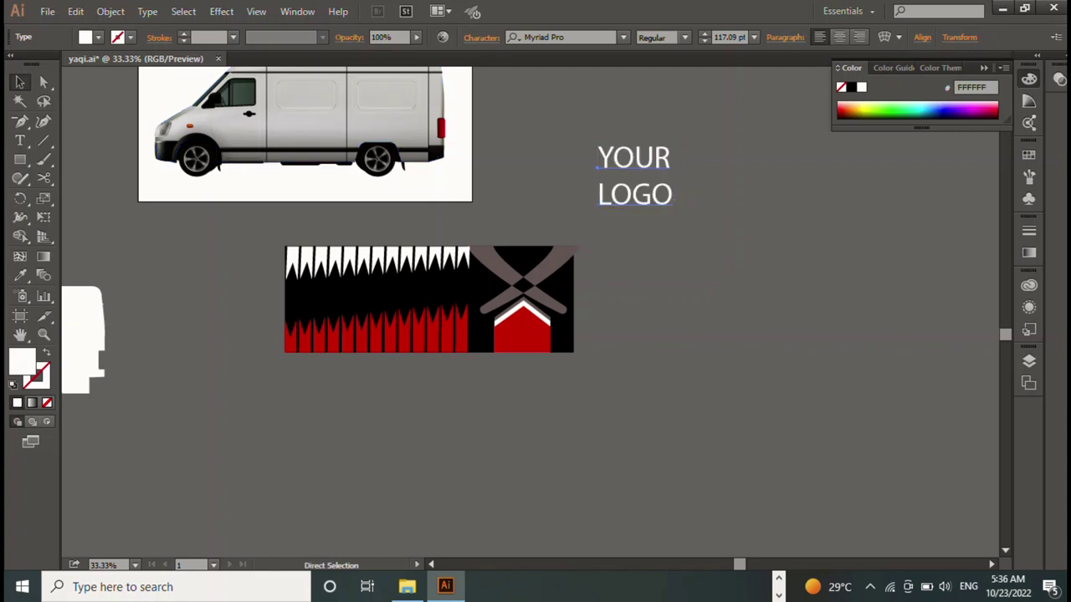
{"action": "key", "text": "v"}
{"action": "left_click_drag", "start_coordinate": [634, 176], "coordinate": [631, 173]}
{"action": "key", "text": "shift"}
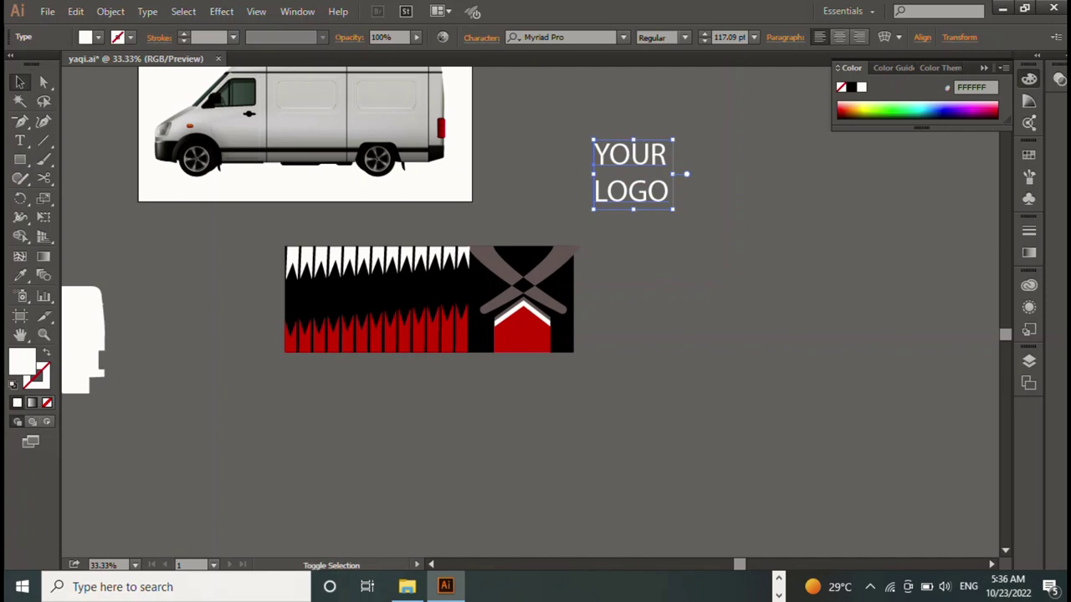
{"action": "mouse_move", "coordinate": [674, 208]}
{"action": "left_mouse_down"}
{"action": "mouse_move", "coordinate": [633, 173]}
{"action": "mouse_move", "coordinate": [552, 254]}
{"action": "left_mouse_up"}
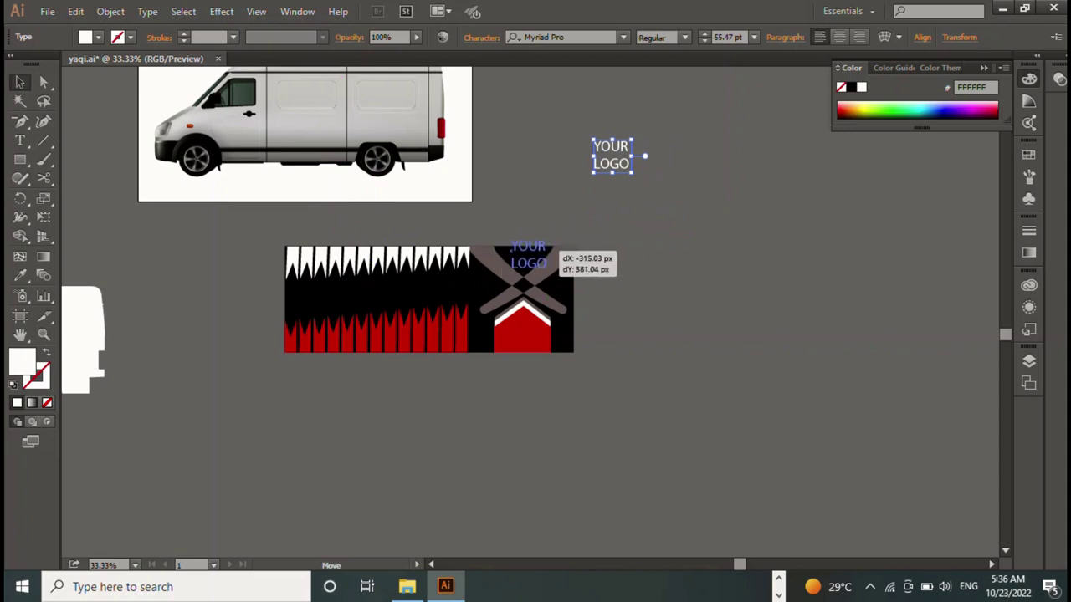
{"action": "mouse_move", "coordinate": [552, 253]}
{"action": "left_mouse_down"}
{"action": "mouse_move", "coordinate": [460, 289]}
{"action": "mouse_move", "coordinate": [363, 288]}
{"action": "mouse_move", "coordinate": [562, 268]}
{"action": "mouse_move", "coordinate": [549, 259]}
{"action": "left_mouse_up"}
Set the YOUR LOGO text to the Modern No. 20 font and nudge it slightly upward
{"action": "key", "text": "ctrl+shift+a"}
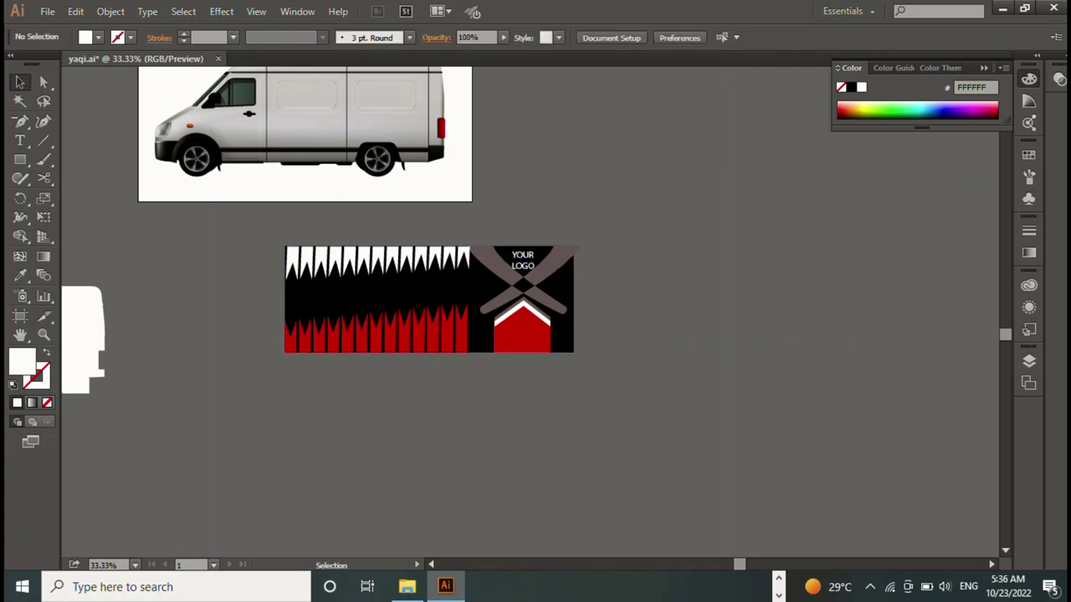
{"action": "left_click", "coordinate": [522, 260]}
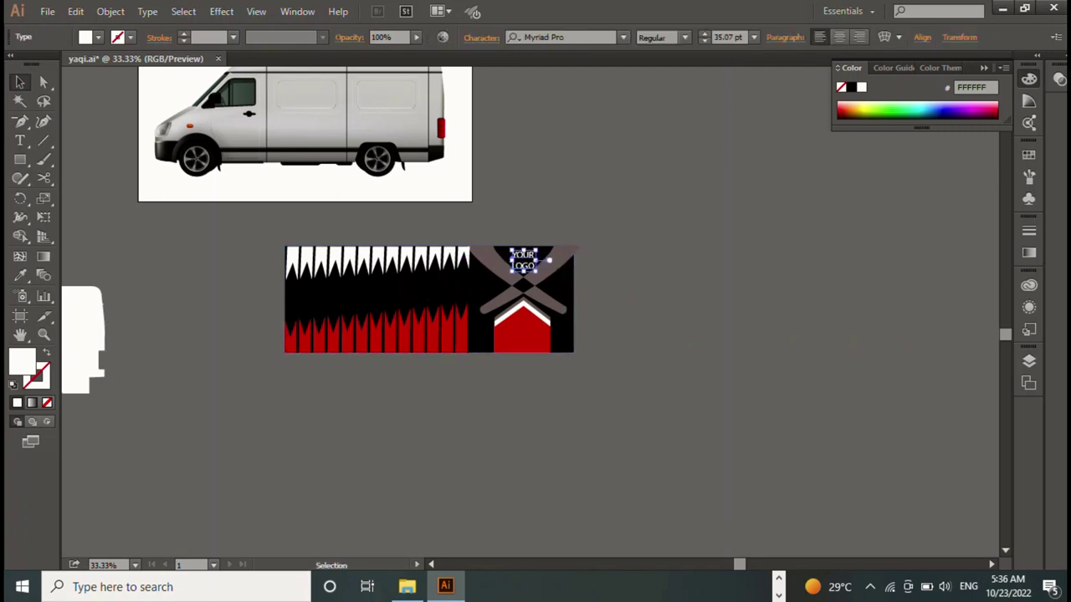
{"action": "left_click_drag", "start_coordinate": [522, 260], "coordinate": [522, 259]}
{"action": "left_click", "coordinate": [623, 36]}
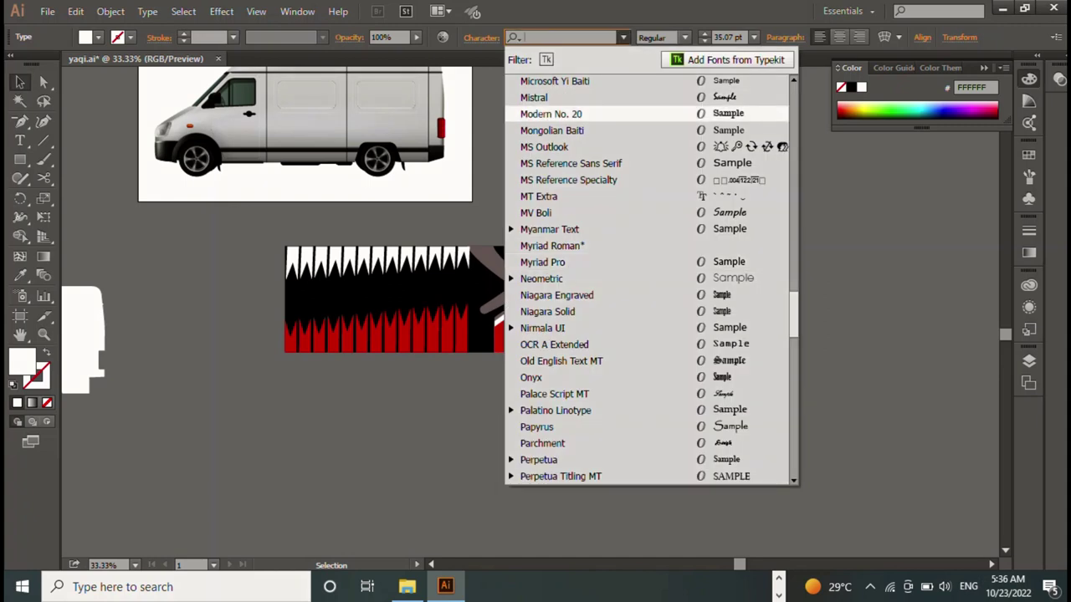
{"action": "key", "text": "Return"}
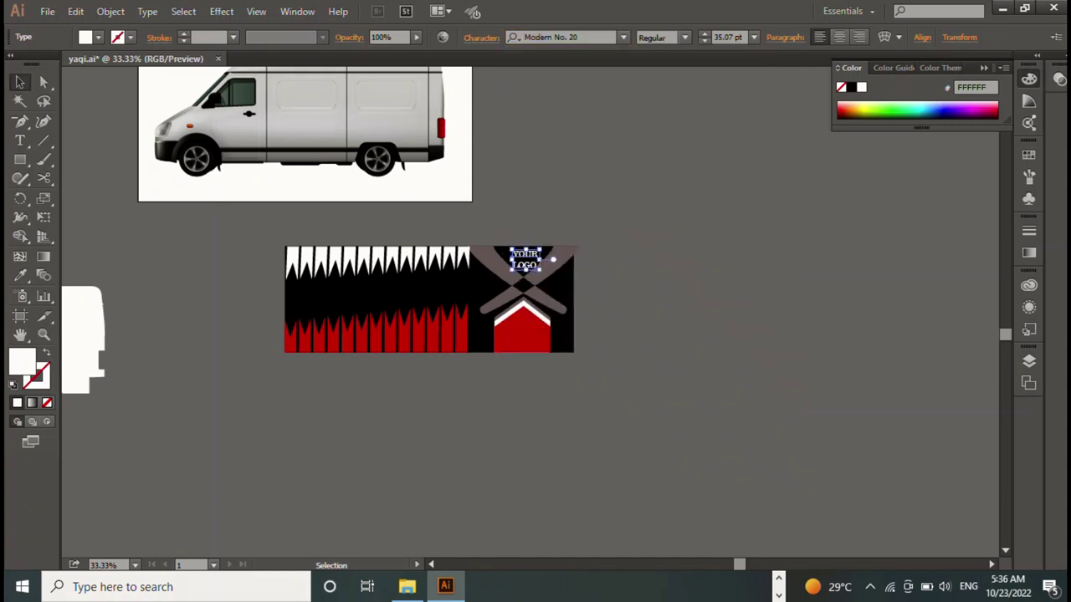
{"action": "key", "text": "ctrl+shift+a"}
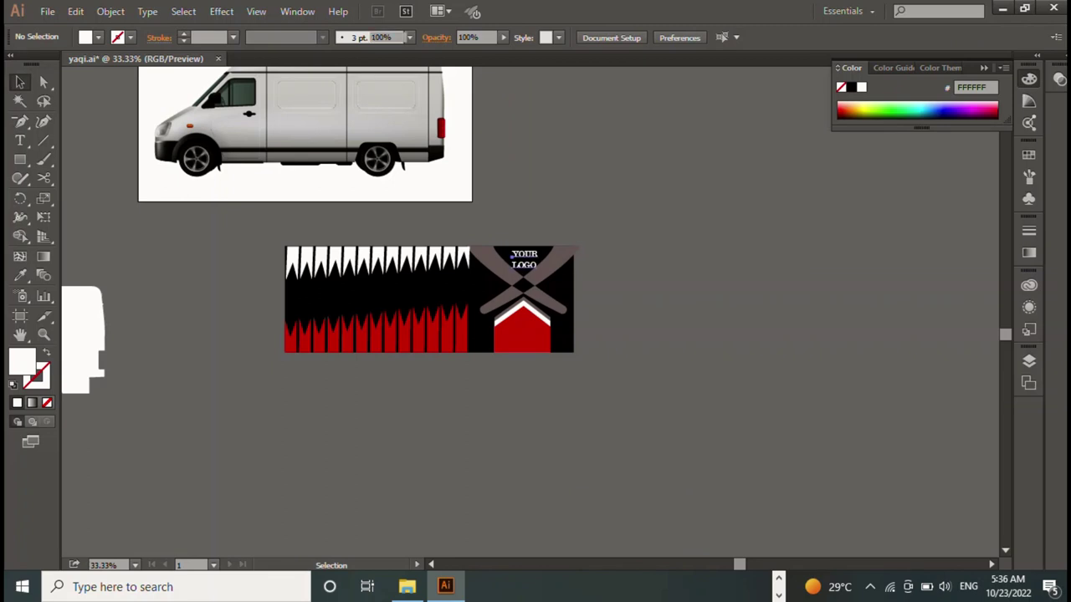
{"action": "left_click", "coordinate": [525, 259]}
{"action": "key", "text": "Up"}
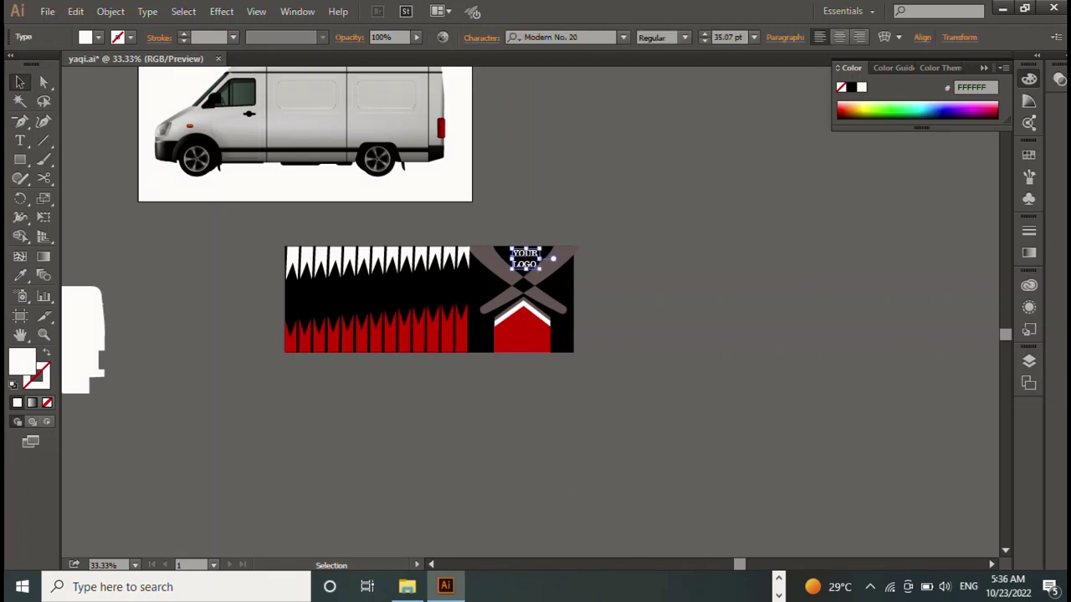
{"action": "key", "text": "ctrl+shift+a"}
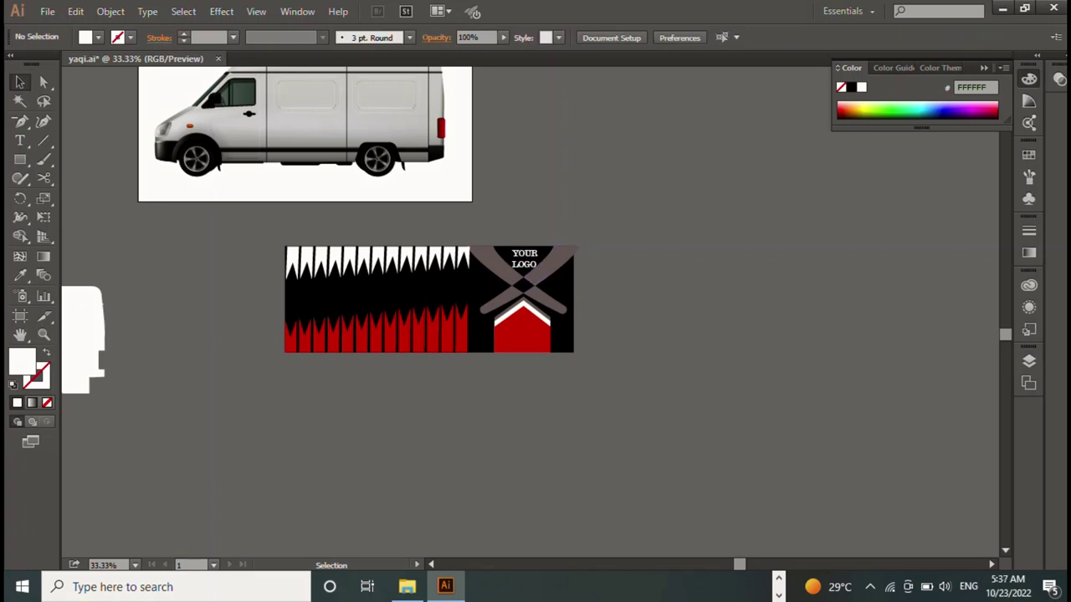
Select all the banner artwork and group it
{"action": "left_click_drag", "start_coordinate": [222, 237], "coordinate": [657, 387]}
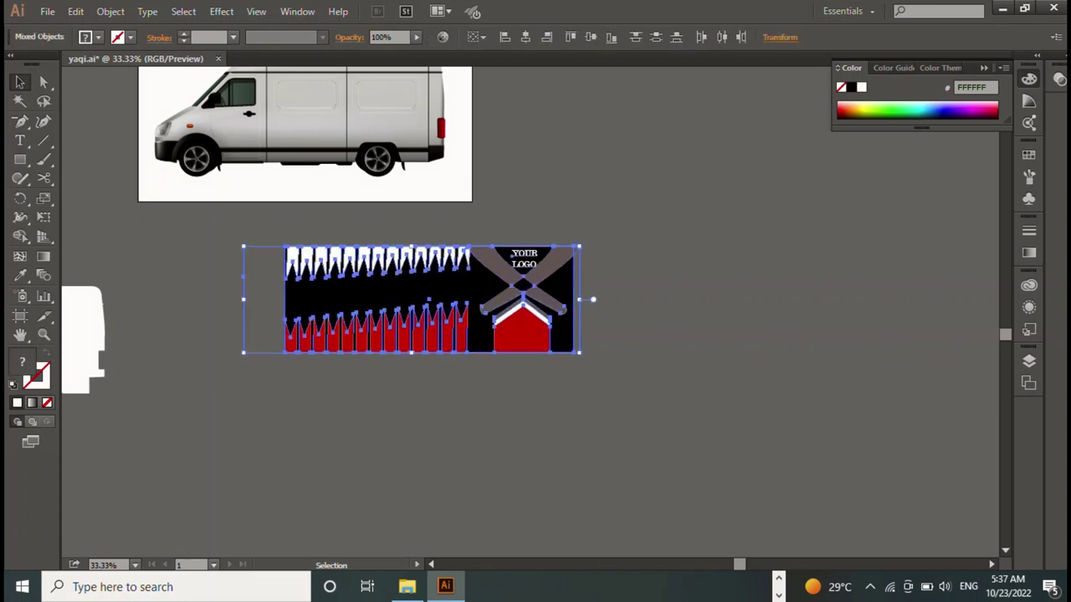
{"action": "right_click", "coordinate": [657, 194]}
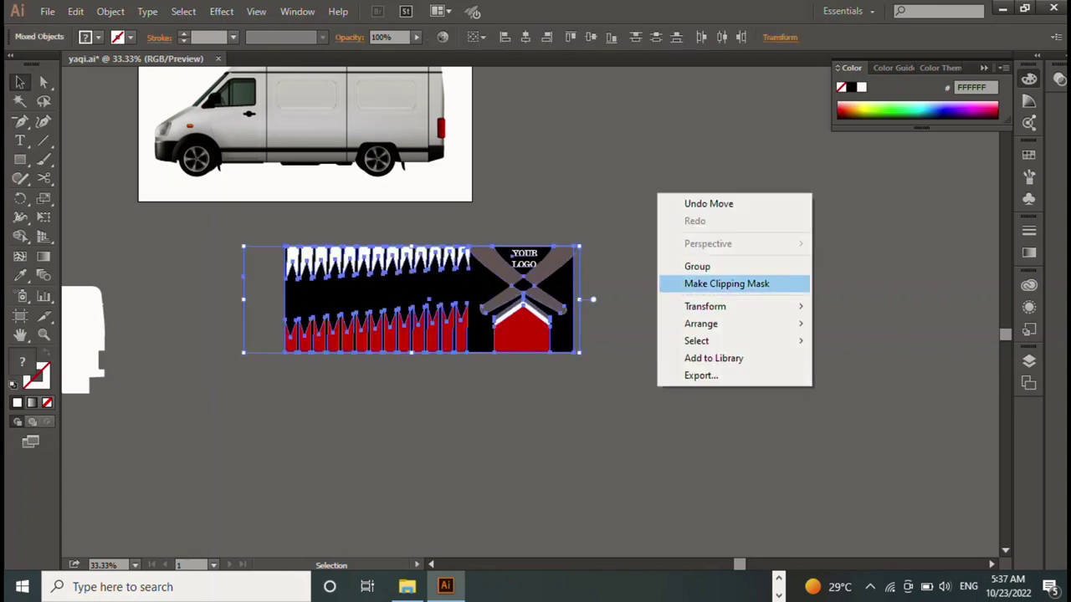
{"action": "left_click", "coordinate": [703, 266]}
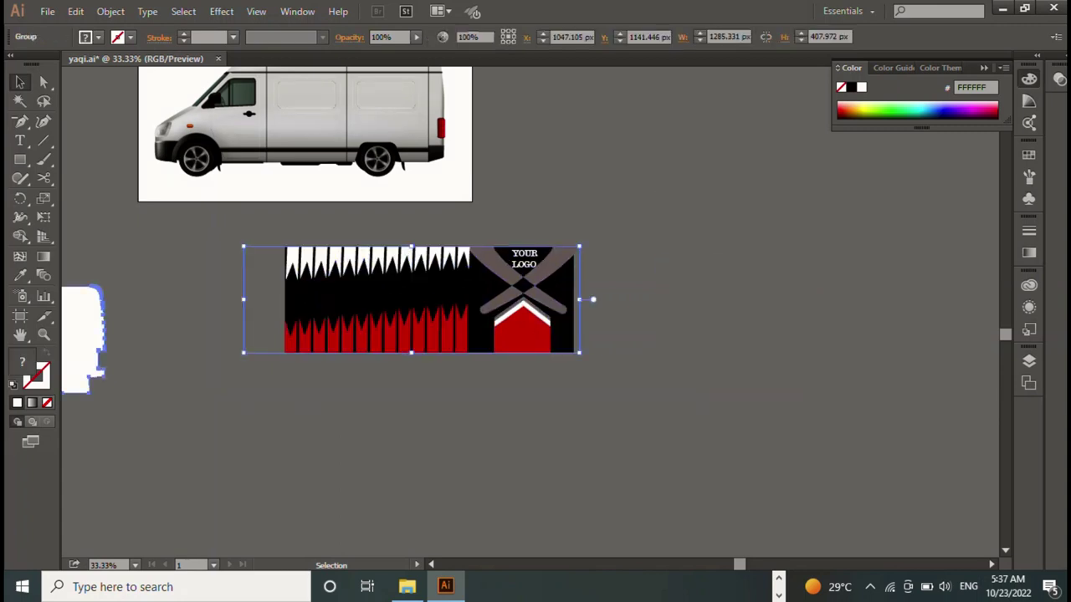
Move the white van silhouette from the left onto the banner
{"action": "double_click", "coordinate": [84, 335]}
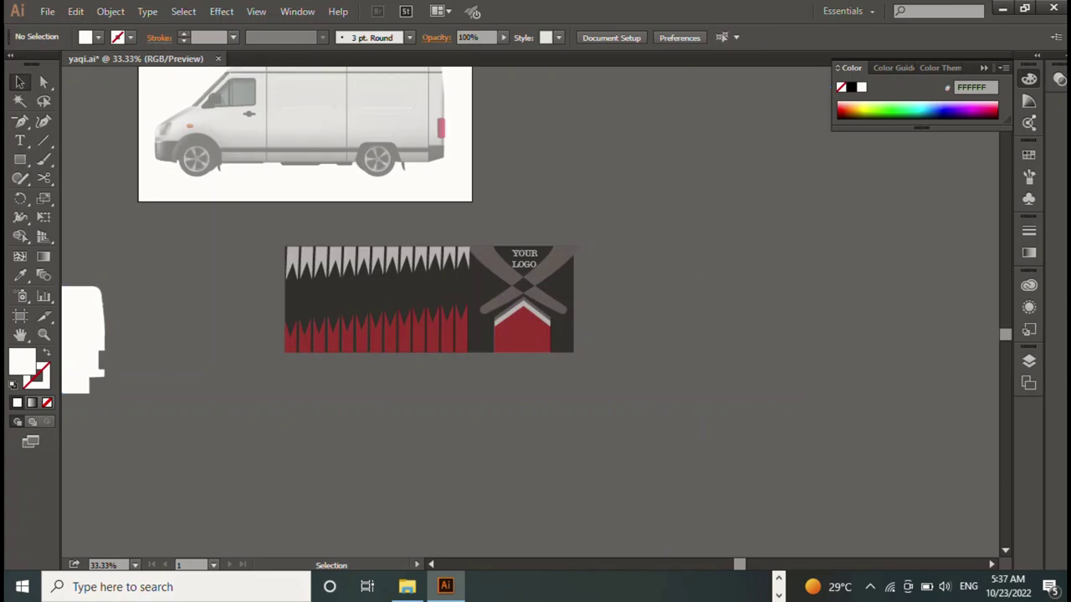
{"action": "key", "text": "Escape"}
{"action": "left_click_drag", "start_coordinate": [101, 341], "coordinate": [576, 298]}
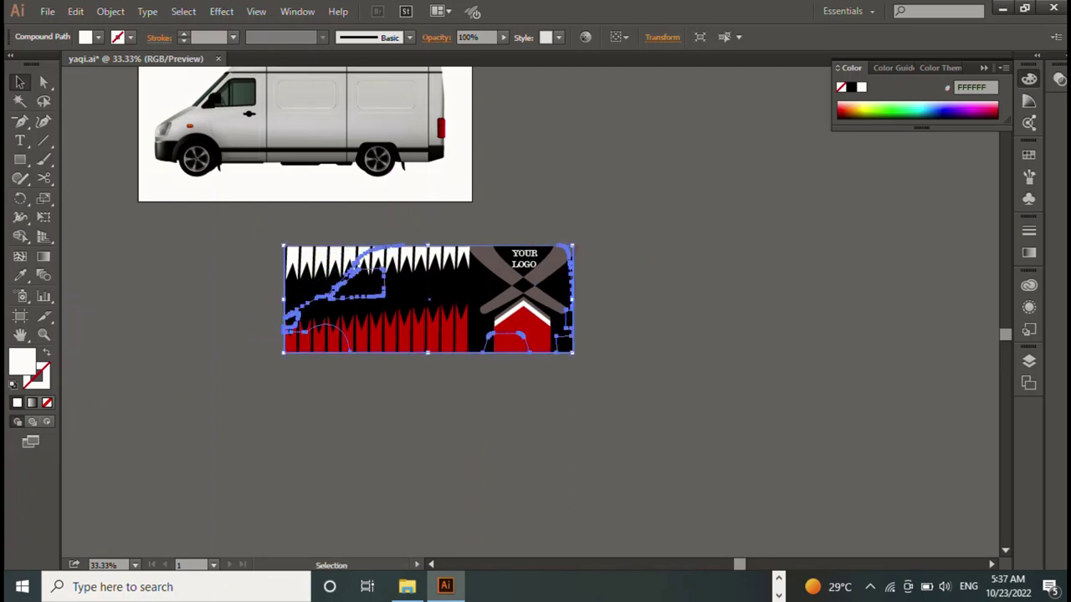
Bring the white van silhouette to front and send the banner group to back
{"action": "right_click", "coordinate": [694, 155]}
{"action": "mouse_move", "coordinate": [752, 284]}
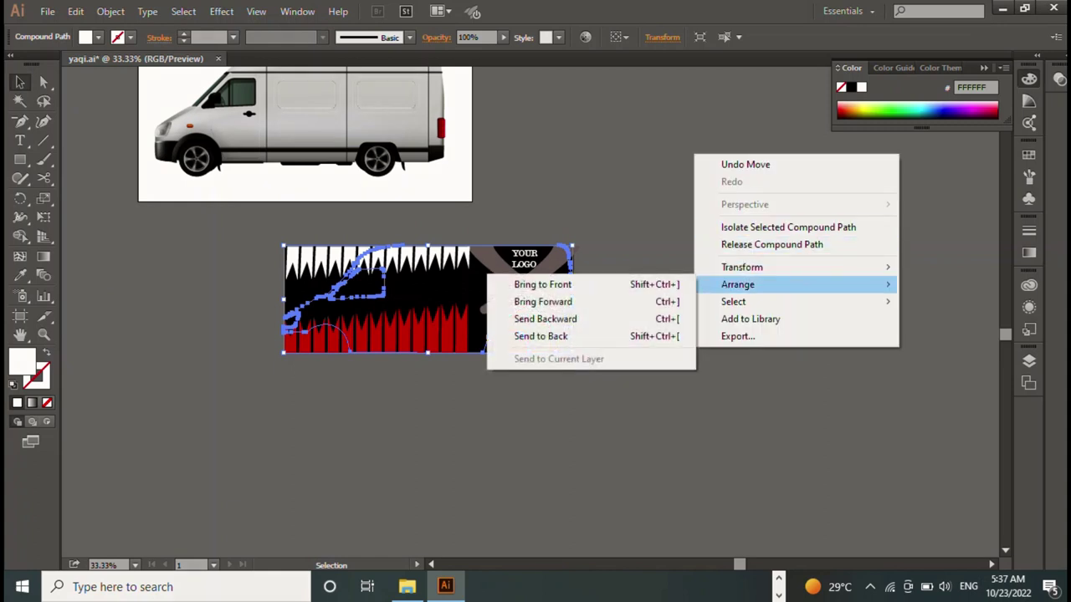
{"action": "left_click", "coordinate": [542, 285]}
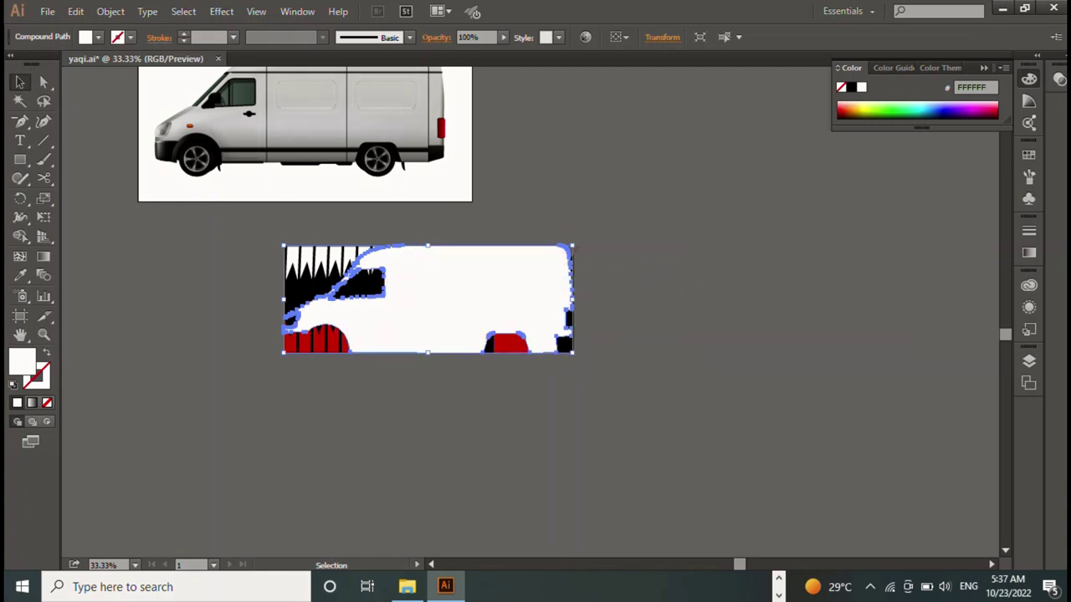
{"action": "key", "text": "ctrl+a"}
{"action": "key", "text": "ctrl+shift+a"}
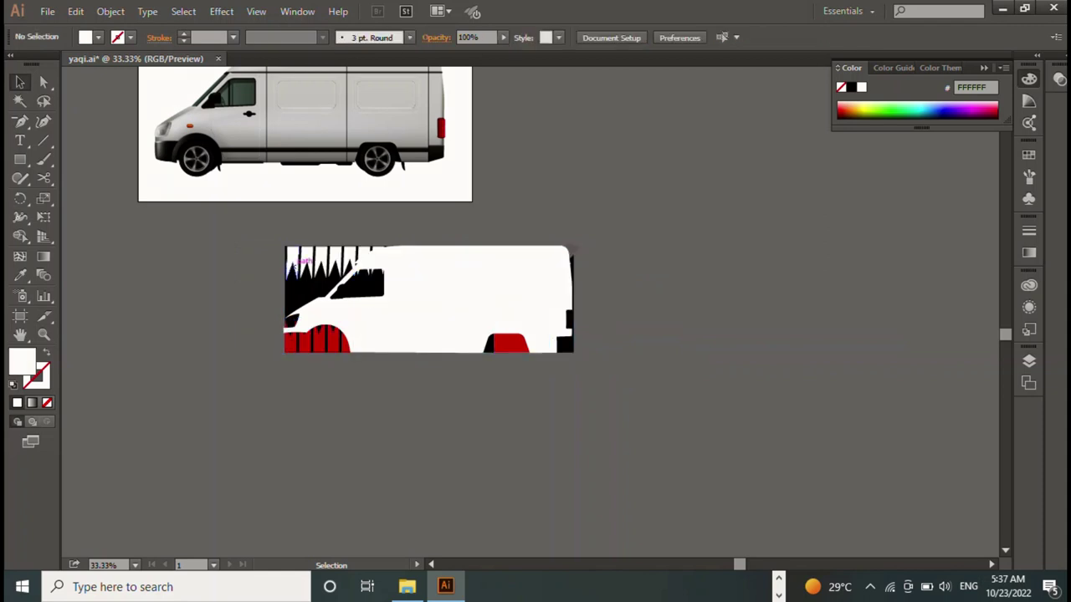
{"action": "right_click", "coordinate": [295, 264]}
{"action": "mouse_move", "coordinate": [338, 397]}
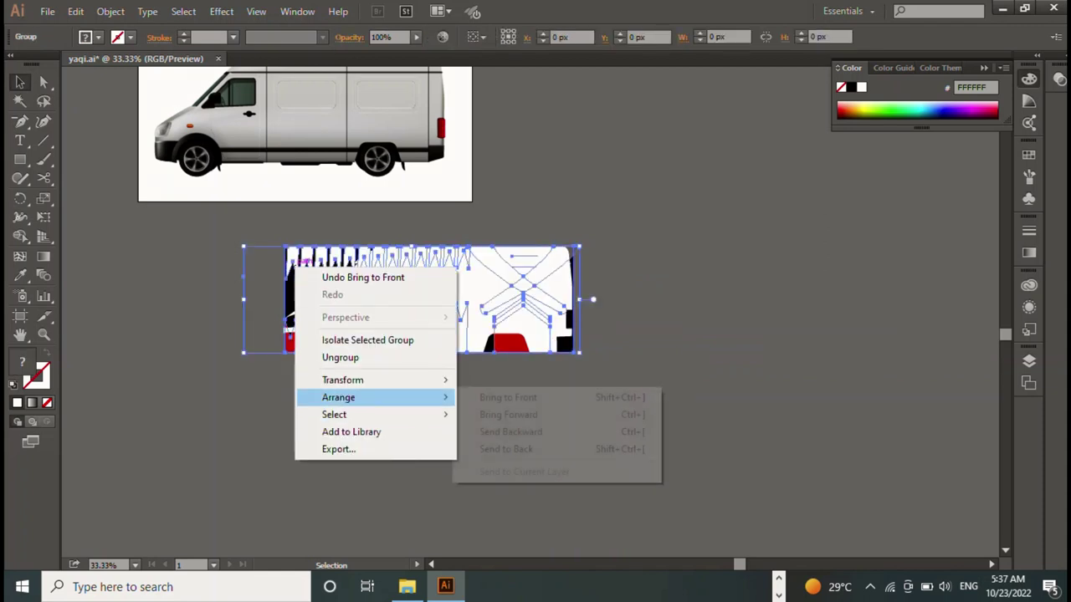
{"action": "left_click", "coordinate": [506, 449]}
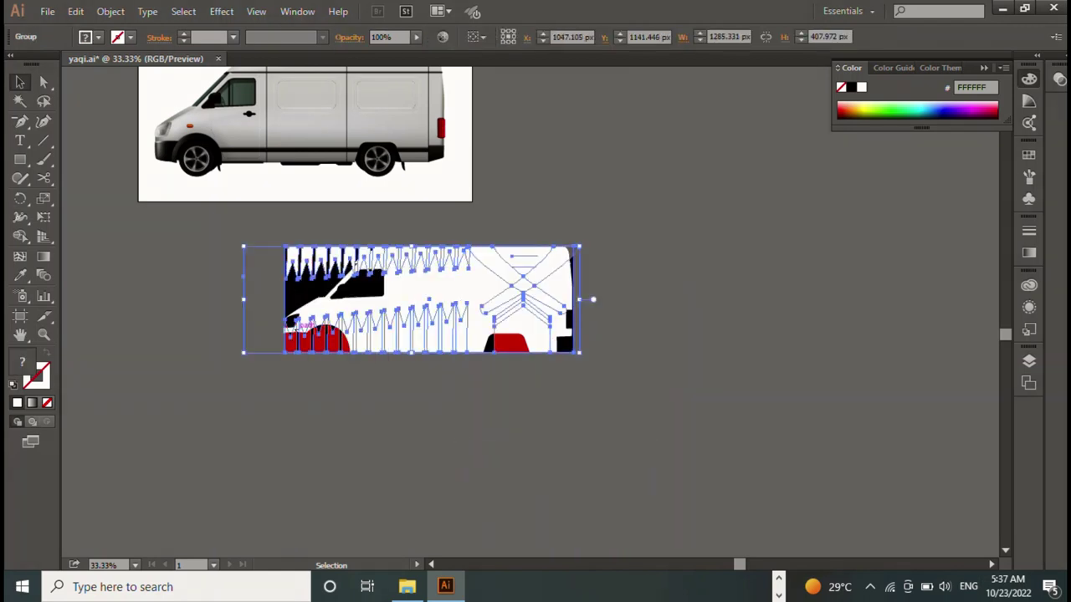
Select the silhouette with the banner and make a clipping mask from them
{"action": "left_click", "coordinate": [577, 326], "text": "shift"}
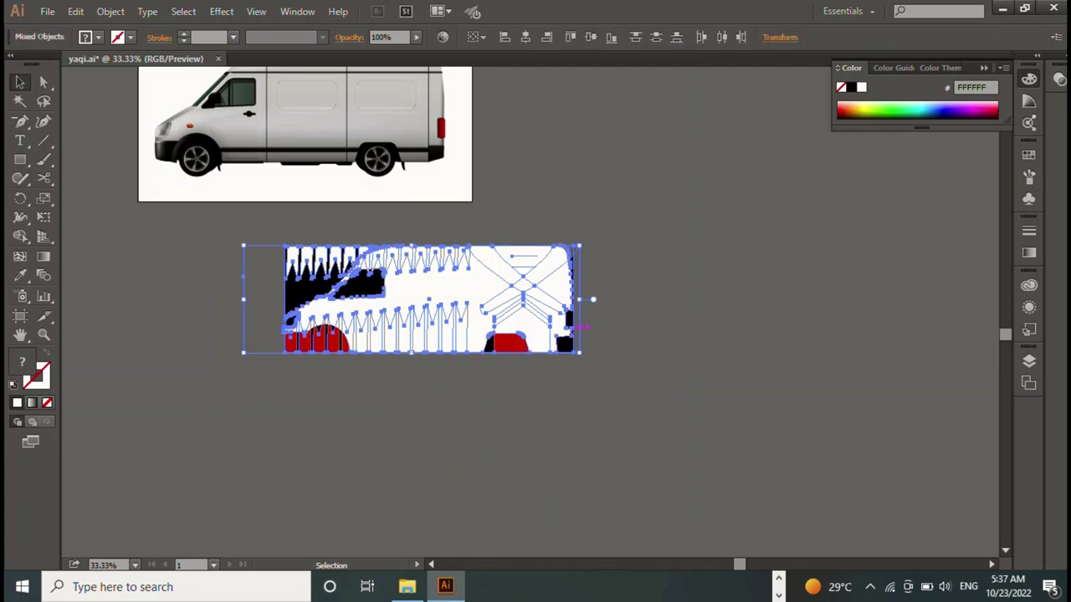
{"action": "right_click", "coordinate": [575, 330]}
{"action": "left_click", "coordinate": [644, 422]}
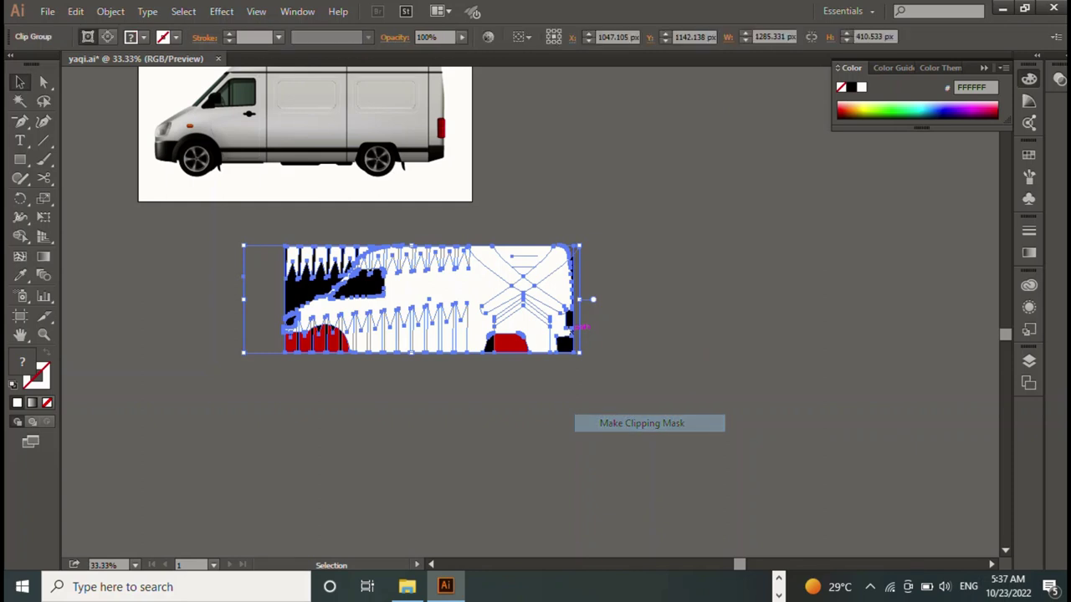
{"action": "left_click", "coordinate": [586, 299]}
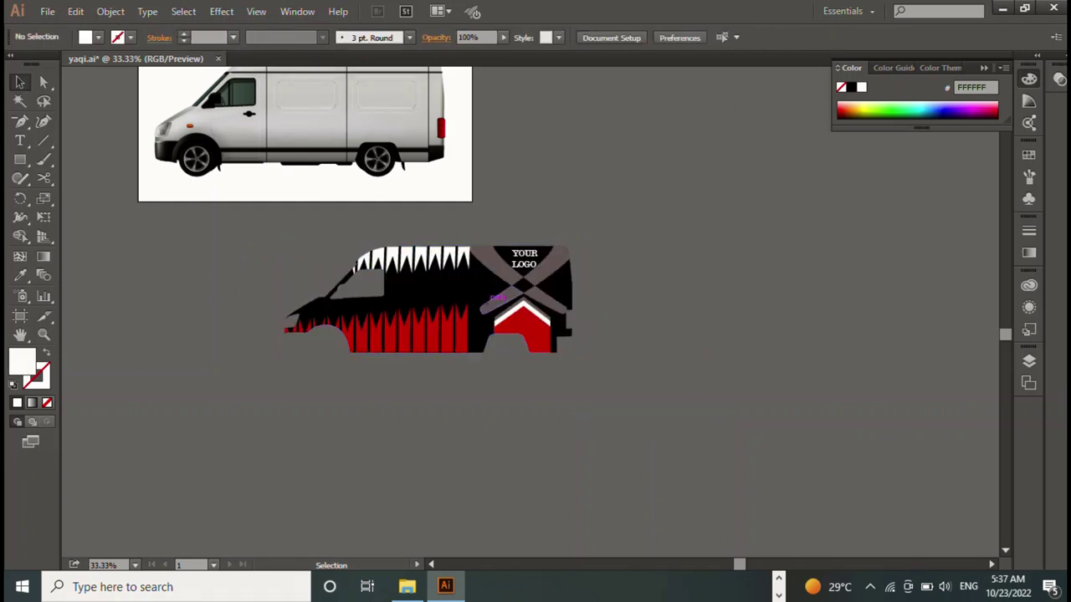
Move the van-shaped wrap up onto the van photo's body
{"action": "left_click", "coordinate": [552, 298]}
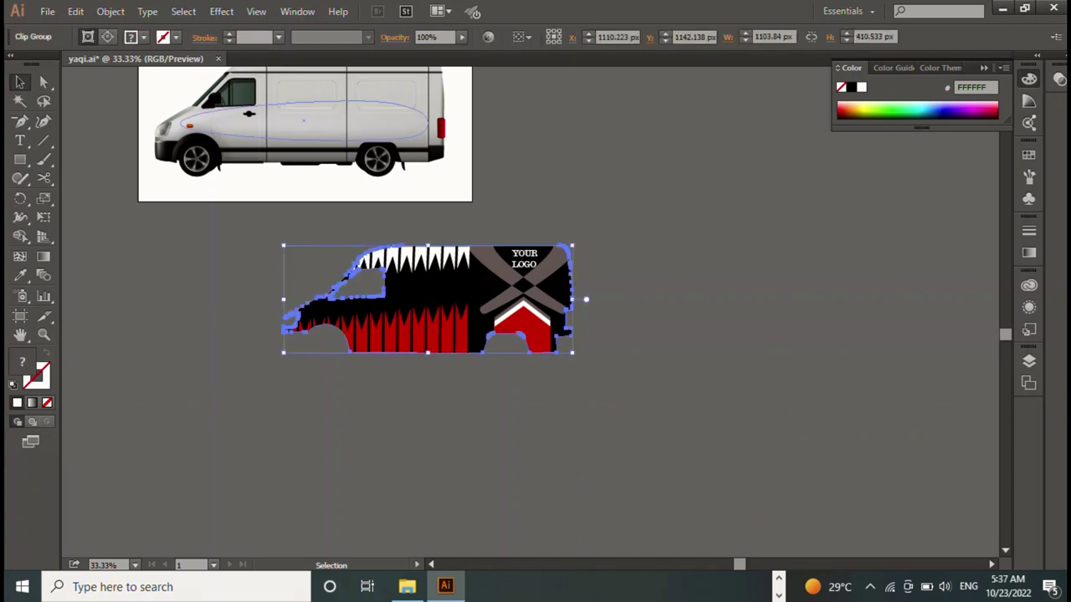
{"action": "left_click_drag", "start_coordinate": [436, 309], "coordinate": [304, 104]}
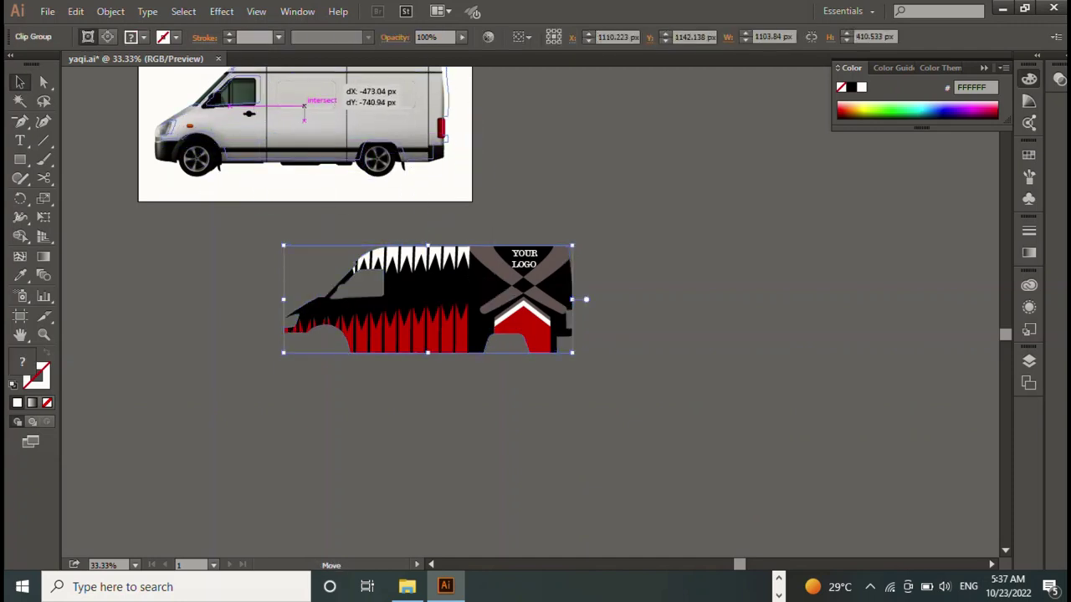
{"action": "left_click_drag", "start_coordinate": [304, 103], "coordinate": [299, 103]}
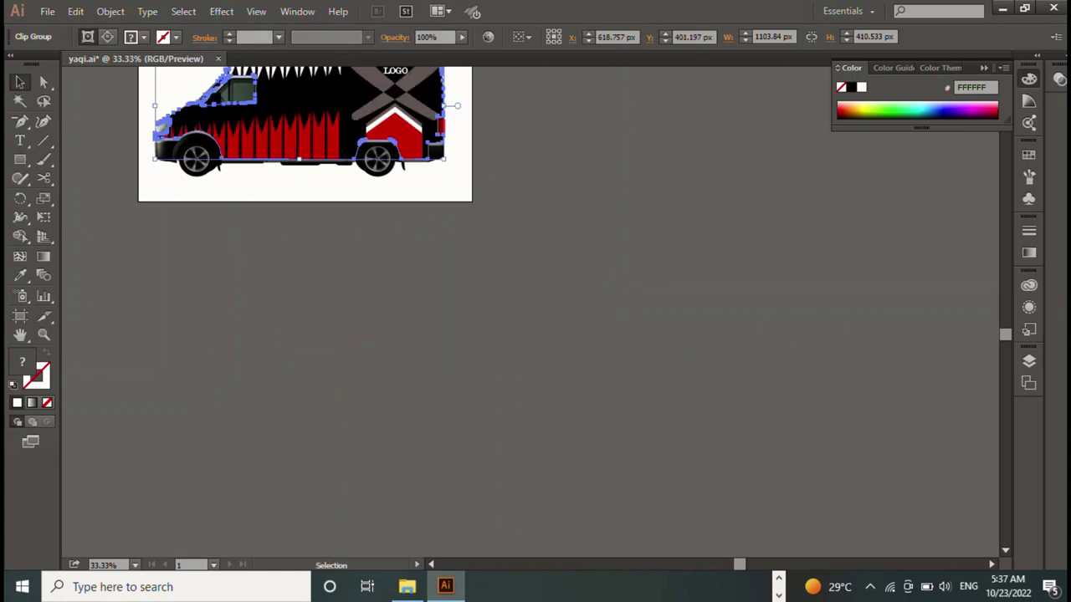
{"action": "key", "text": "ctrl+shift+a"}
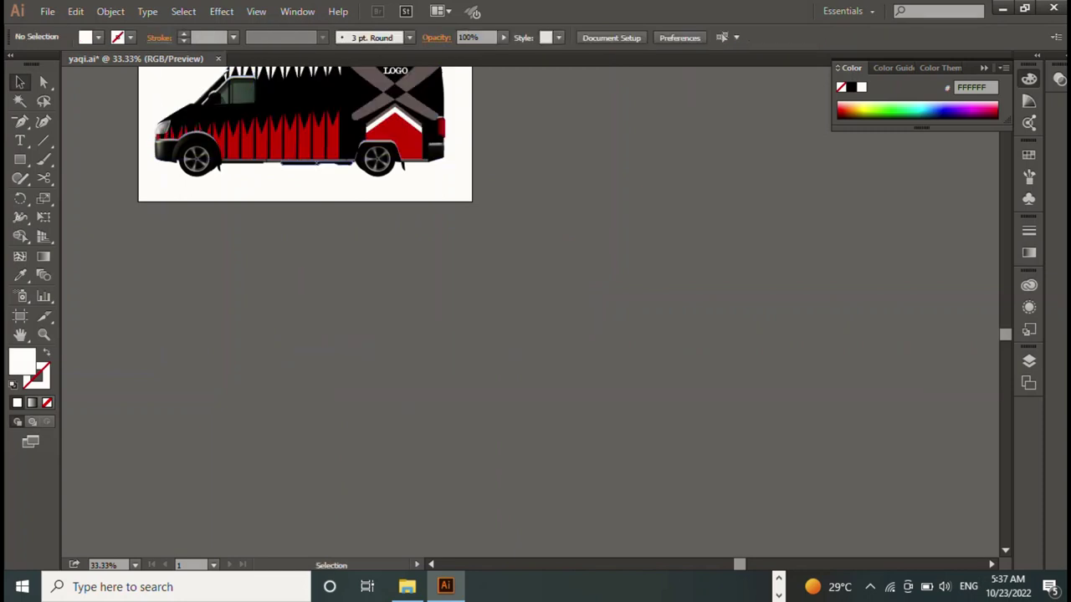
{"action": "key", "text": "ctrl+a"}
{"action": "key", "text": "ctrl+shift+a"}
{"action": "key", "text": "ctrl+a"}
Fine-tune the wrap's position, nudging it down and left to match the van's wheels and windows
{"action": "key", "text": "a"}
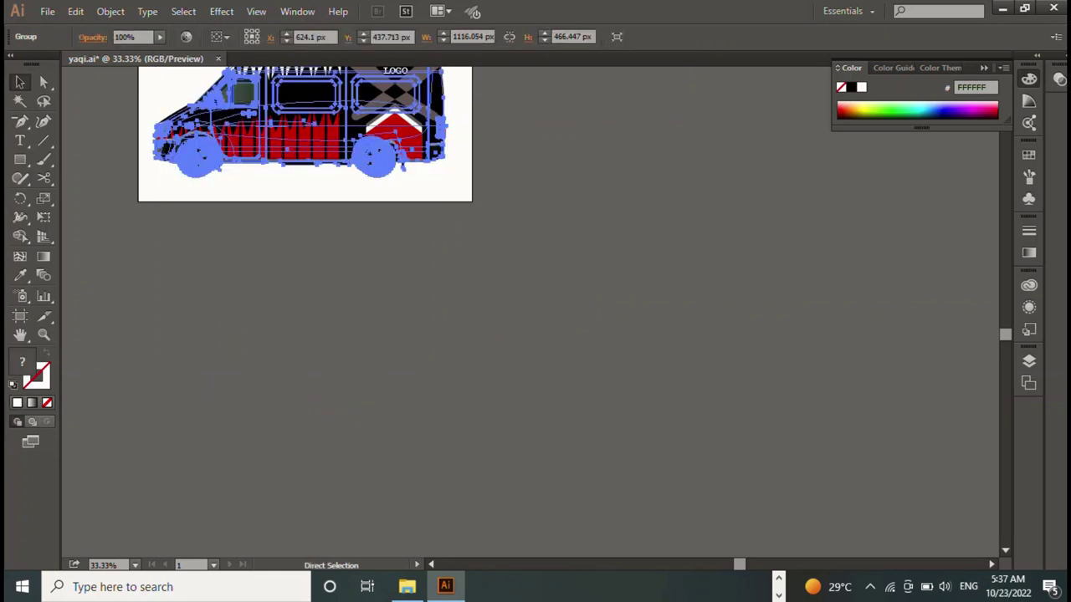
{"action": "left_click", "coordinate": [230, 171]}
{"action": "key", "text": "v"}
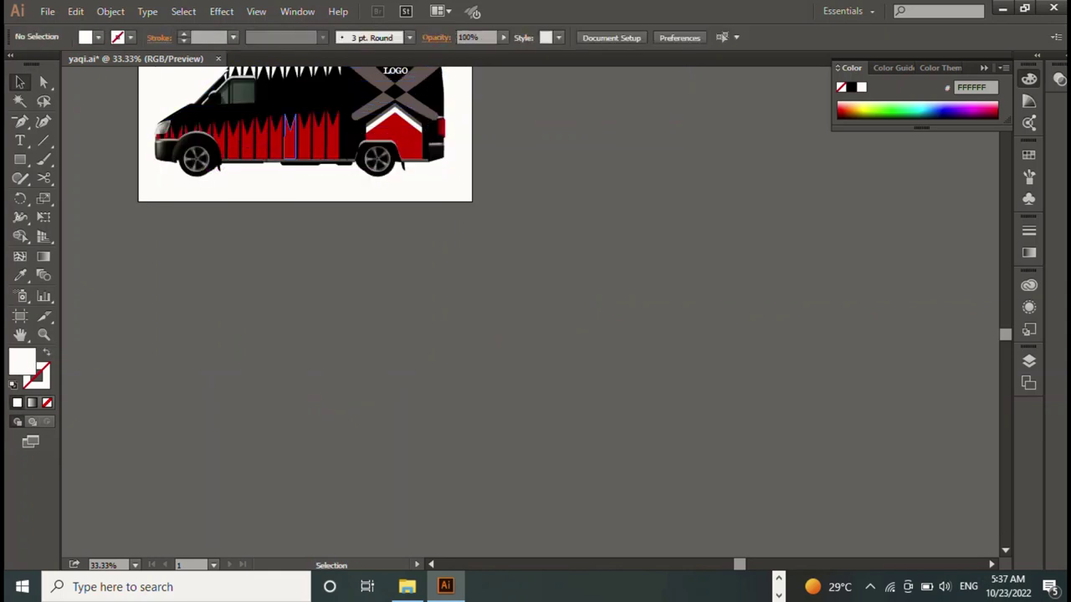
{"action": "left_click", "coordinate": [289, 138]}
{"action": "left_click_drag", "start_coordinate": [302, 115], "coordinate": [301, 119]}
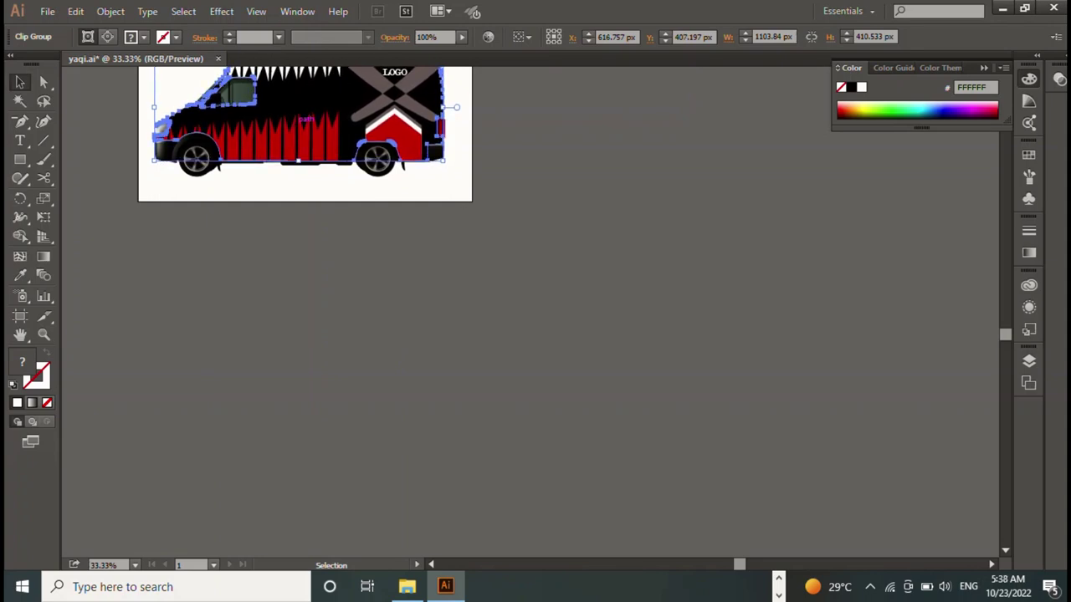
{"action": "key", "text": "ctrl+shift+a"}
{"action": "key", "text": "ctrl+a"}
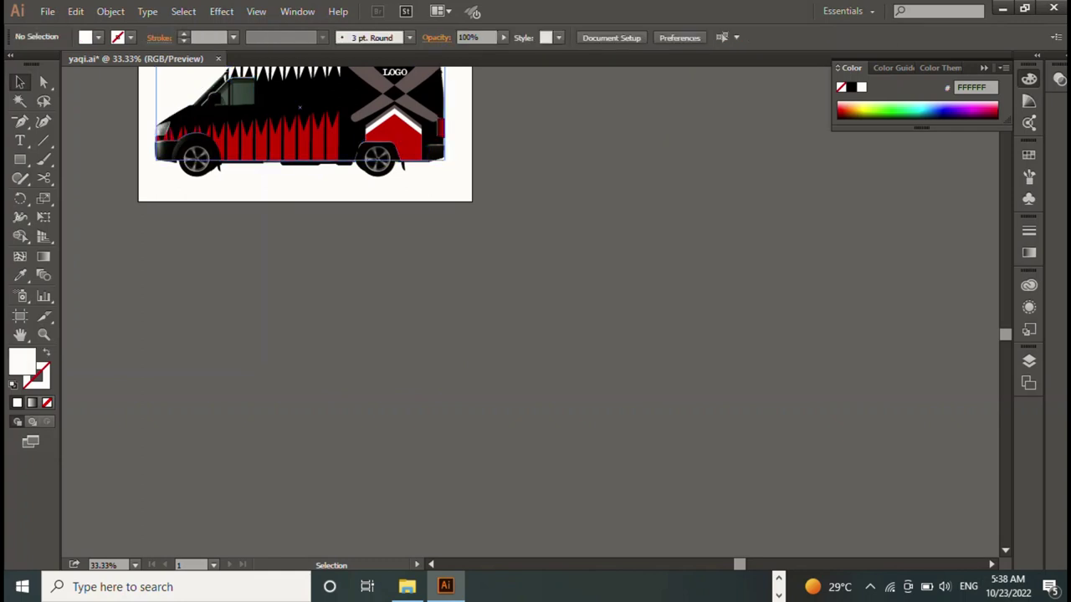
{"action": "key", "text": "Left"}
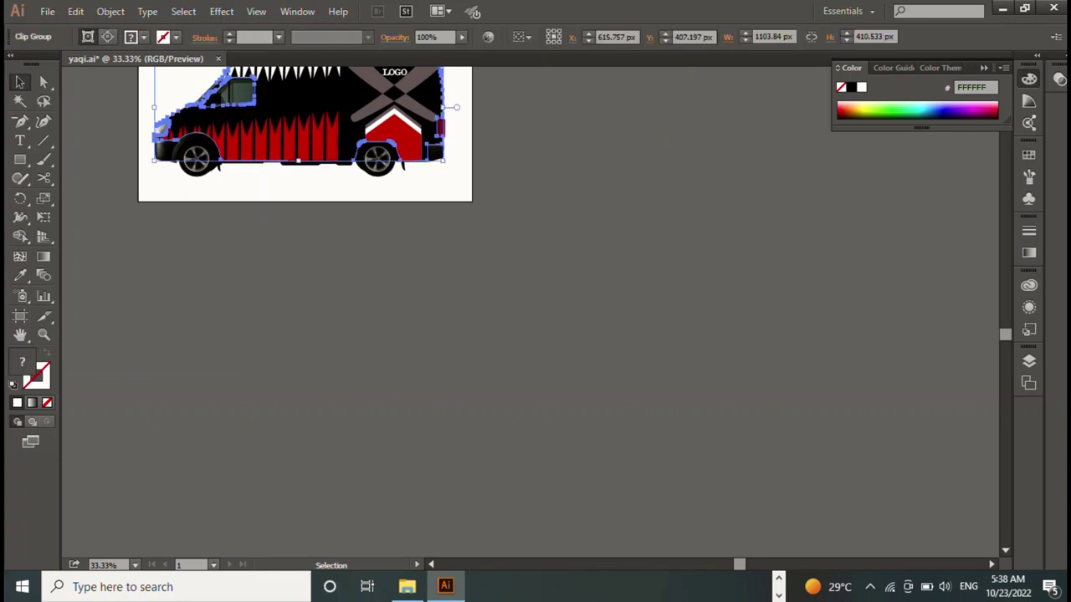
{"action": "key", "text": "Left"}
{"action": "key", "text": "ctrl+shift+a"}
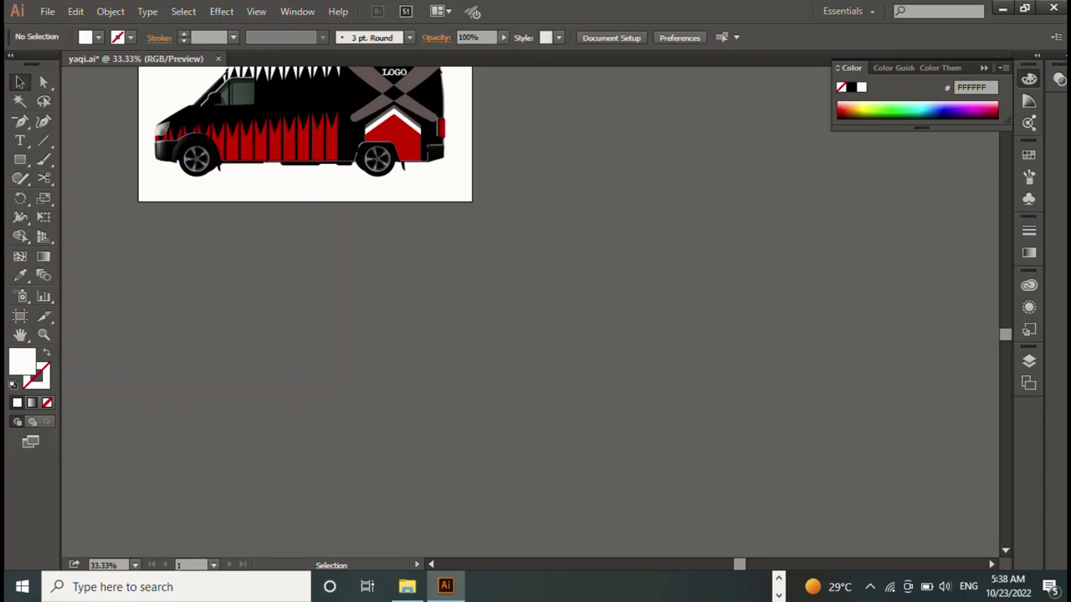
{"action": "left_click", "coordinate": [368, 111]}
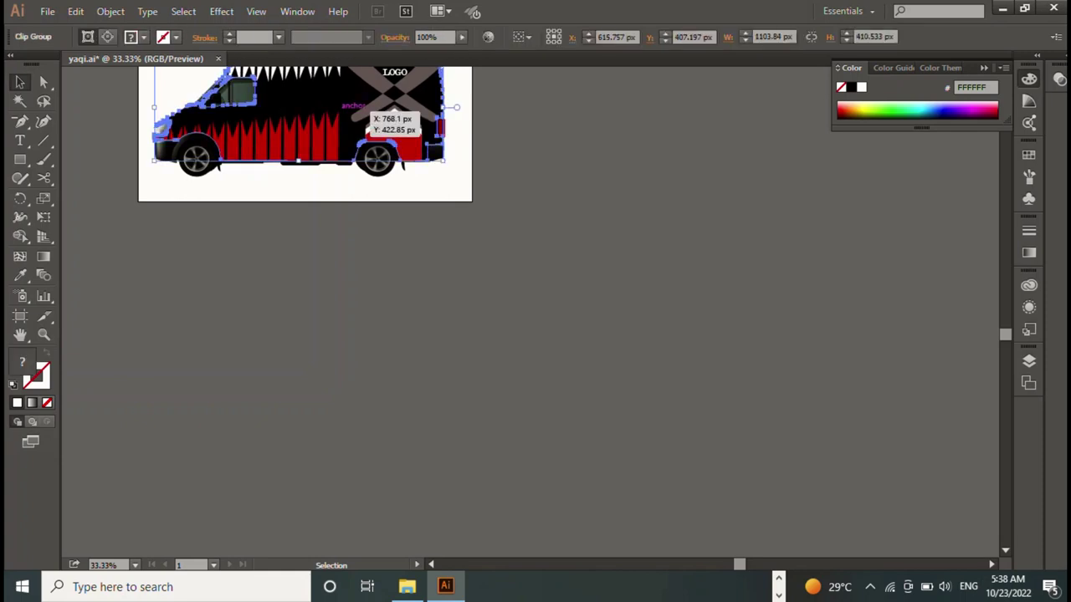